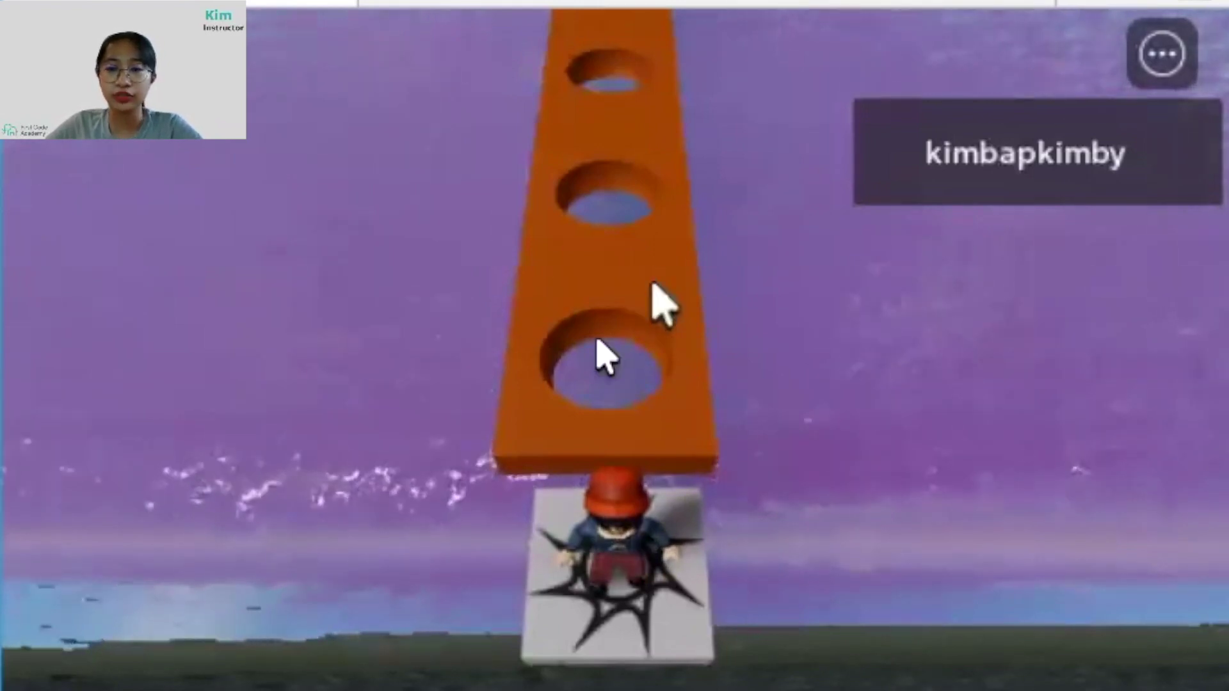
{"action": "key", "text": "w"}
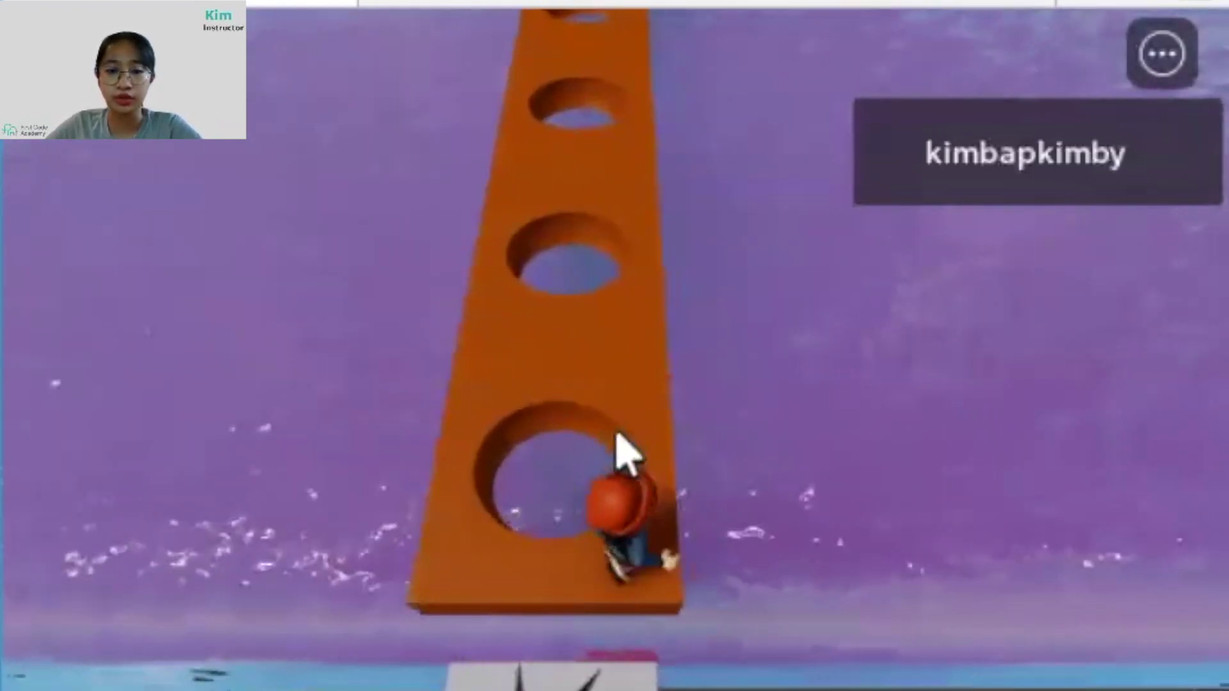
{"action": "key", "text": "w"}
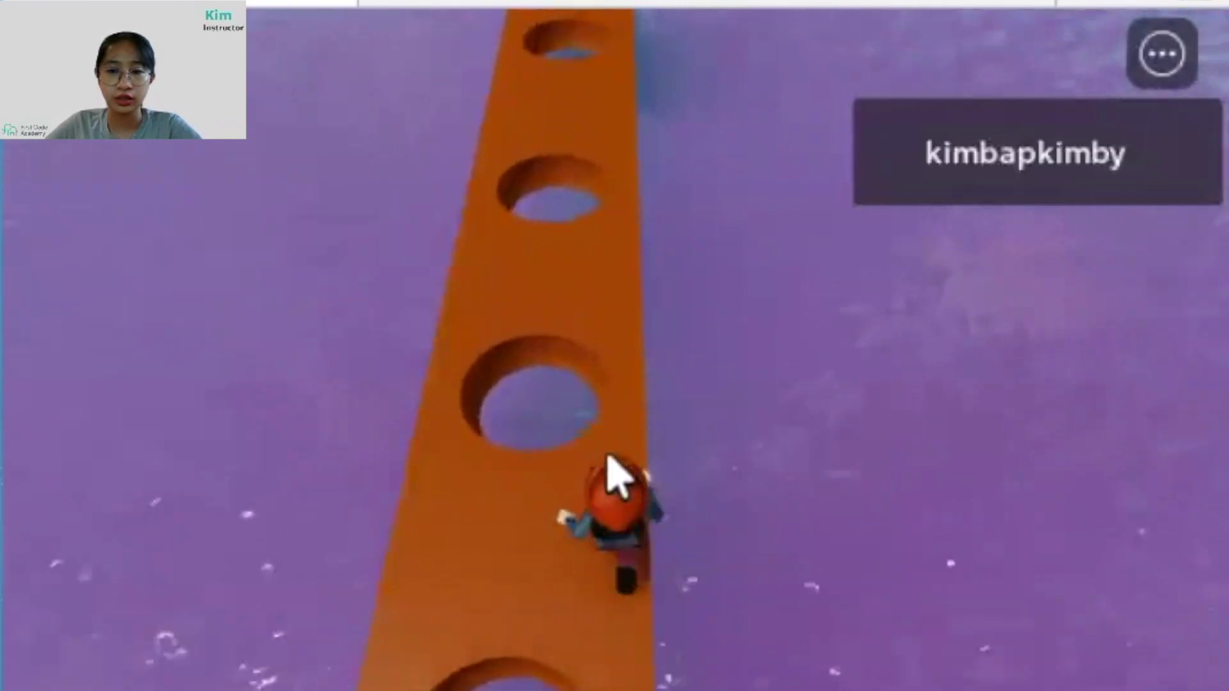
{"action": "key", "text": "w"}
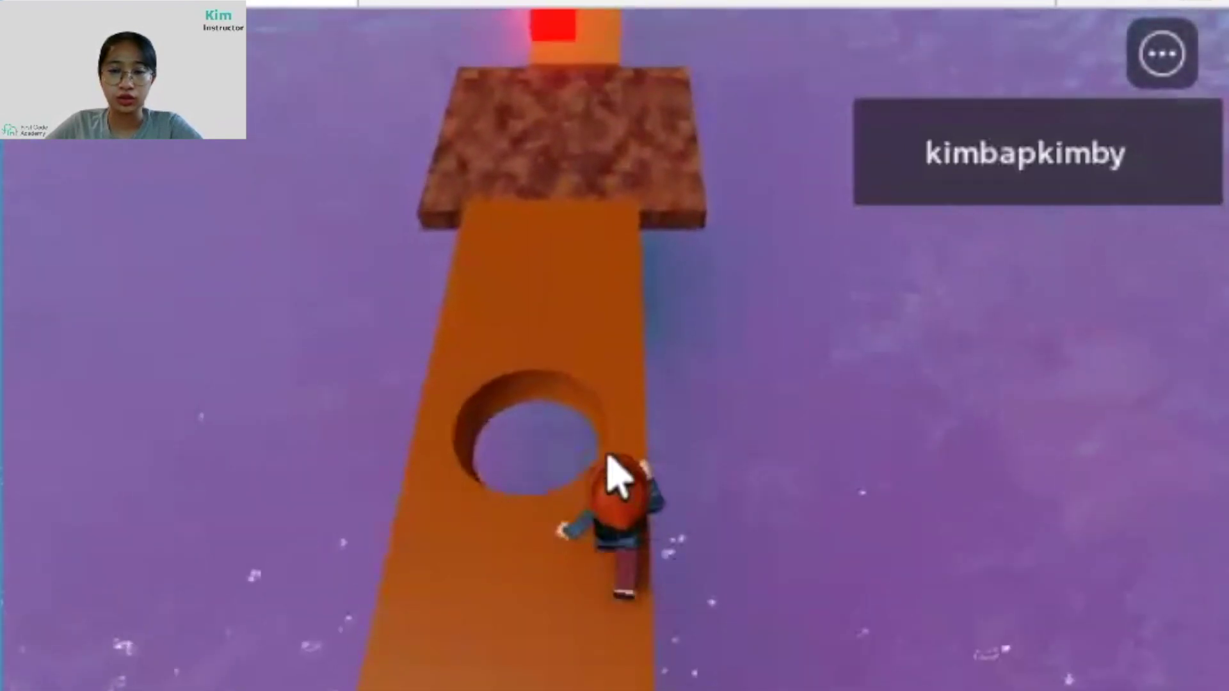
{"action": "key", "text": "w"}
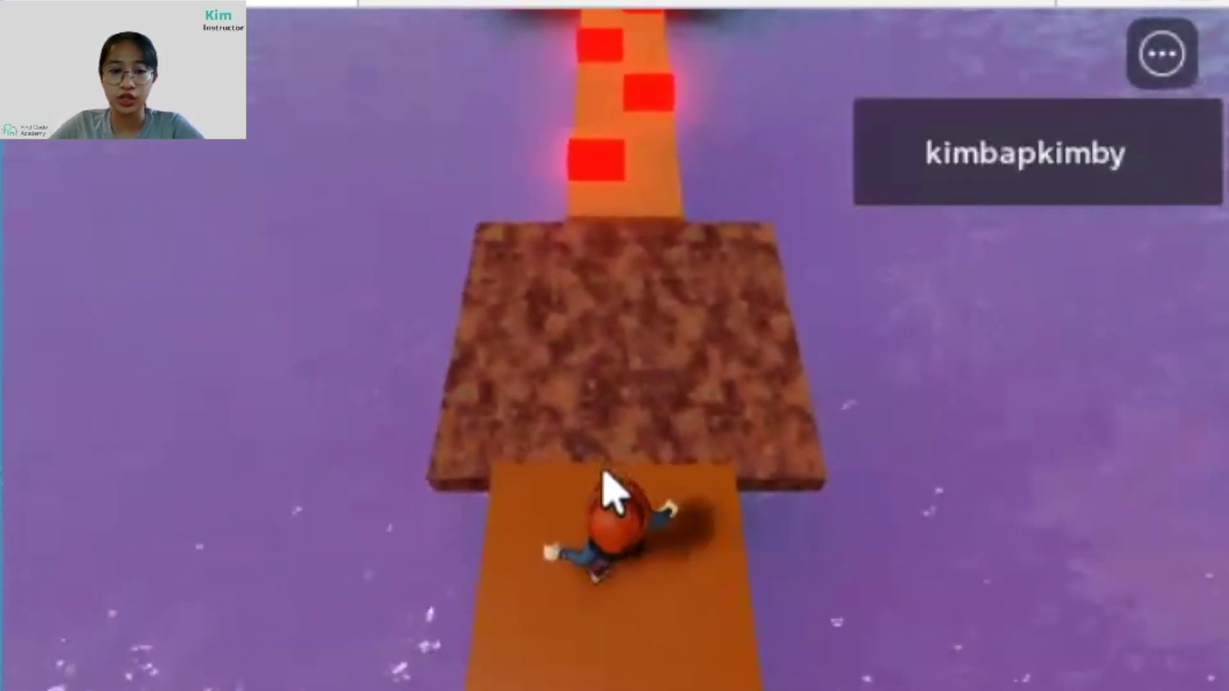
{"action": "key", "text": "w"}
{"action": "key", "text": "s"}
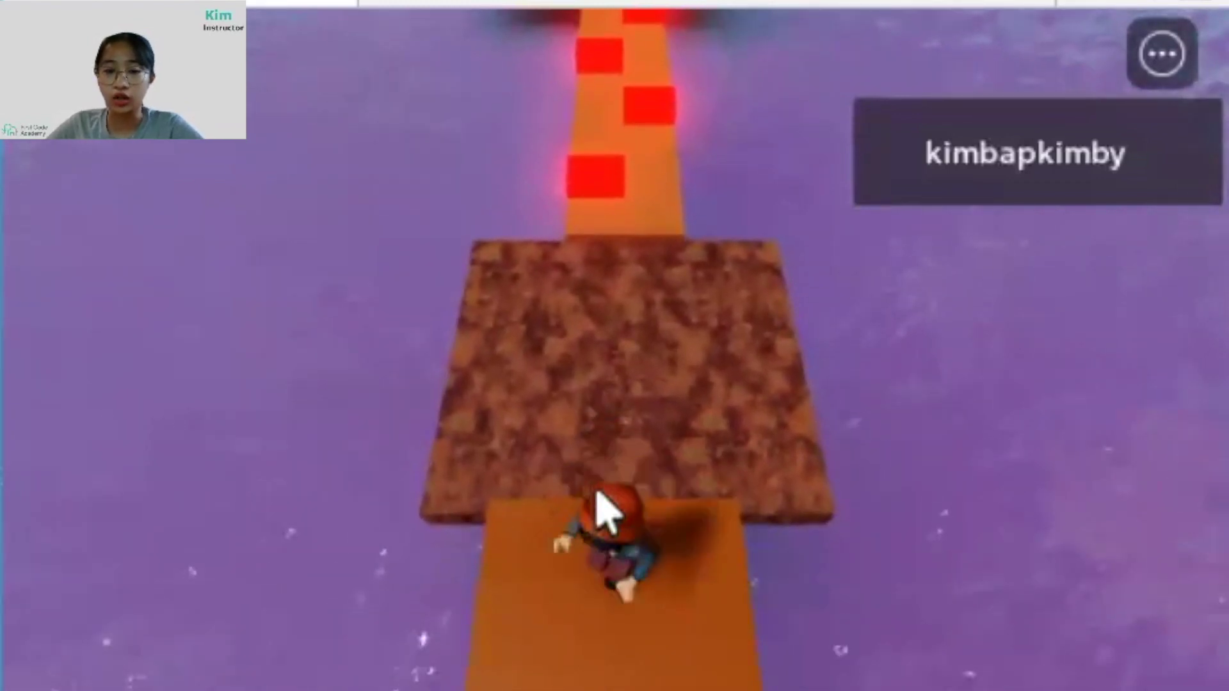
{"action": "key", "text": "w"}
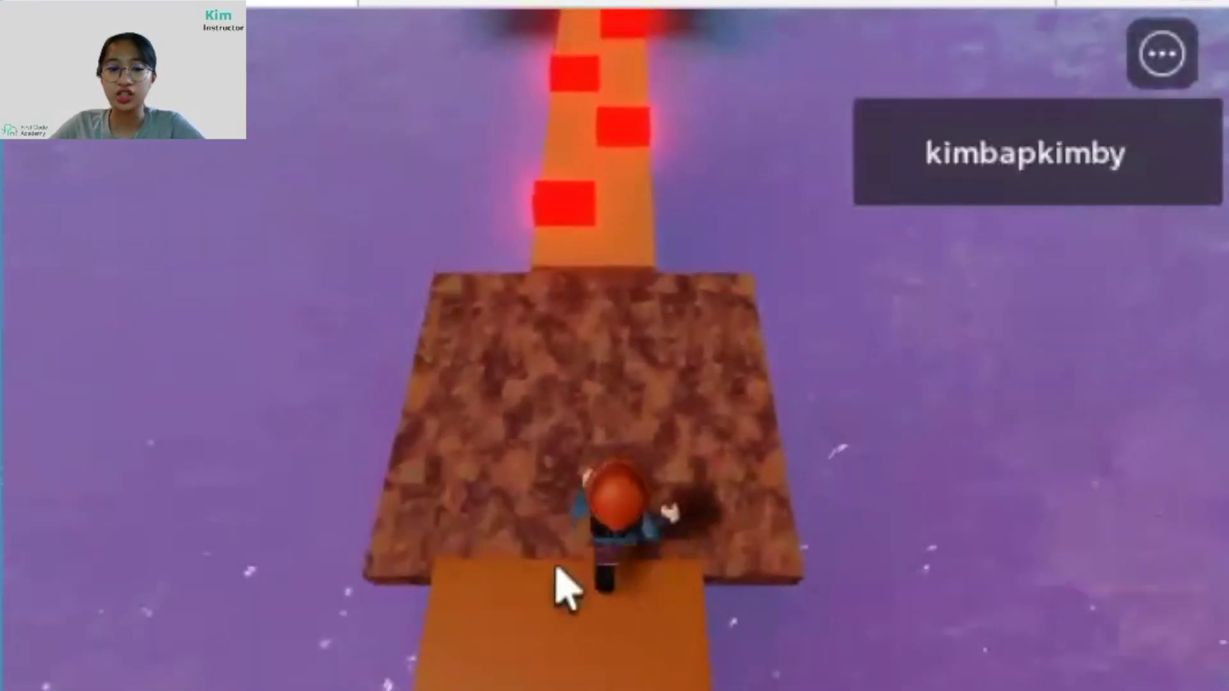
{"action": "key", "text": "w"}
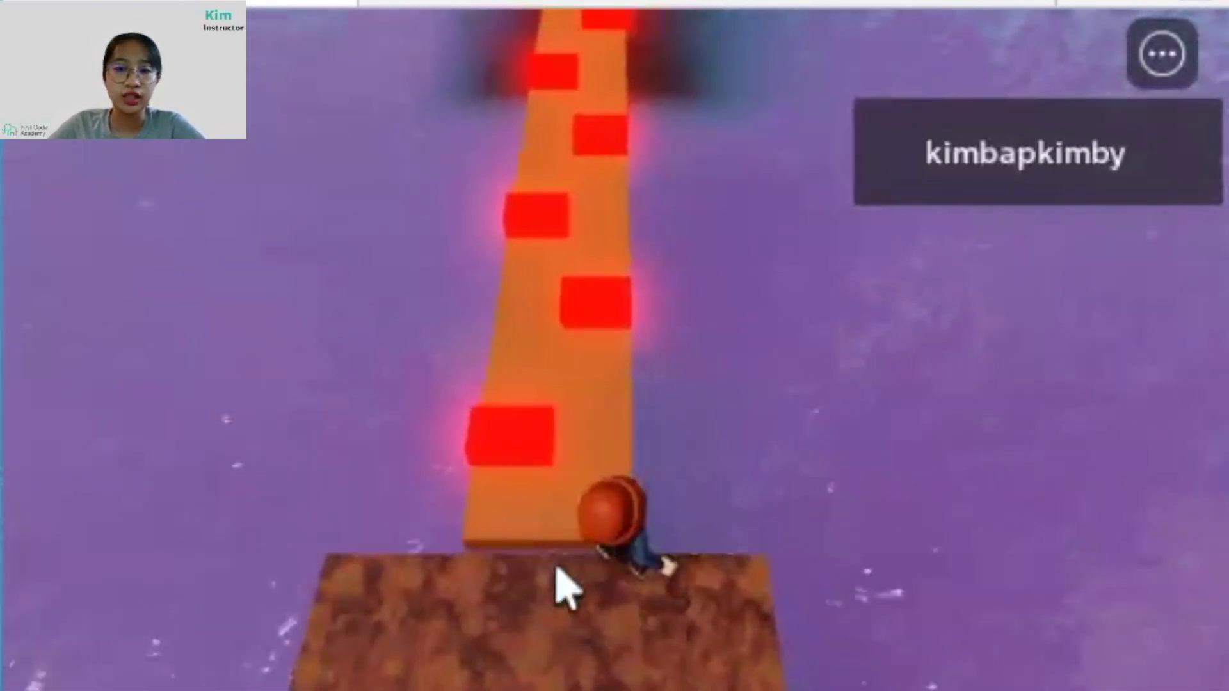
{"action": "key", "text": "w"}
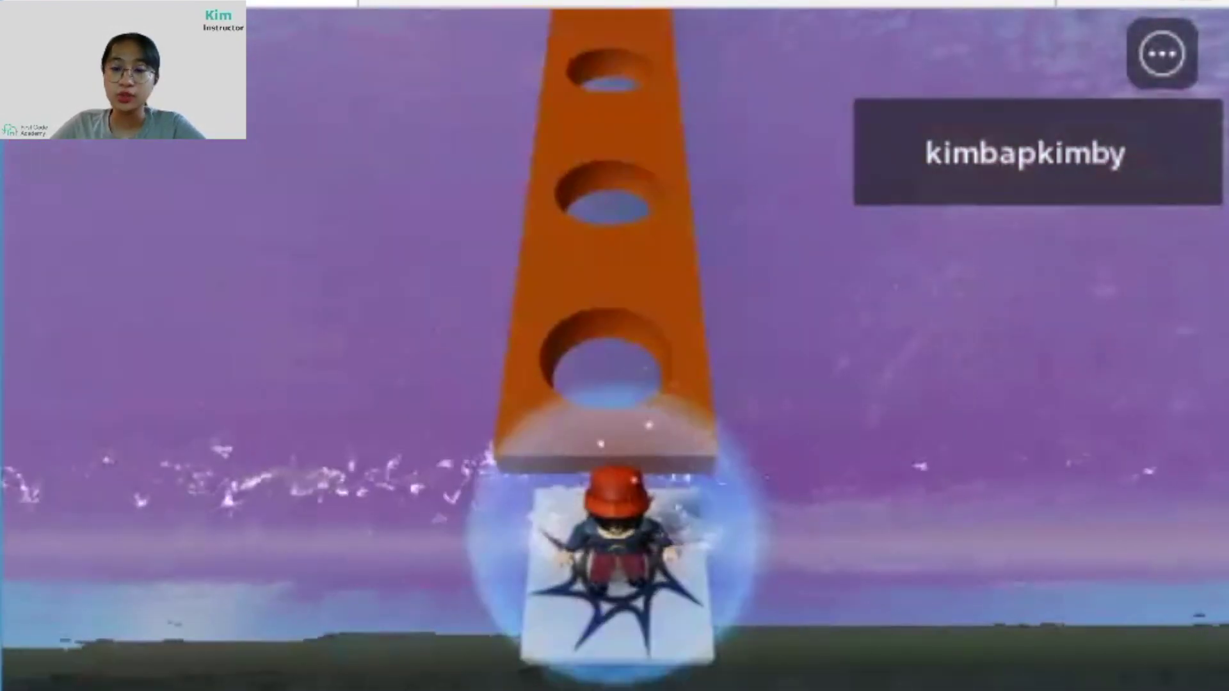
{"action": "key", "text": "w"}
{"action": "key", "text": "w"}
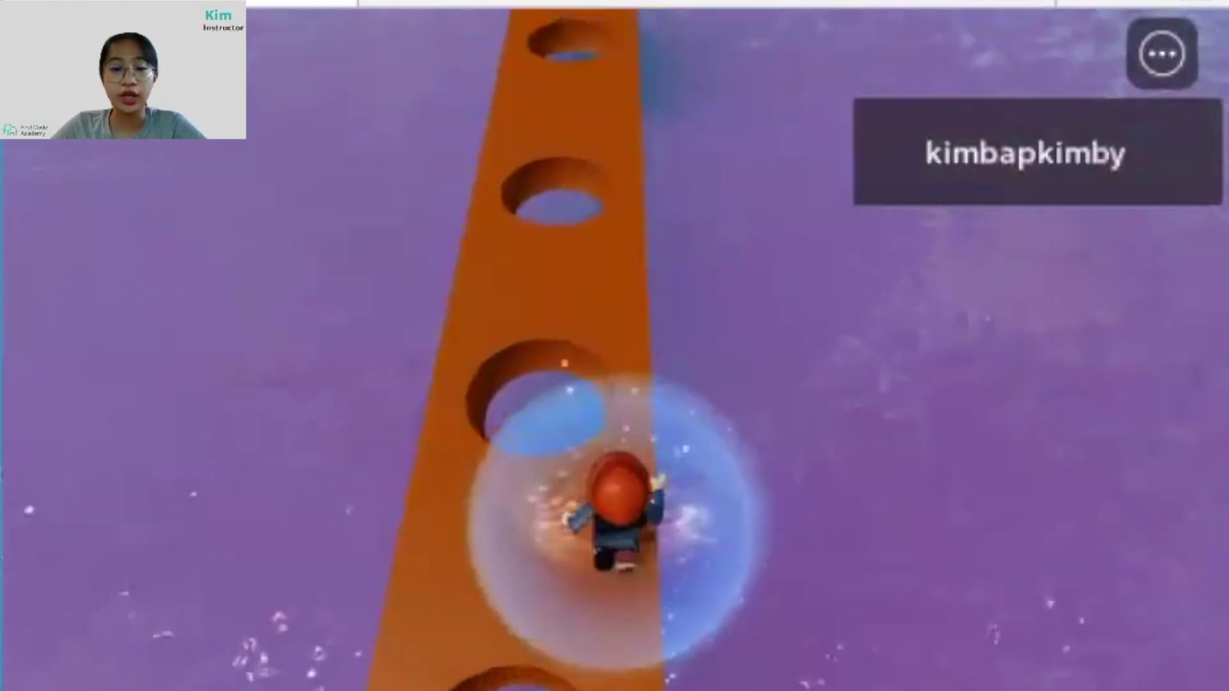
{"action": "key", "text": "w"}
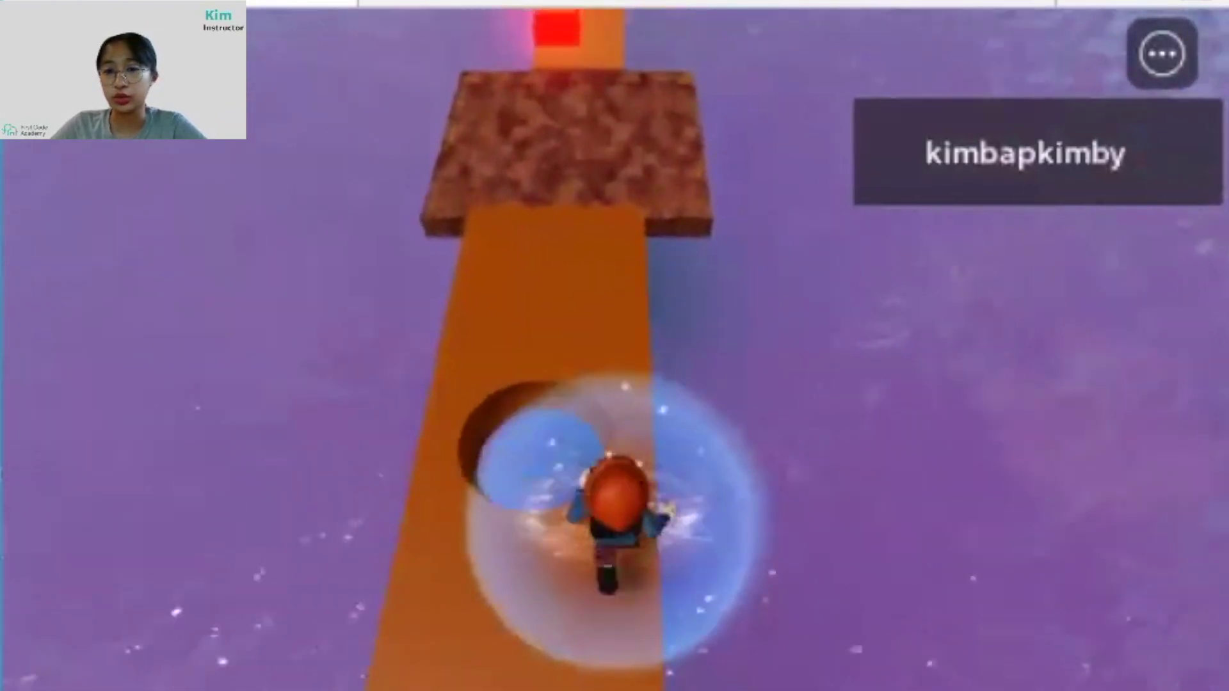
{"action": "key", "text": "w"}
{"action": "key", "text": "w"}
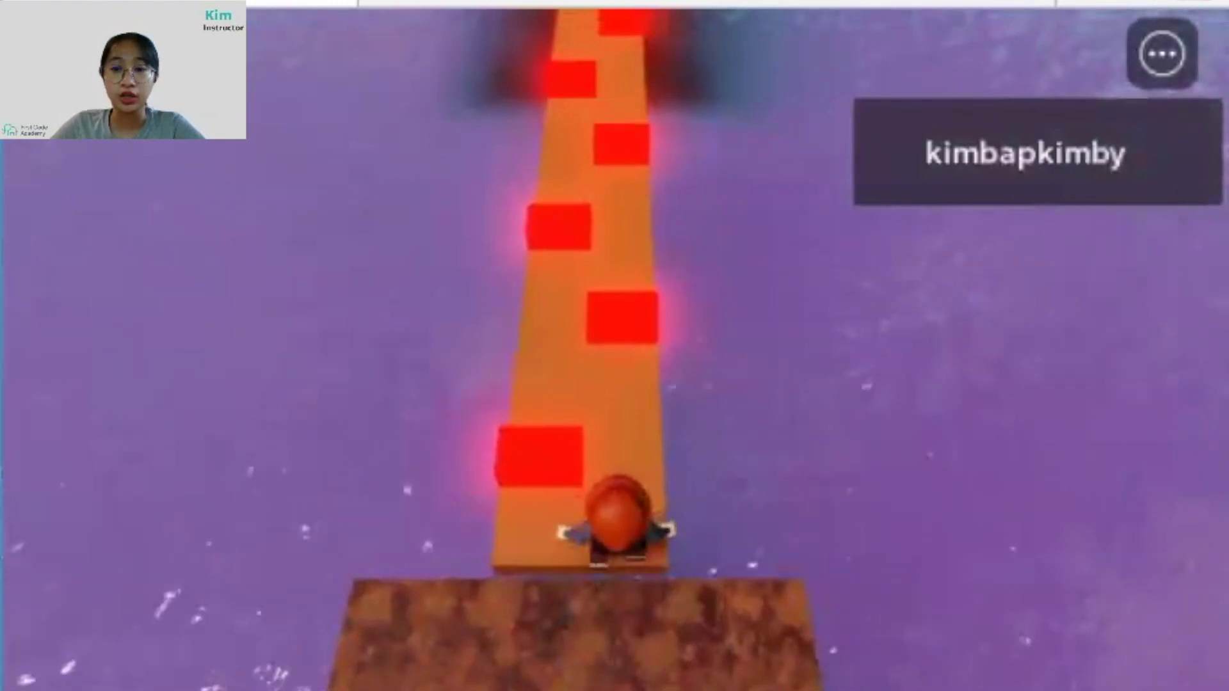
{"action": "key", "text": "w"}
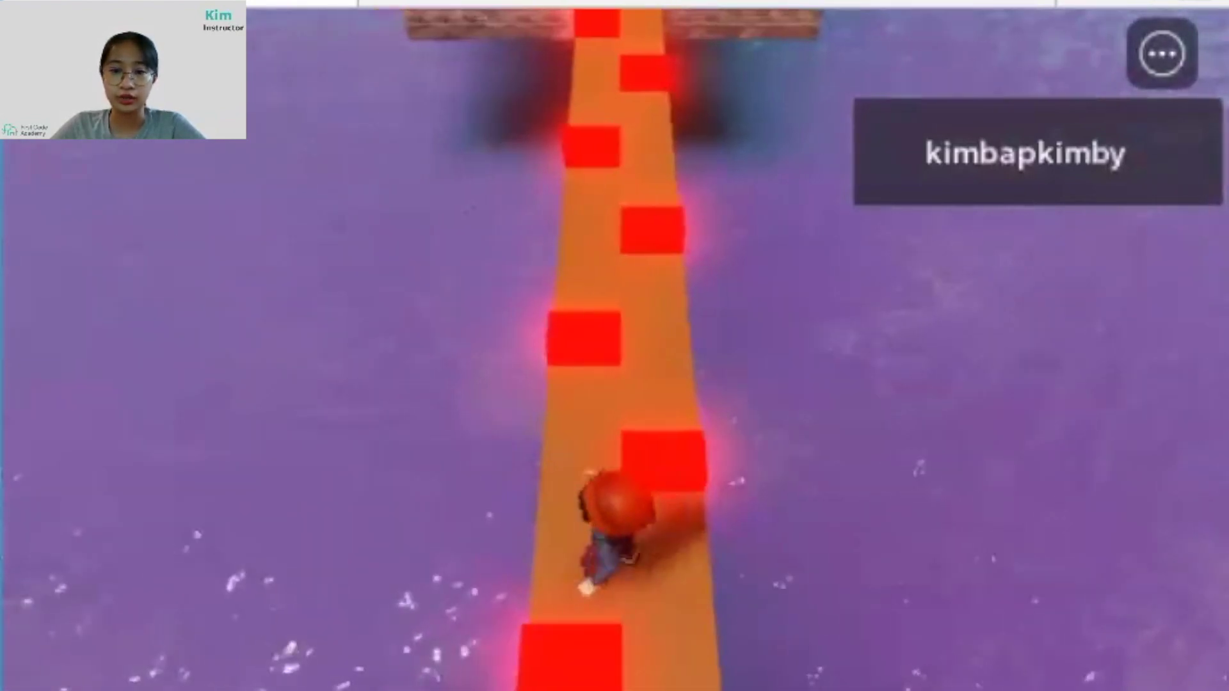
{"action": "key", "text": "w"}
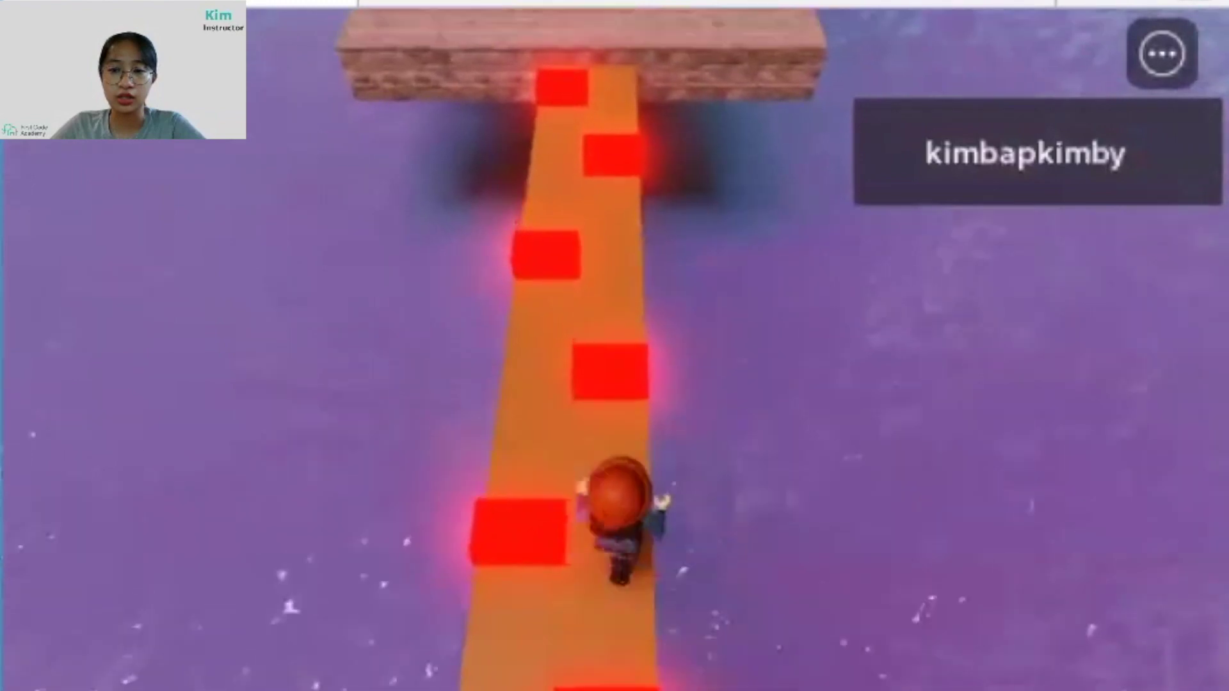
{"action": "key", "text": "w"}
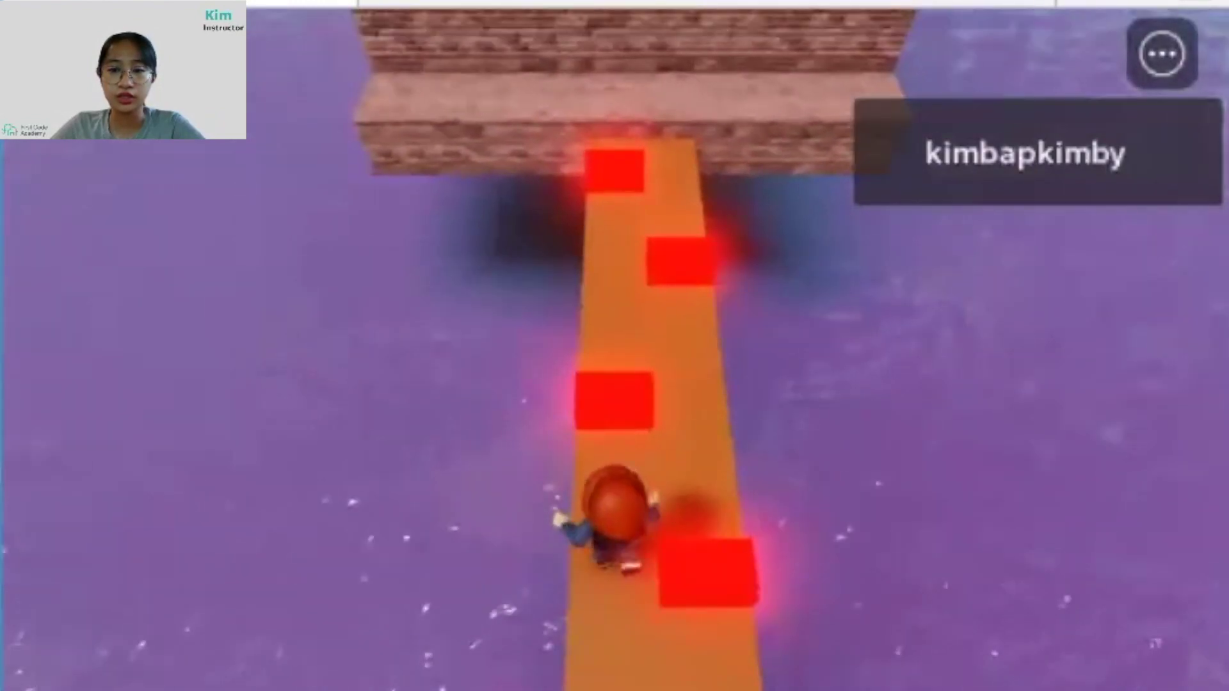
{"action": "key", "text": "w"}
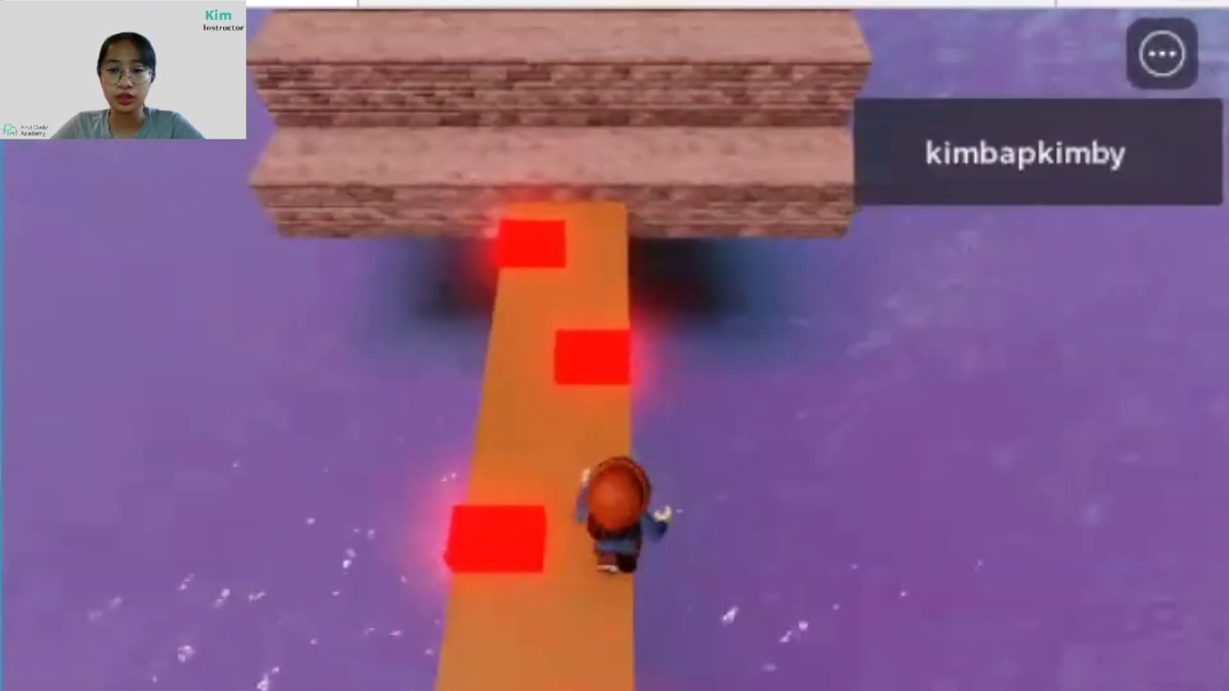
{"action": "key", "text": "w"}
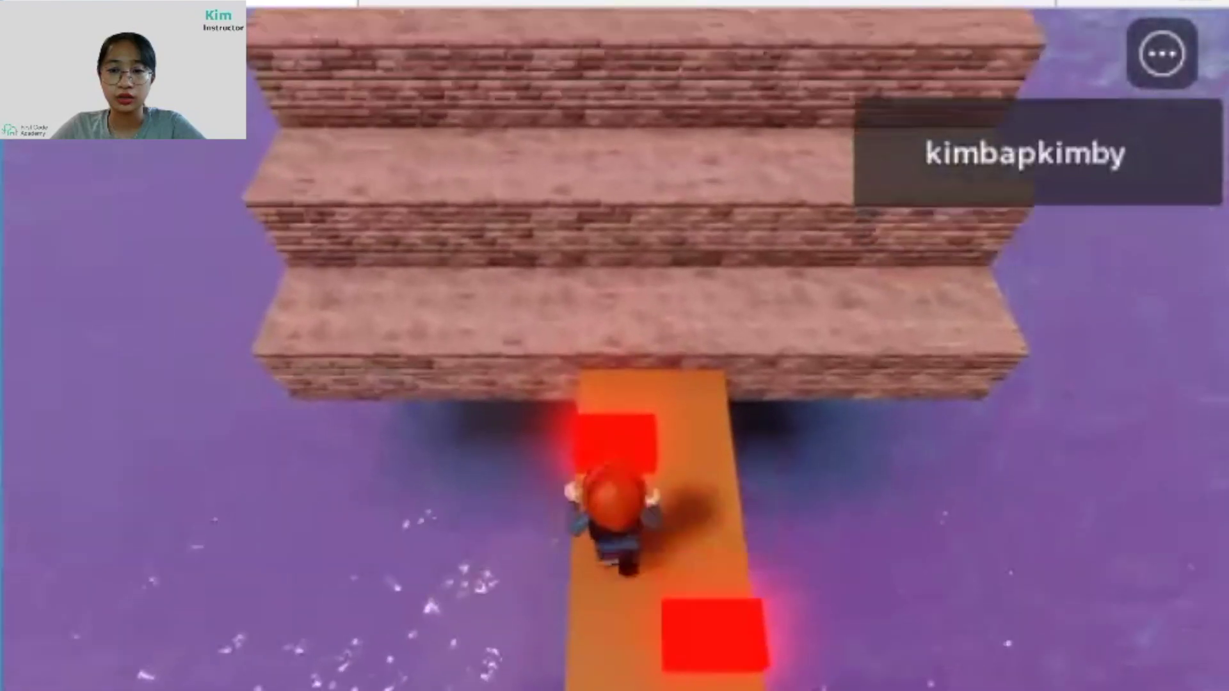
{"action": "key", "text": "w"}
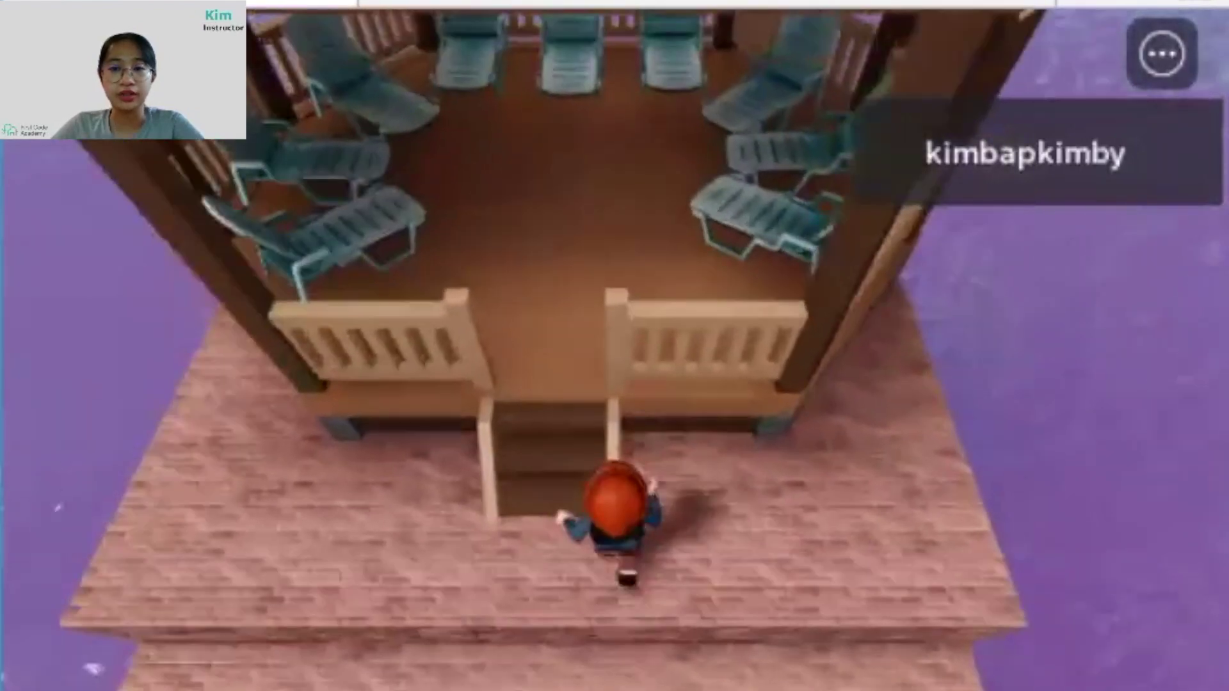
{"action": "key", "text": "w"}
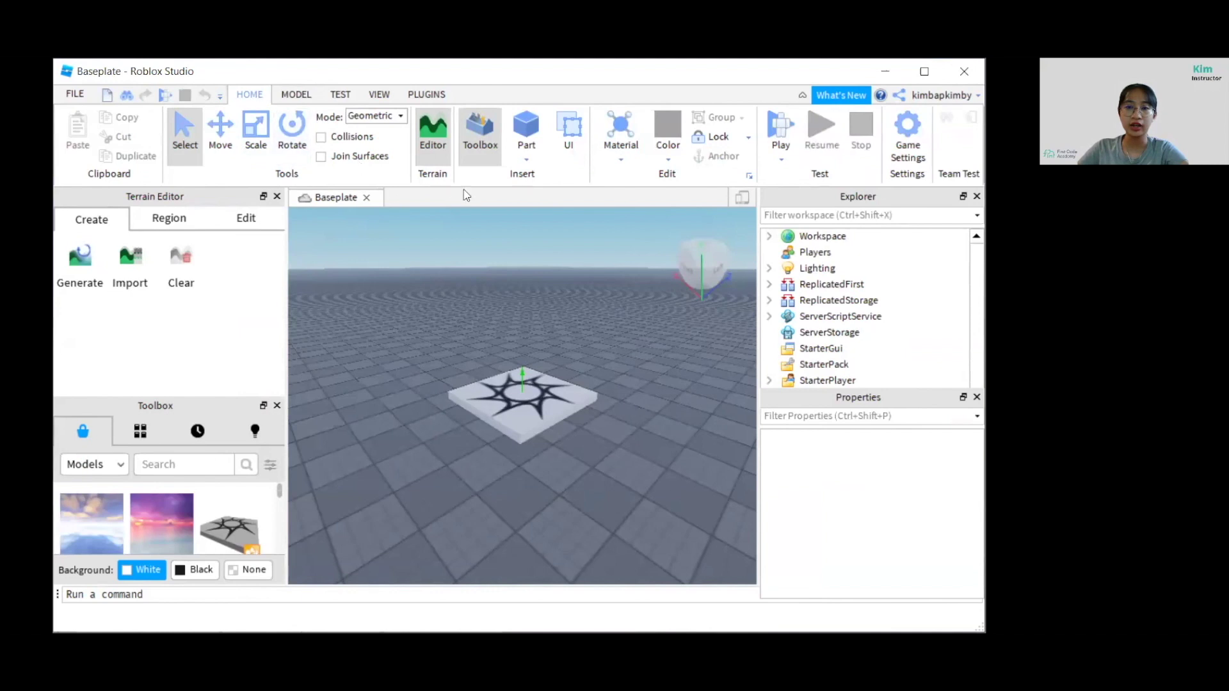
Generate terrain using only the Water biome, with Plains, Hills, Mountains and all other biomes deselected.
{"action": "left_click", "coordinate": [86, 266]}
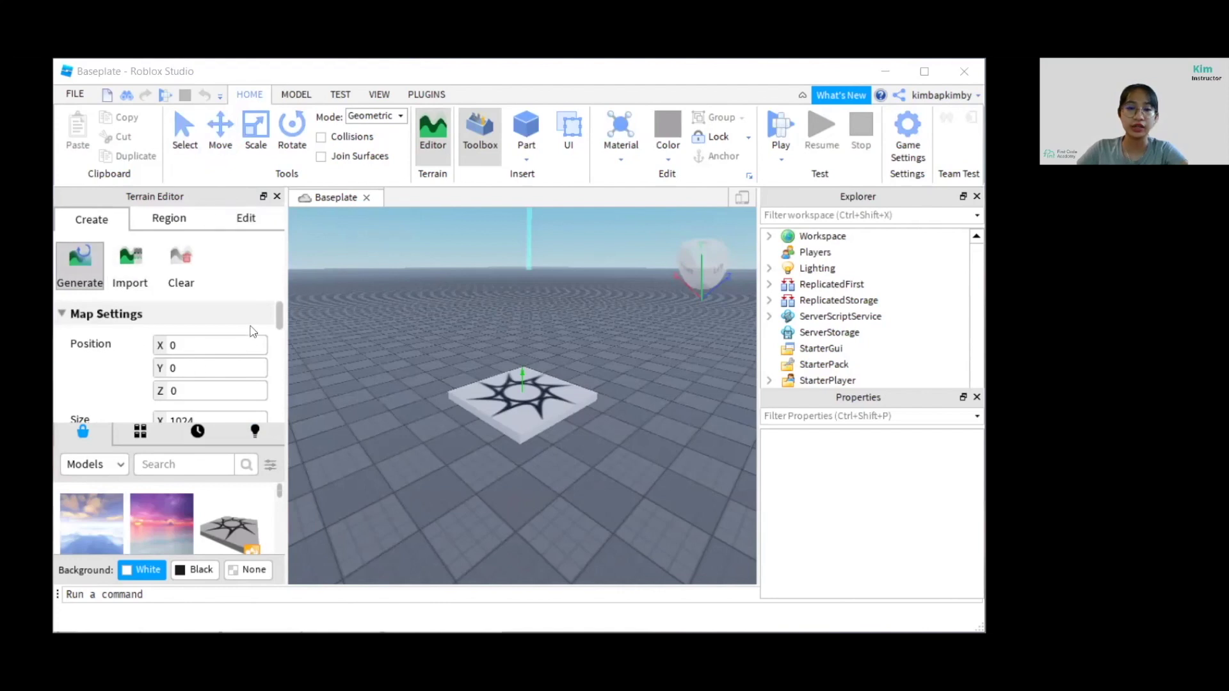
{"action": "scroll", "coordinate": [249, 364], "scroll_direction": "down", "scroll_amount": 6}
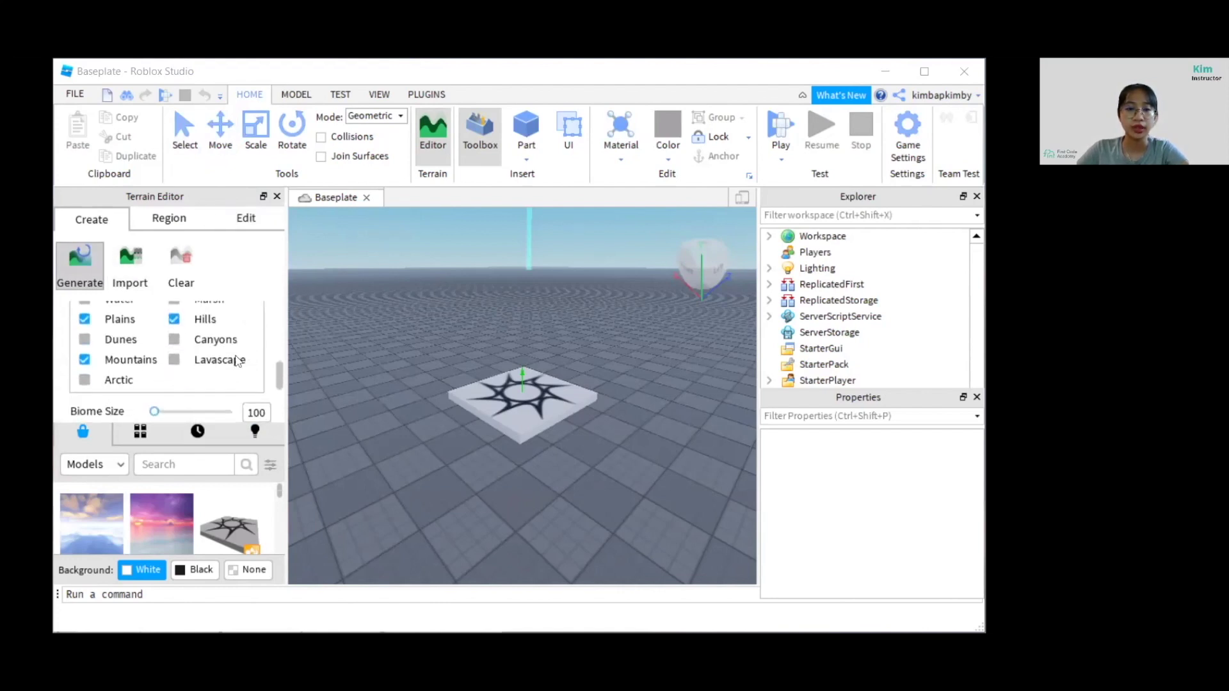
{"action": "left_click_drag", "start_coordinate": [279, 373], "coordinate": [280, 367]}
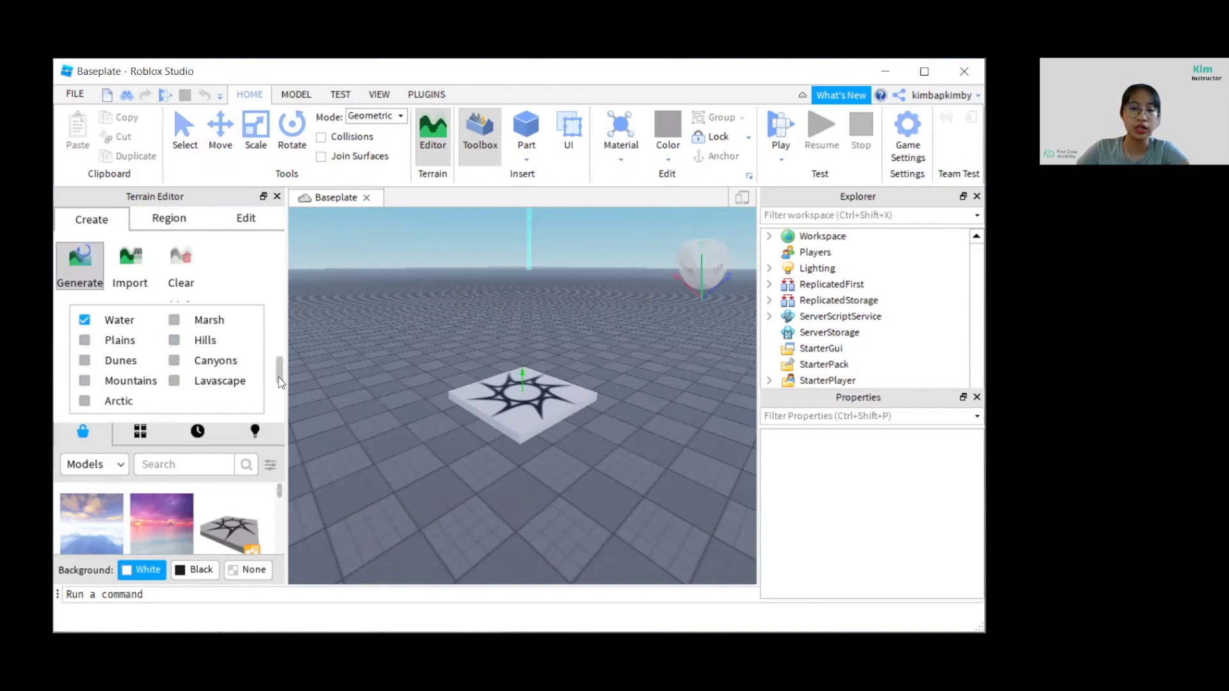
{"action": "left_click_drag", "start_coordinate": [280, 377], "coordinate": [280, 394]}
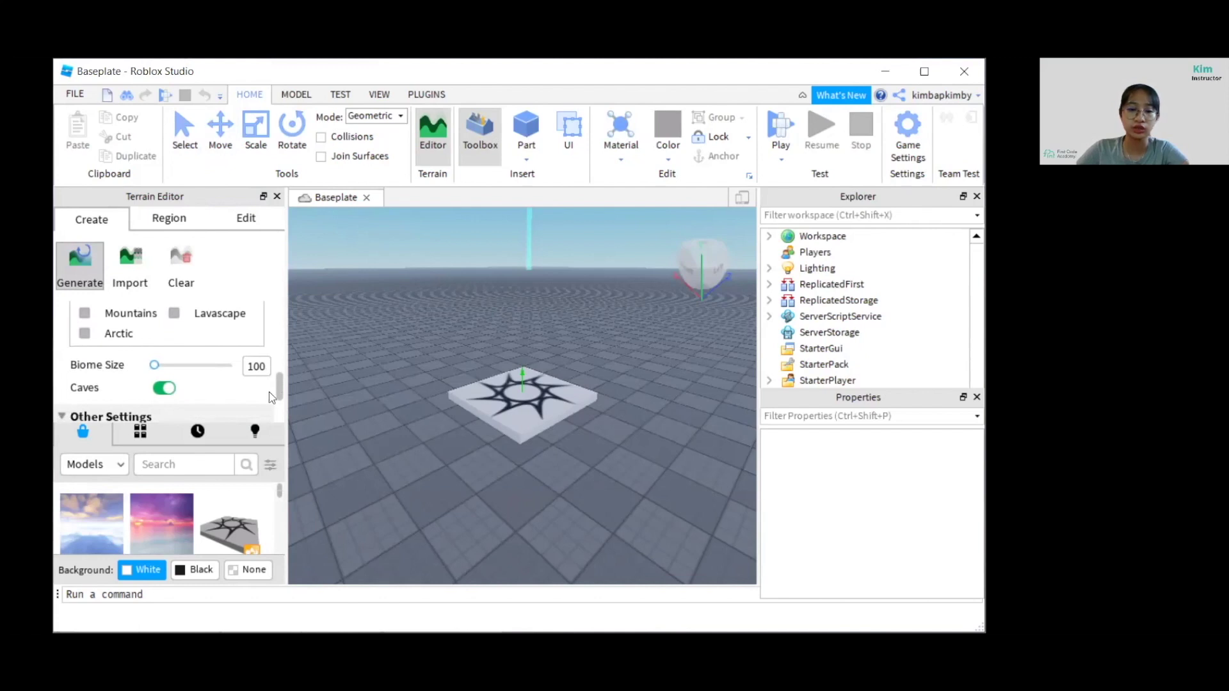
{"action": "left_click_drag", "start_coordinate": [281, 378], "coordinate": [280, 405]}
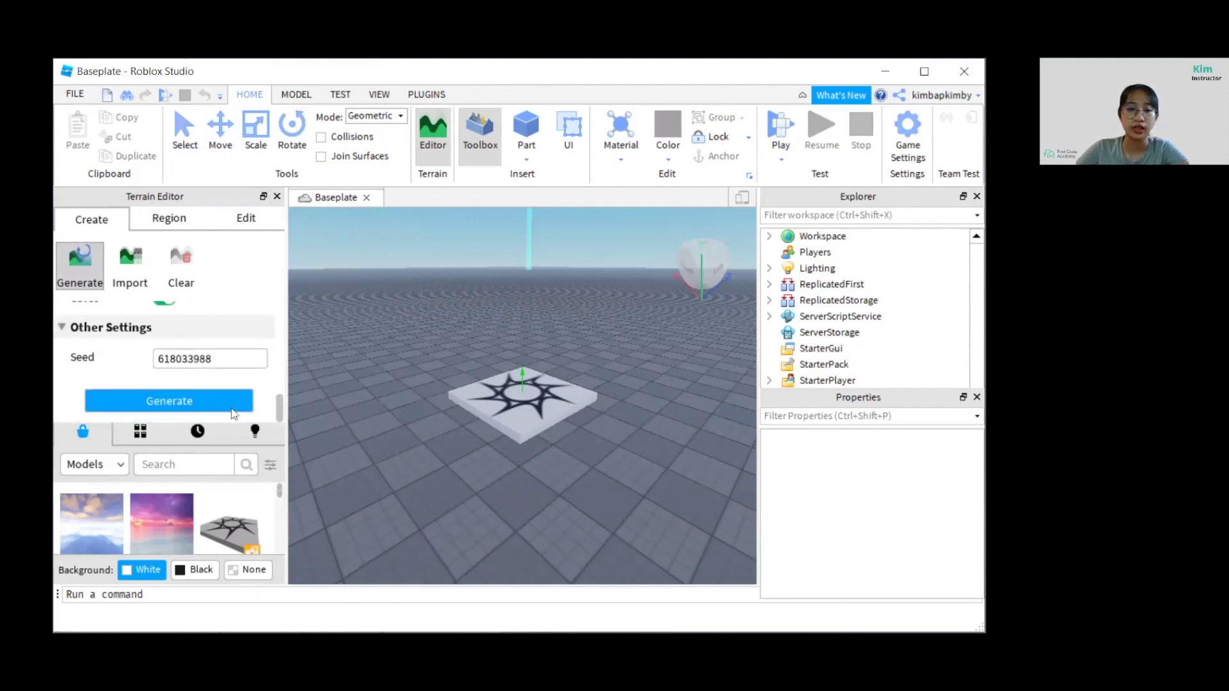
{"action": "left_click", "coordinate": [172, 399]}
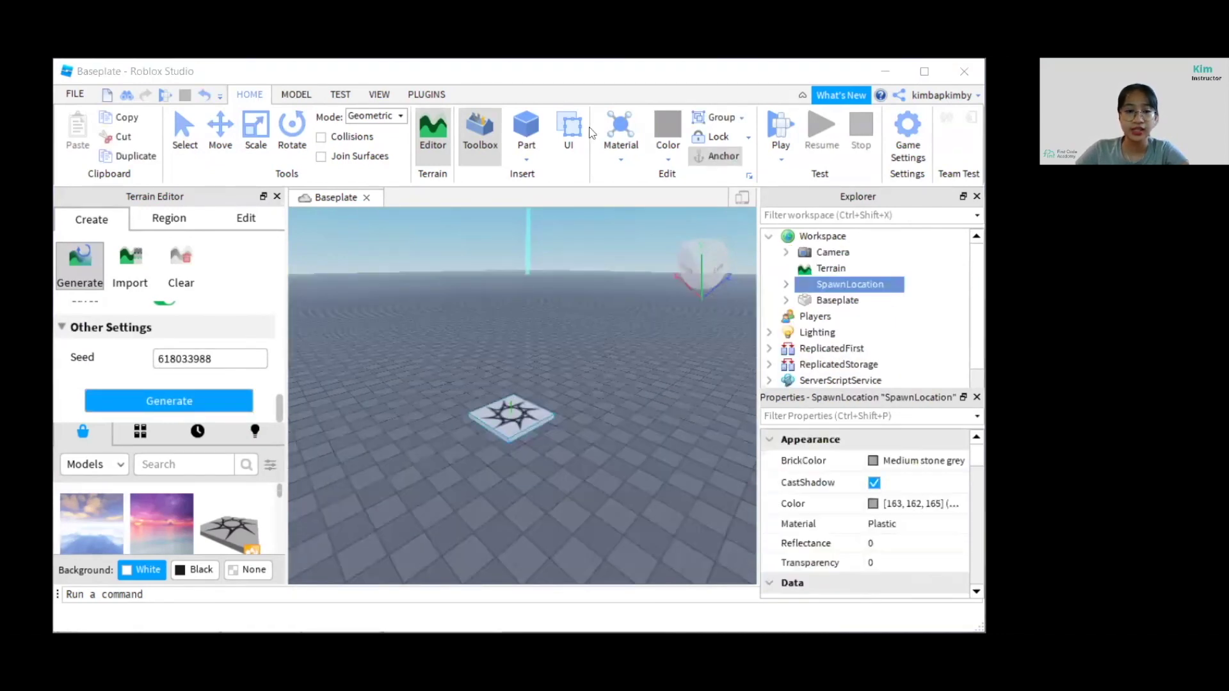
Make sure the Explorer is shown and delete the Baseplate from the Workspace.
{"action": "left_click", "coordinate": [376, 95]}
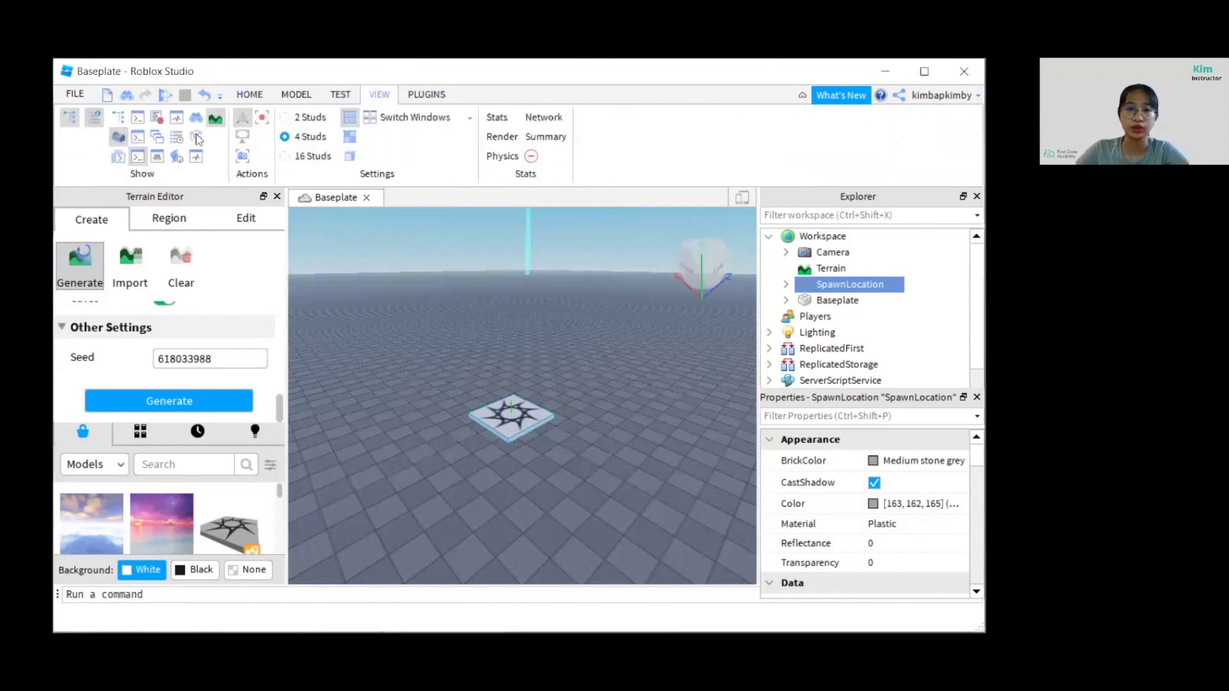
{"action": "left_click", "coordinate": [68, 119]}
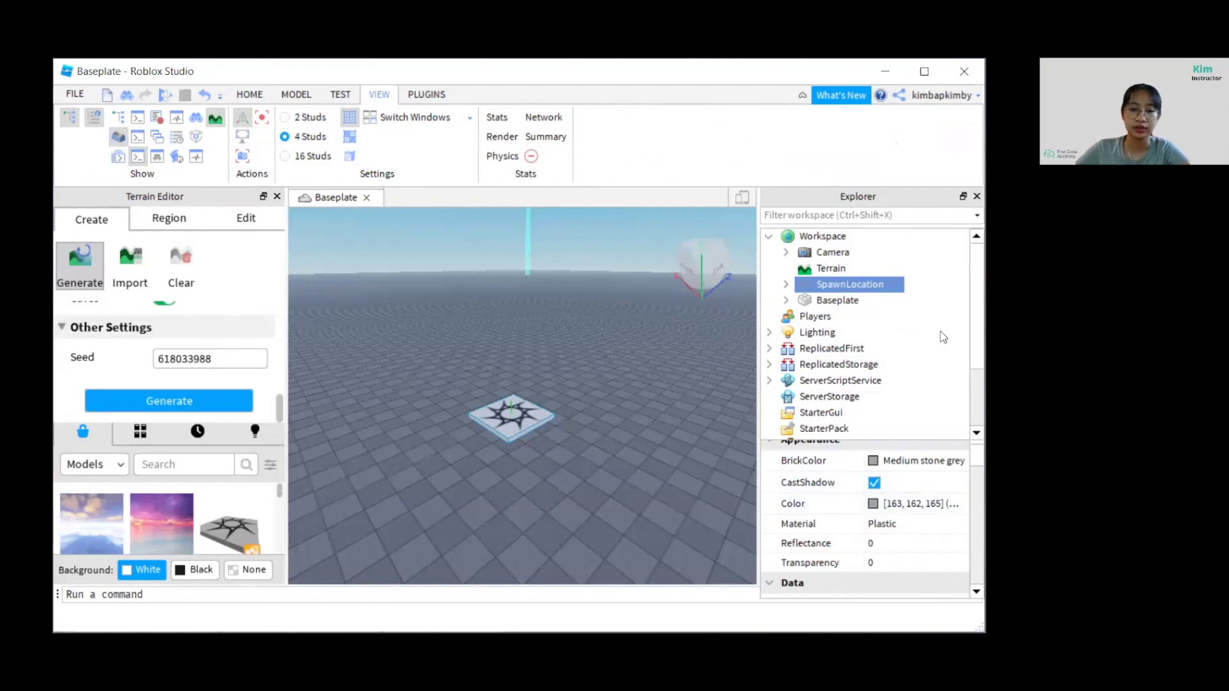
{"action": "left_click", "coordinate": [770, 237]}
{"action": "left_click", "coordinate": [771, 238]}
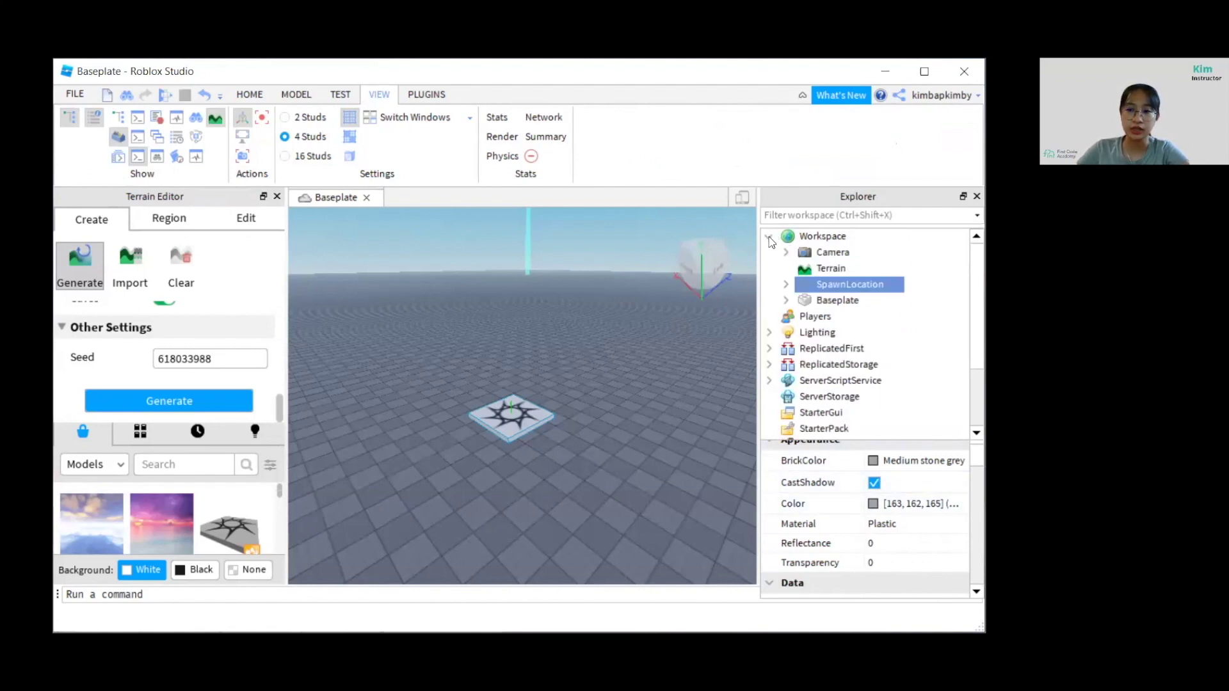
{"action": "left_click", "coordinate": [834, 302]}
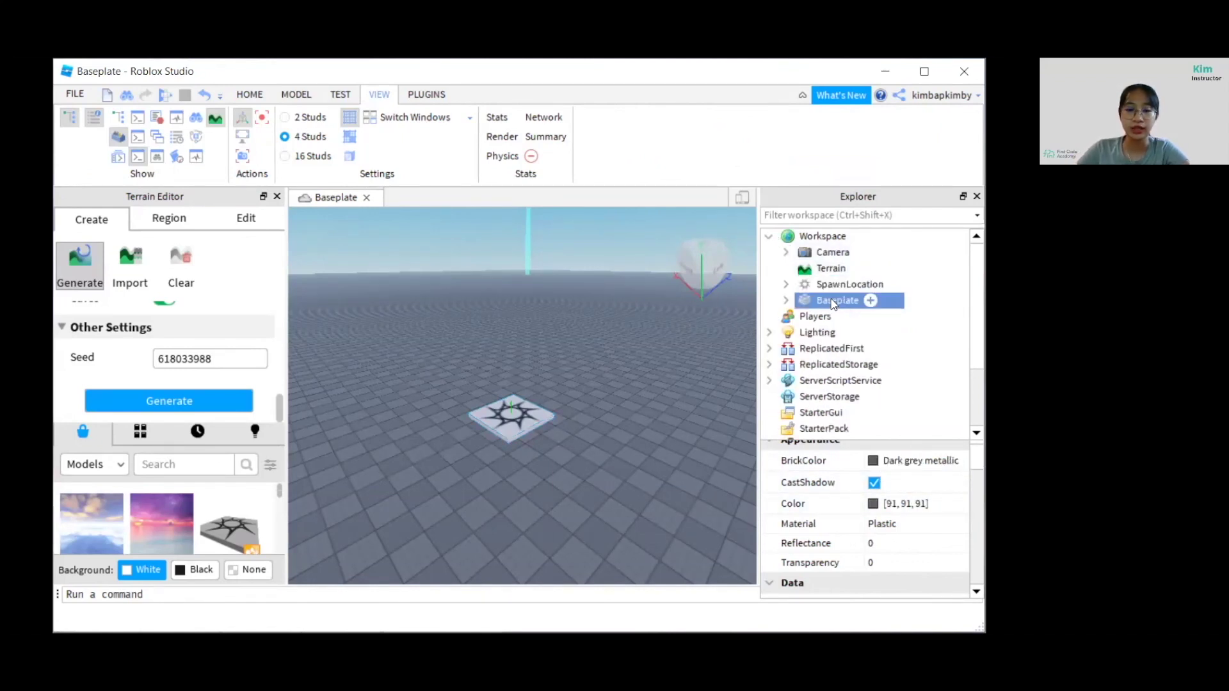
{"action": "key", "text": "Delete"}
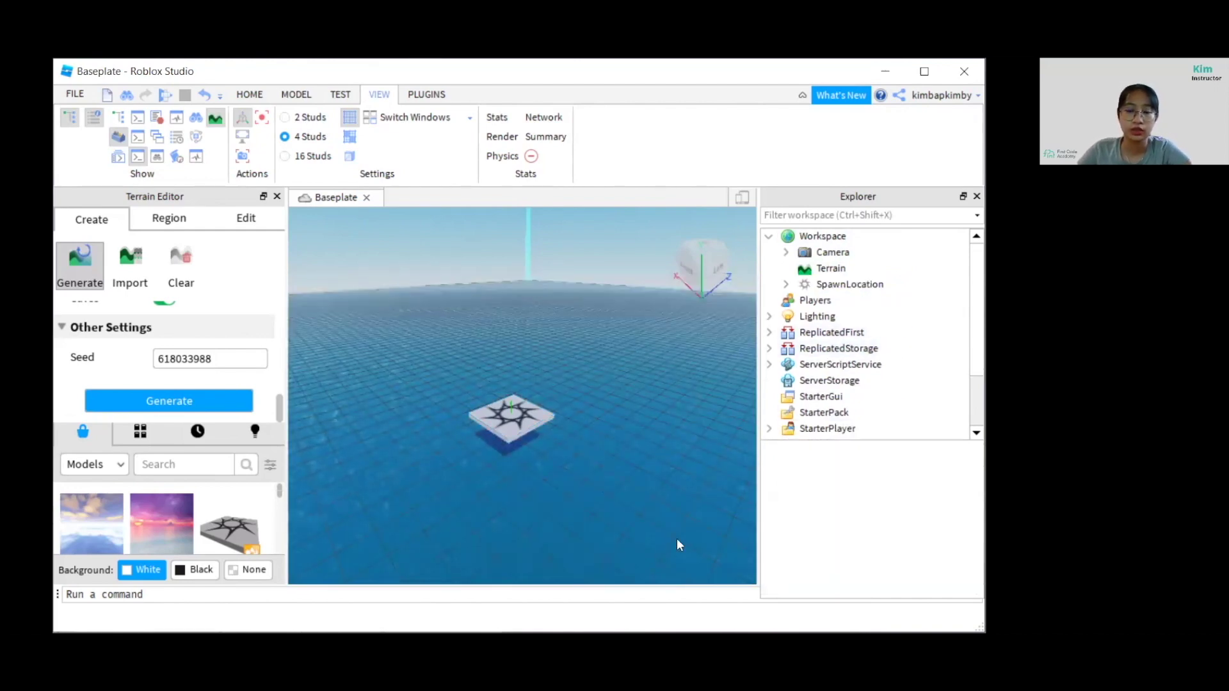
Set the Terrain's WaterColor to the violet basic colour [85, 0, 255].
{"action": "right_click_drag", "start_coordinate": [616, 486], "coordinate": [615, 487]}
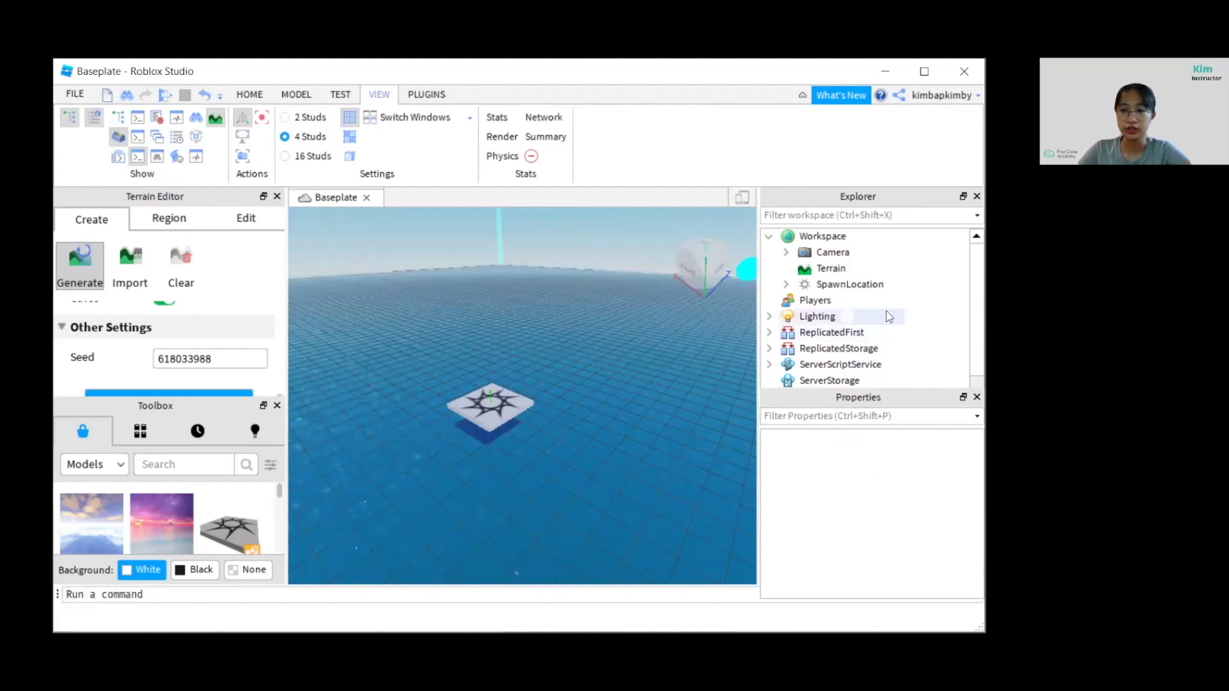
{"action": "left_click", "coordinate": [831, 269]}
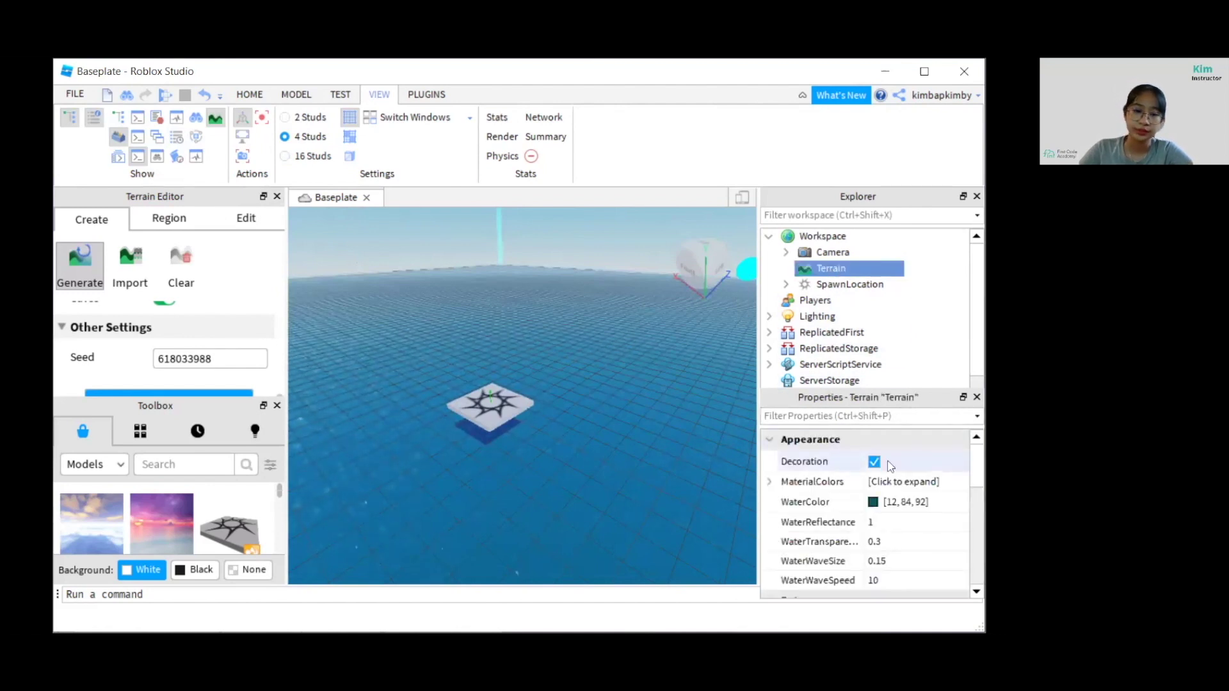
{"action": "left_click", "coordinate": [881, 502]}
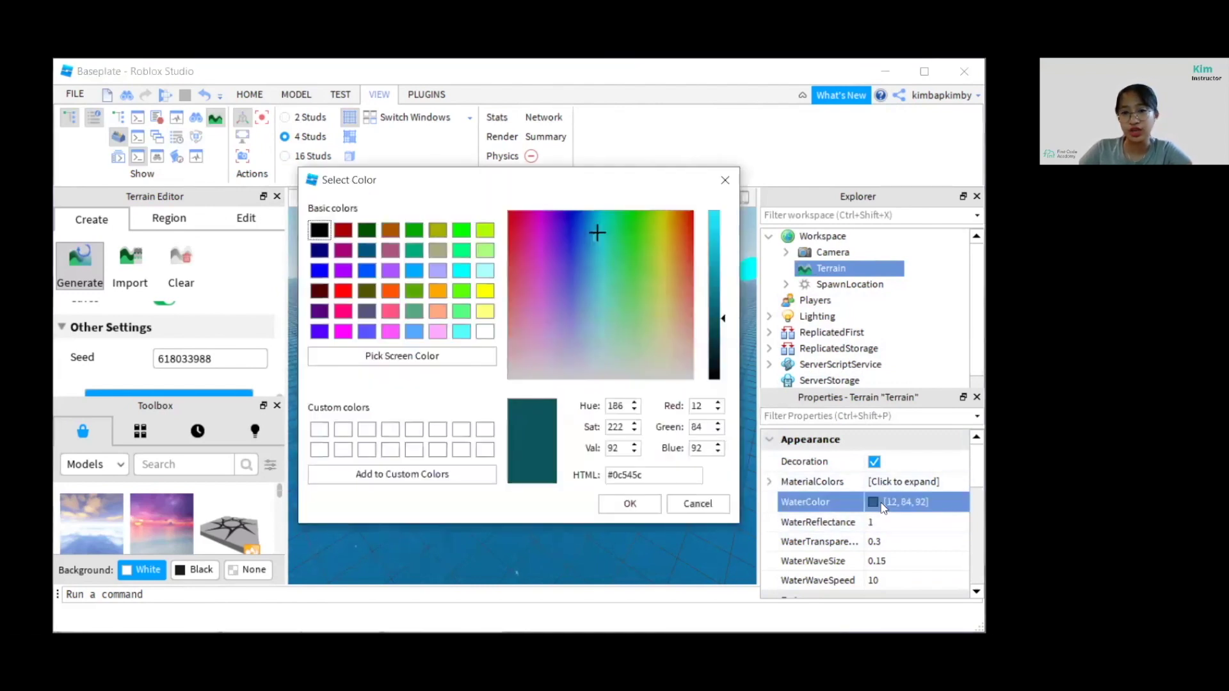
{"action": "left_click_drag", "start_coordinate": [589, 234], "coordinate": [555, 233]}
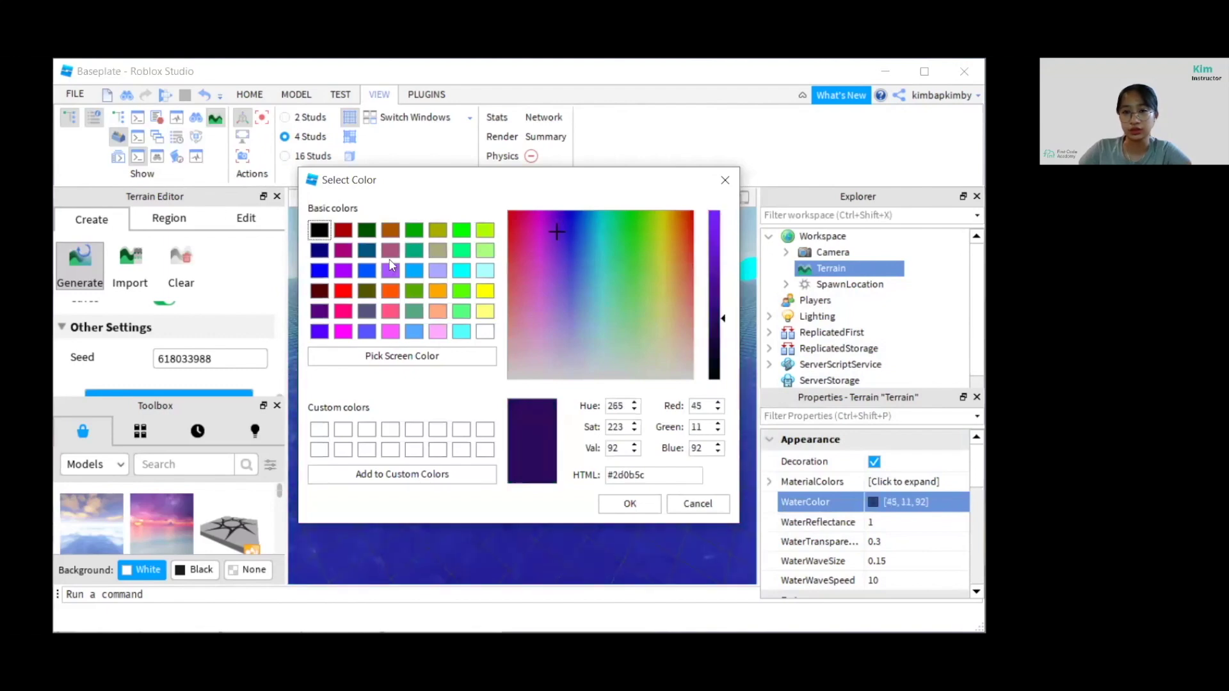
{"action": "left_click", "coordinate": [342, 251]}
{"action": "left_click", "coordinate": [318, 332]}
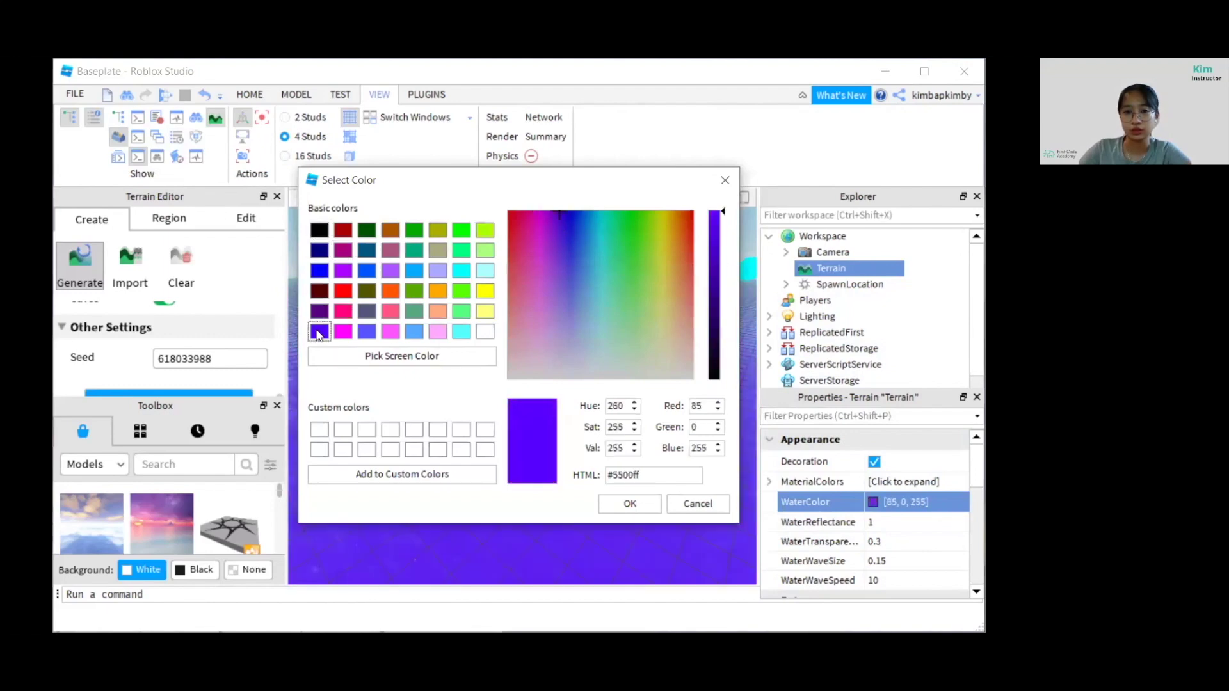
{"action": "left_click", "coordinate": [639, 509]}
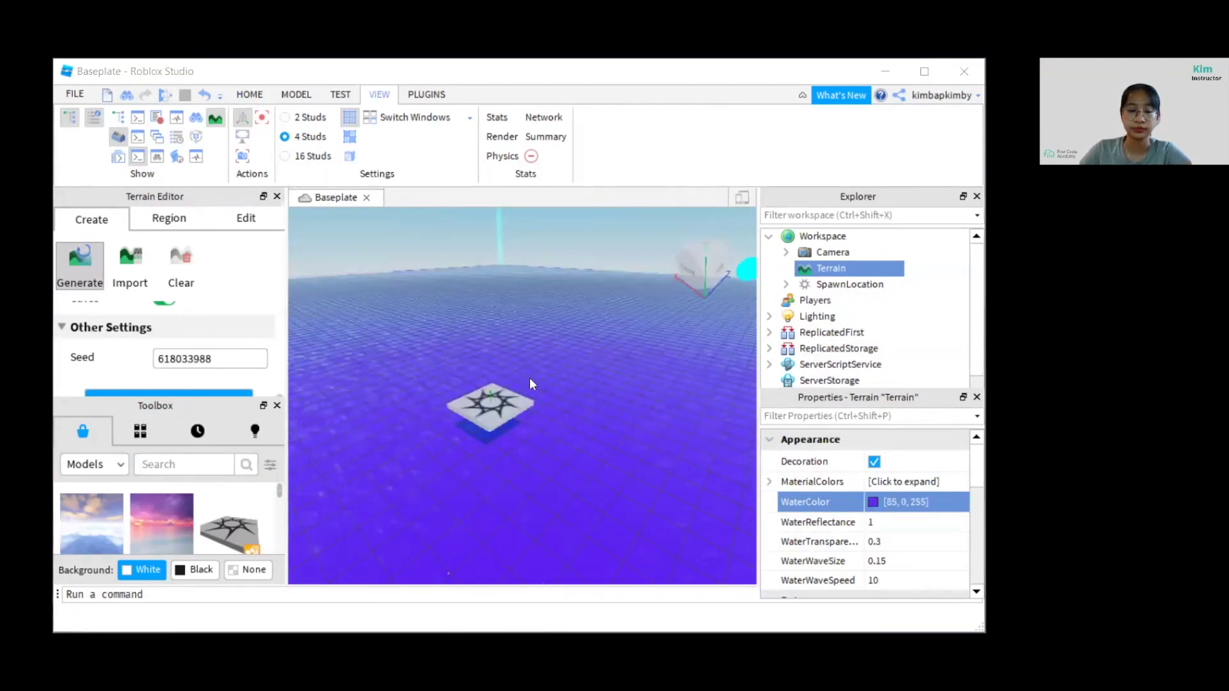
Move the SpawnLocation across the water to a spot near the edge of the water terrain.
{"action": "left_click", "coordinate": [849, 287]}
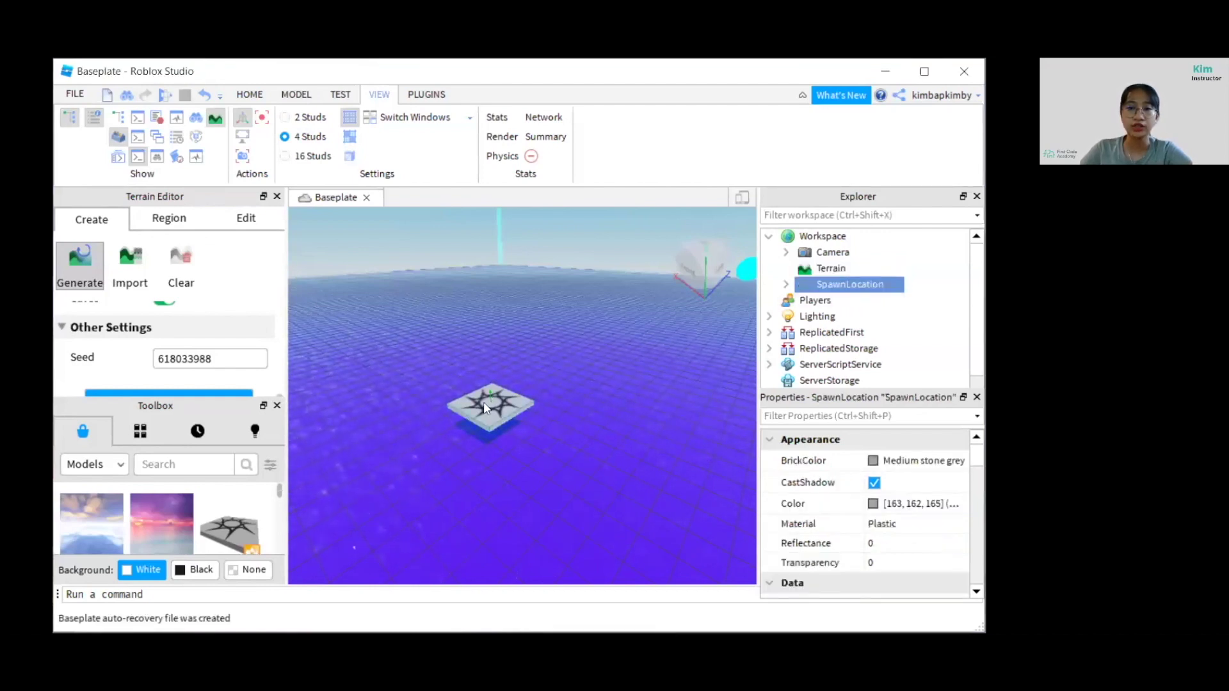
{"action": "left_click", "coordinate": [250, 94]}
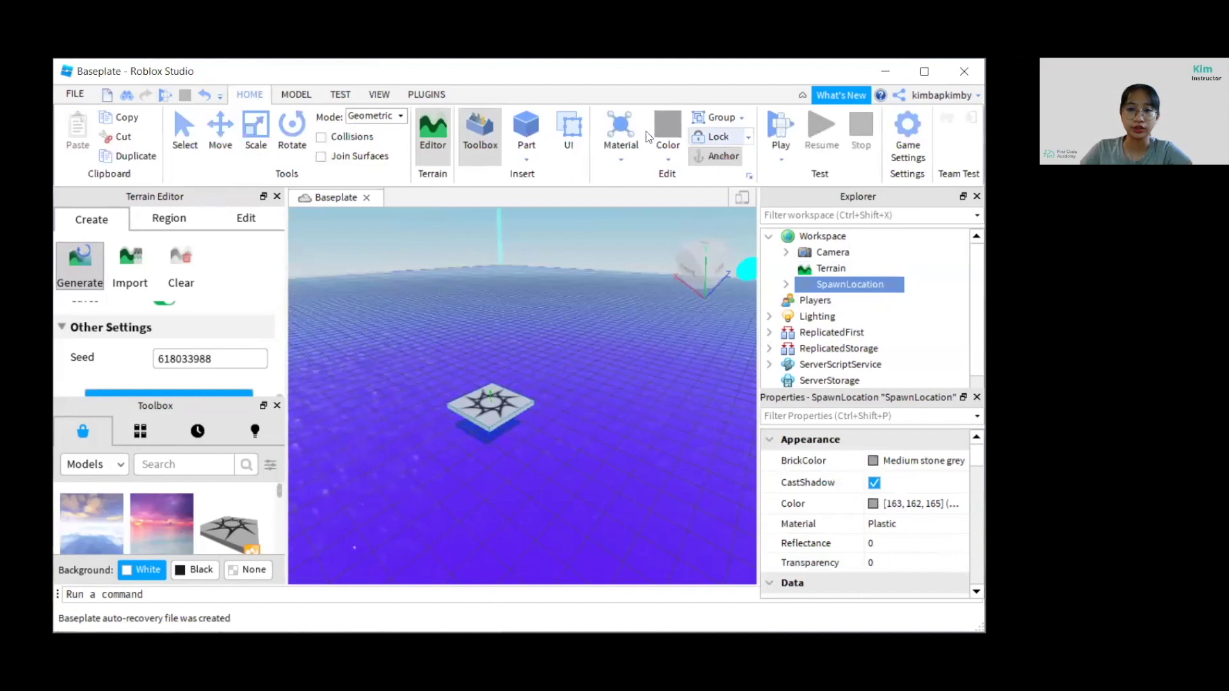
{"action": "left_click", "coordinate": [232, 144]}
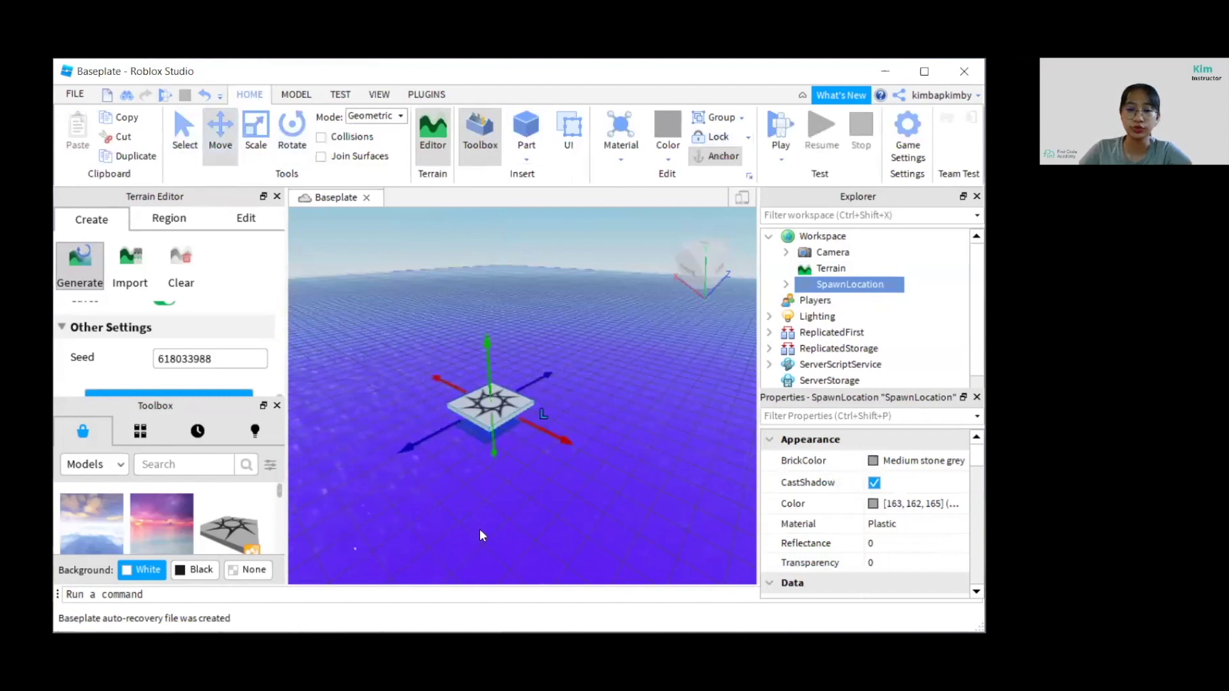
{"action": "left_click_drag", "start_coordinate": [416, 444], "coordinate": [308, 495]}
{"action": "right_click_drag", "start_coordinate": [582, 383], "coordinate": [581, 385]}
{"action": "left_click_drag", "start_coordinate": [562, 429], "coordinate": [307, 365]}
{"action": "right_click_drag", "start_coordinate": [629, 346], "coordinate": [630, 347]}
{"action": "scroll", "coordinate": [478, 401], "scroll_direction": "down", "scroll_amount": 5}
{"action": "scroll", "coordinate": [479, 402], "scroll_direction": "up", "scroll_amount": 5}
{"action": "mouse_move", "coordinate": [478, 402]}
{"action": "right_mouse_down"}
{"action": "mouse_move", "coordinate": [523, 370]}
{"action": "mouse_move", "coordinate": [443, 293]}
{"action": "mouse_move", "coordinate": [497, 426]}
{"action": "mouse_move", "coordinate": [461, 310]}
{"action": "mouse_move", "coordinate": [484, 403]}
{"action": "right_mouse_up"}
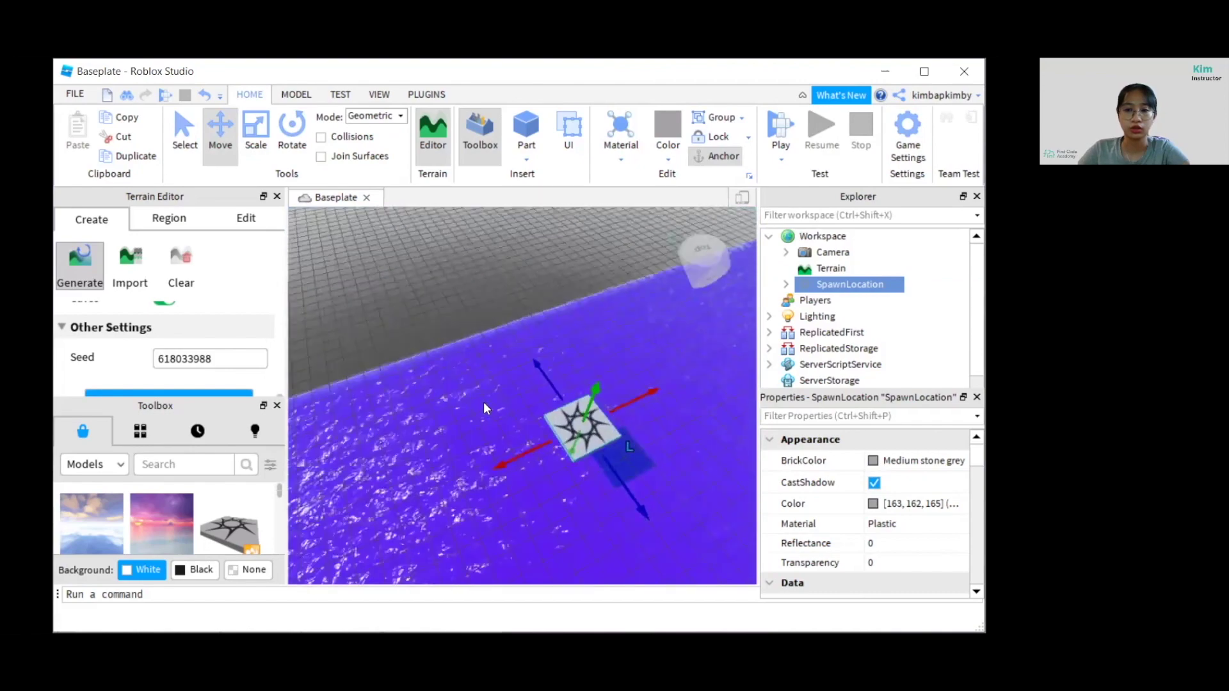
{"action": "left_click_drag", "start_coordinate": [517, 377], "coordinate": [454, 329]}
{"action": "right_click_drag", "start_coordinate": [494, 485], "coordinate": [496, 484]}
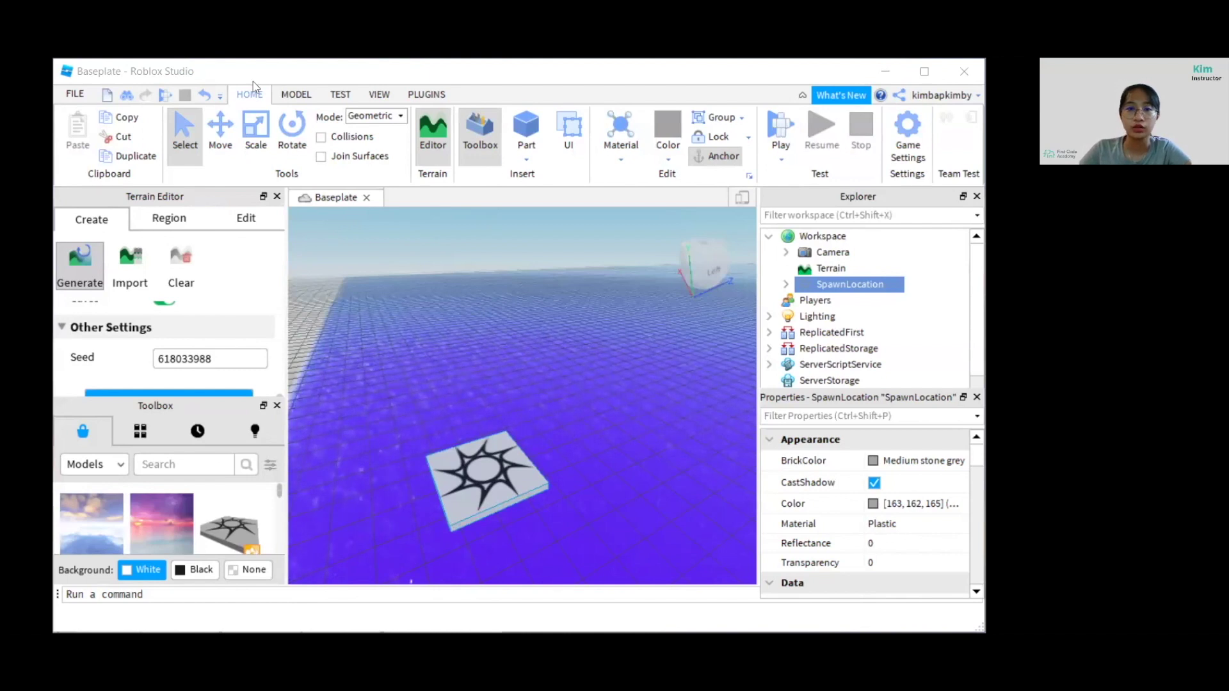
Insert a block part and move it over the water so it lines up directly in front of the SpawnLocation.
{"action": "left_click", "coordinate": [529, 133]}
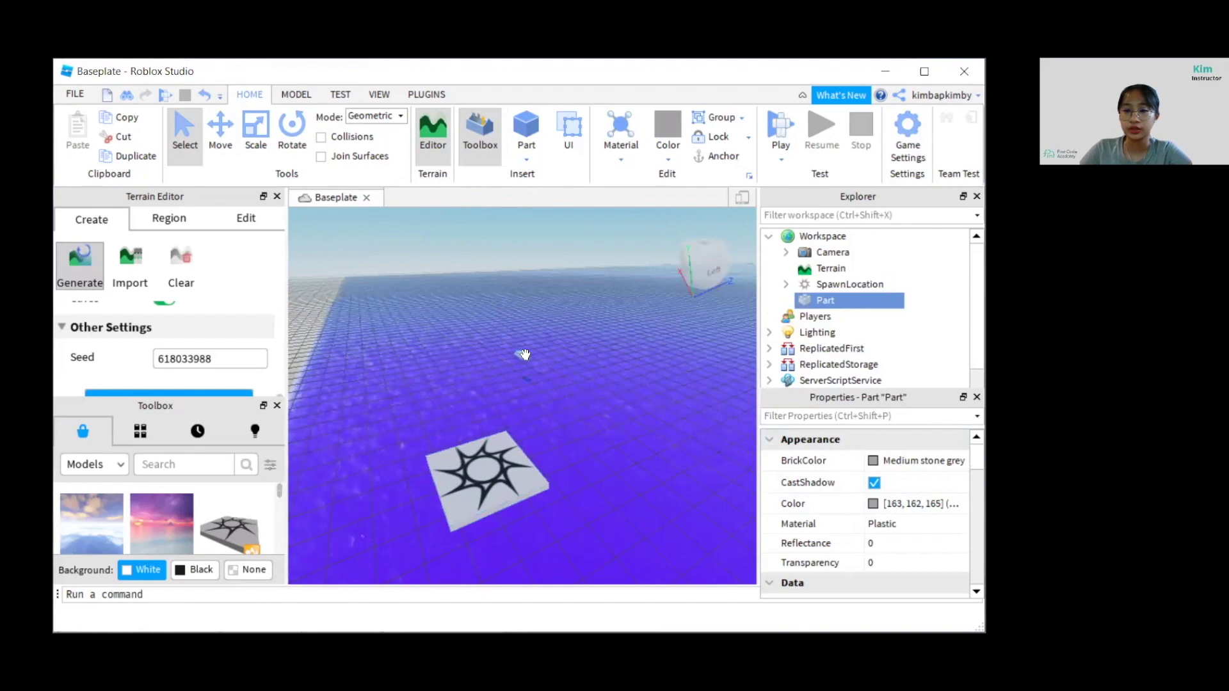
{"action": "left_click", "coordinate": [220, 135]}
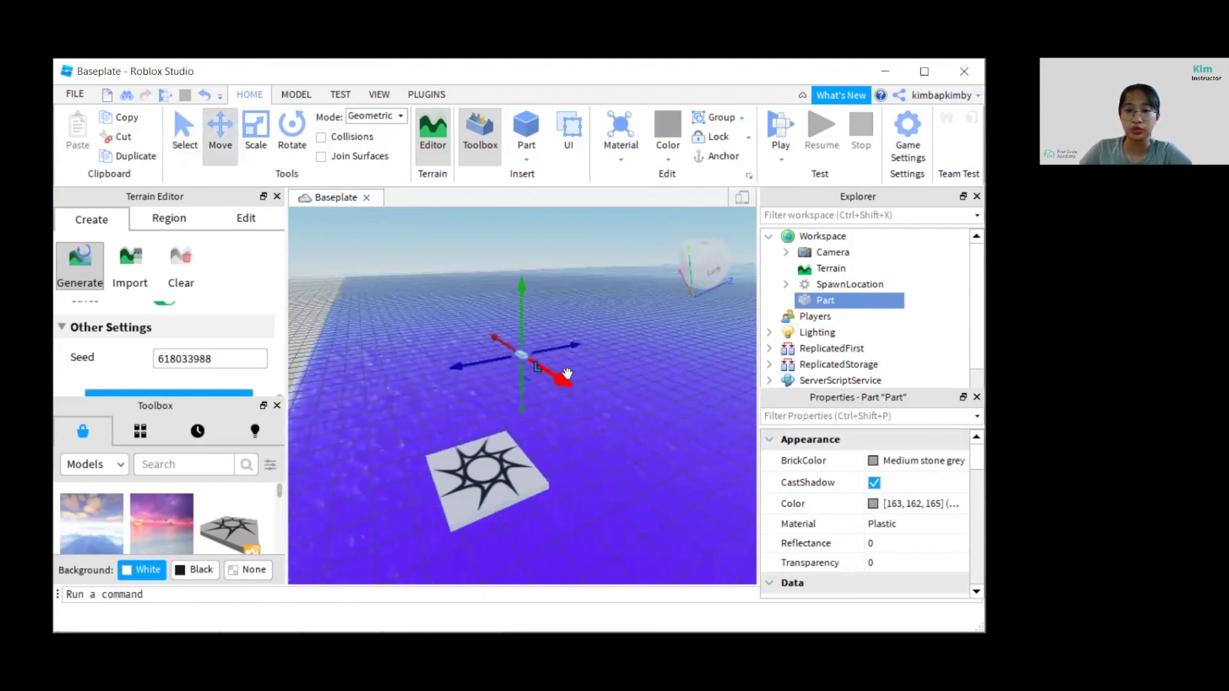
{"action": "left_click_drag", "start_coordinate": [574, 404], "coordinate": [670, 497]}
{"action": "right_click_drag", "start_coordinate": [379, 387], "coordinate": [396, 385]}
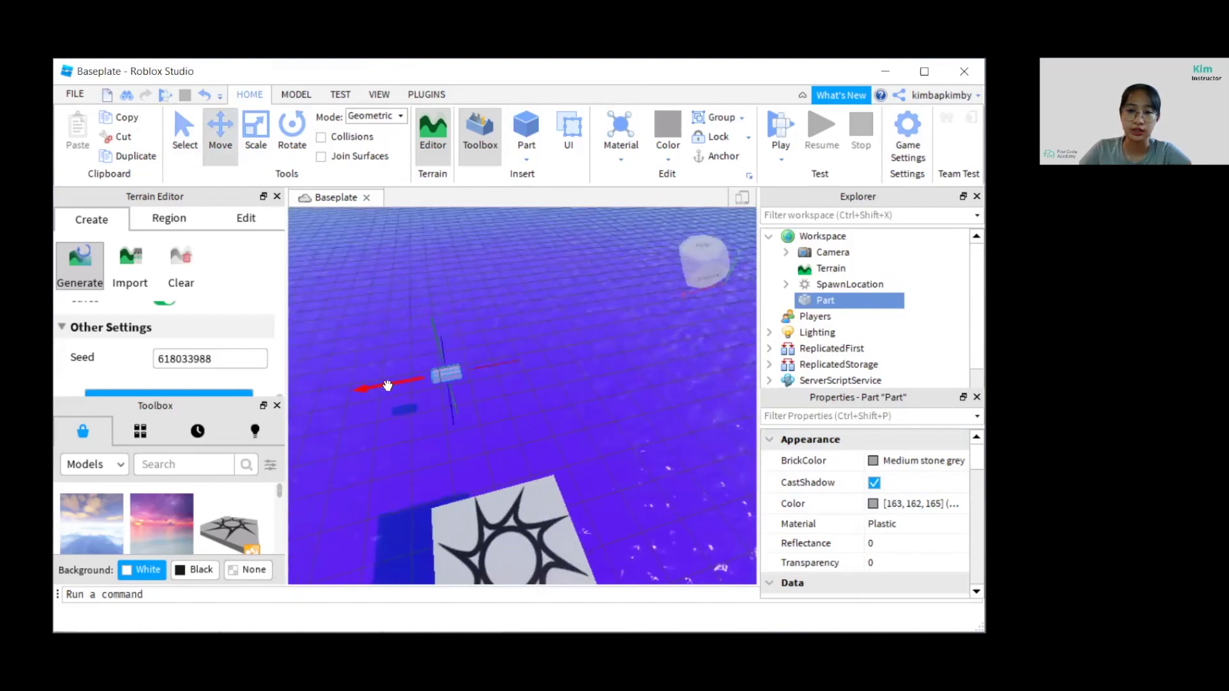
{"action": "left_click_drag", "start_coordinate": [454, 391], "coordinate": [454, 452]}
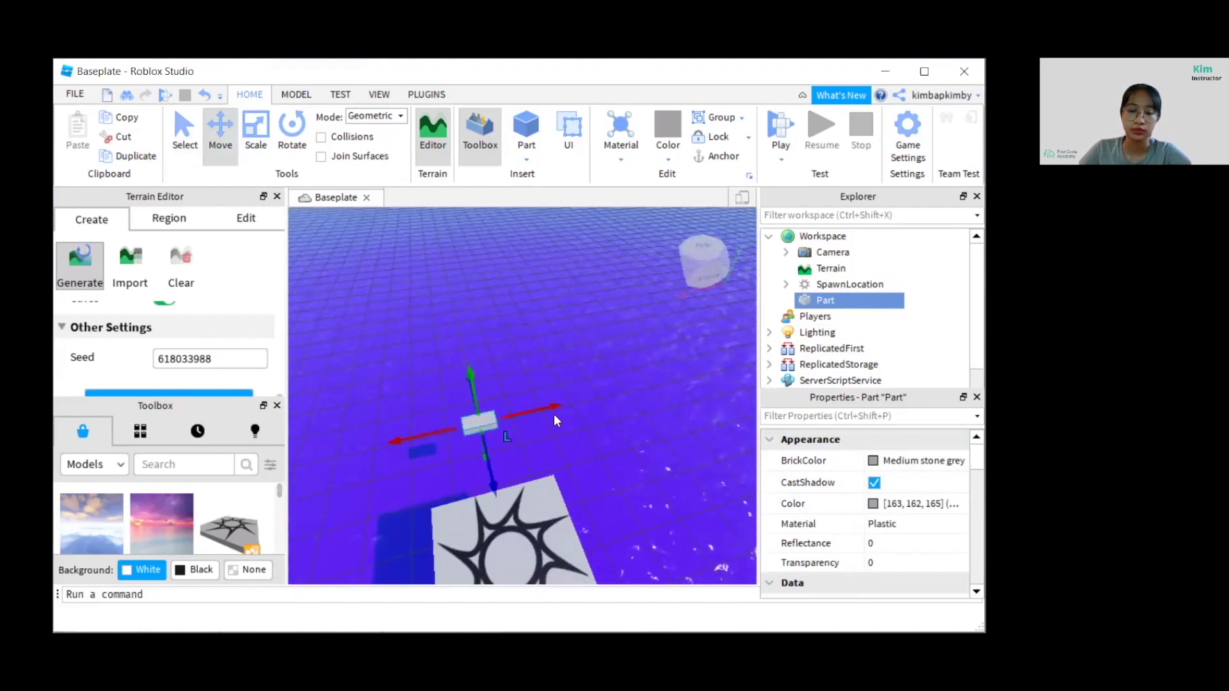
{"action": "right_click_drag", "start_coordinate": [484, 451], "coordinate": [525, 454]}
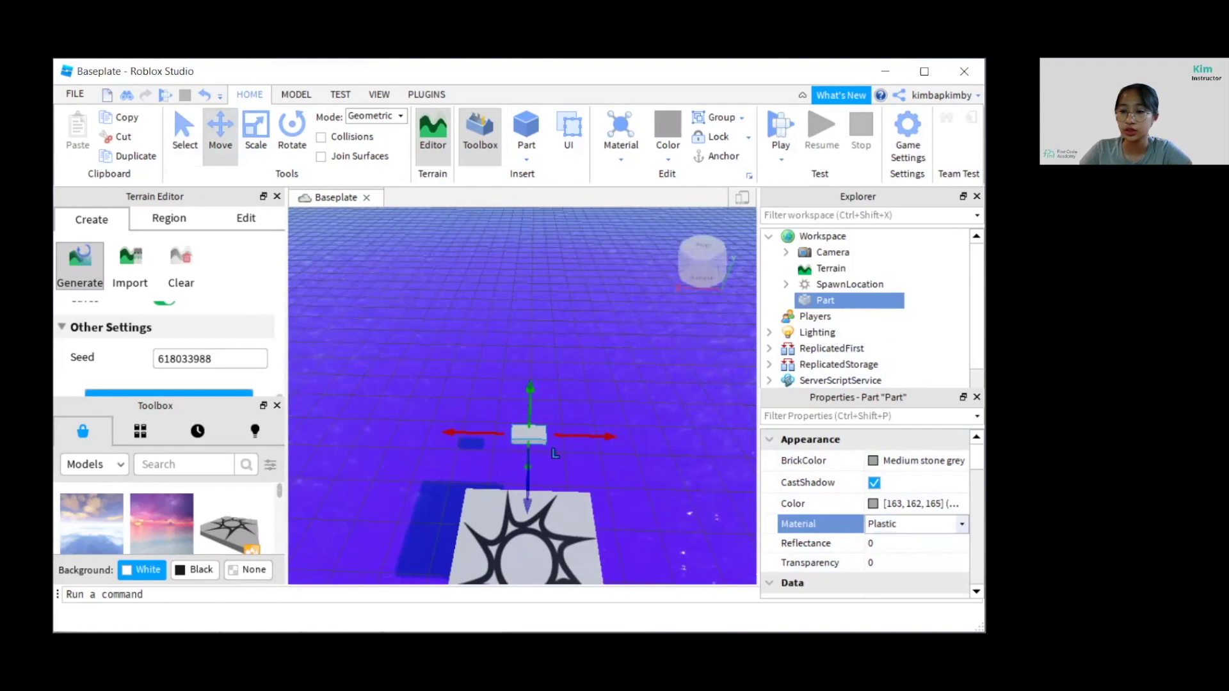
Set the block part's material to Wood and its BrickColor to CGA brown.
{"action": "left_click", "coordinate": [916, 523]}
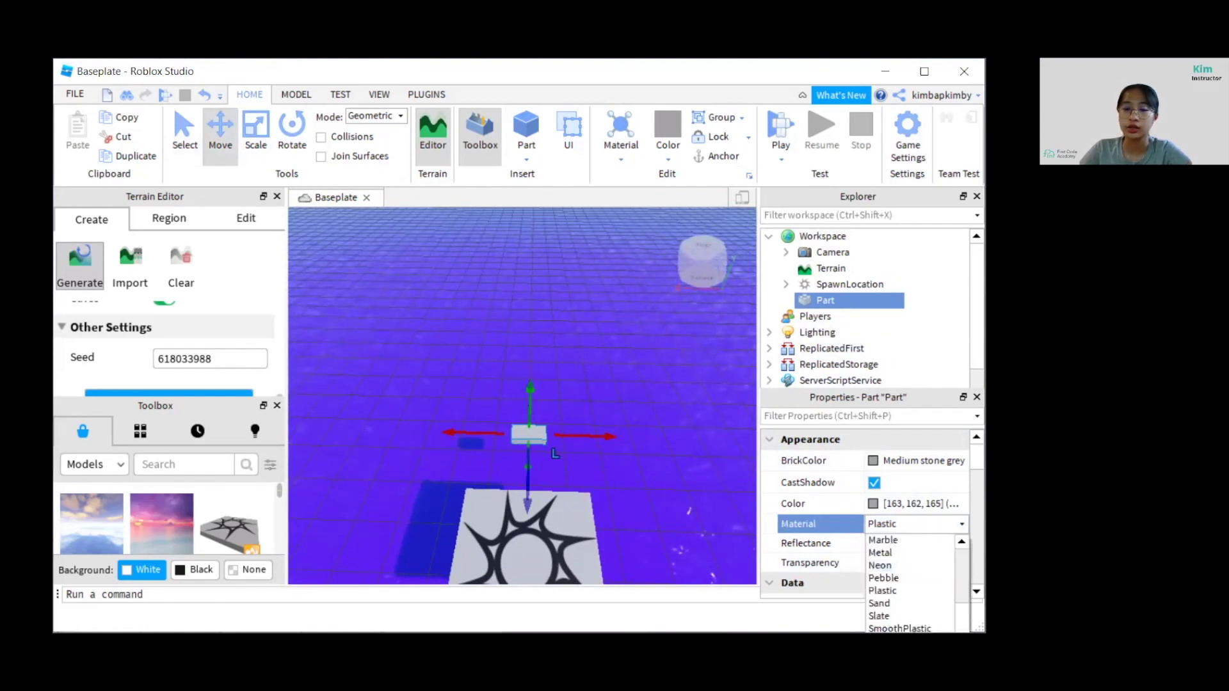
{"action": "left_click", "coordinate": [896, 641]}
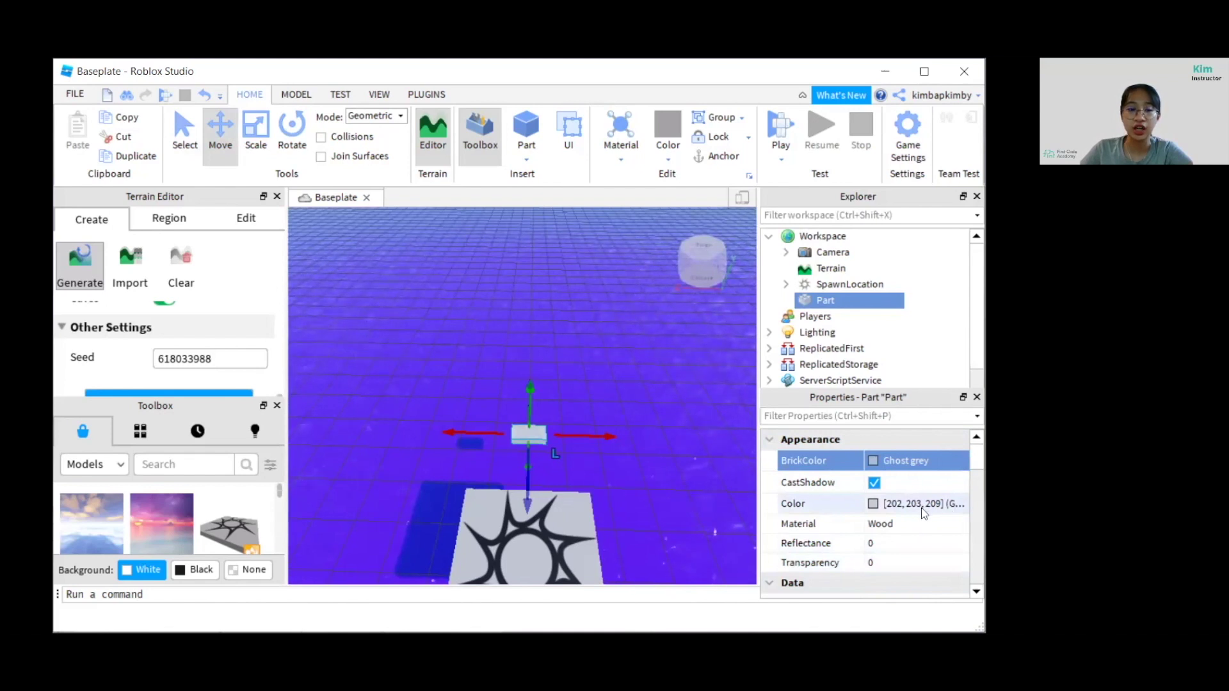
{"action": "left_click", "coordinate": [872, 460]}
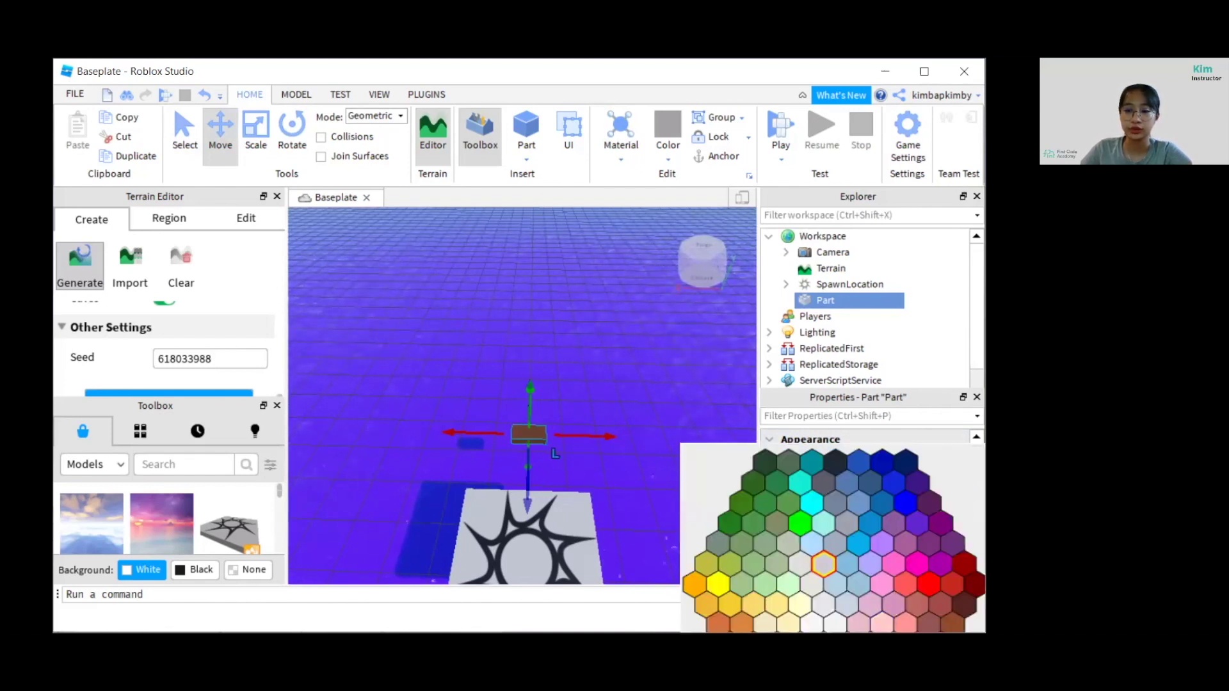
{"action": "left_click", "coordinate": [730, 642]}
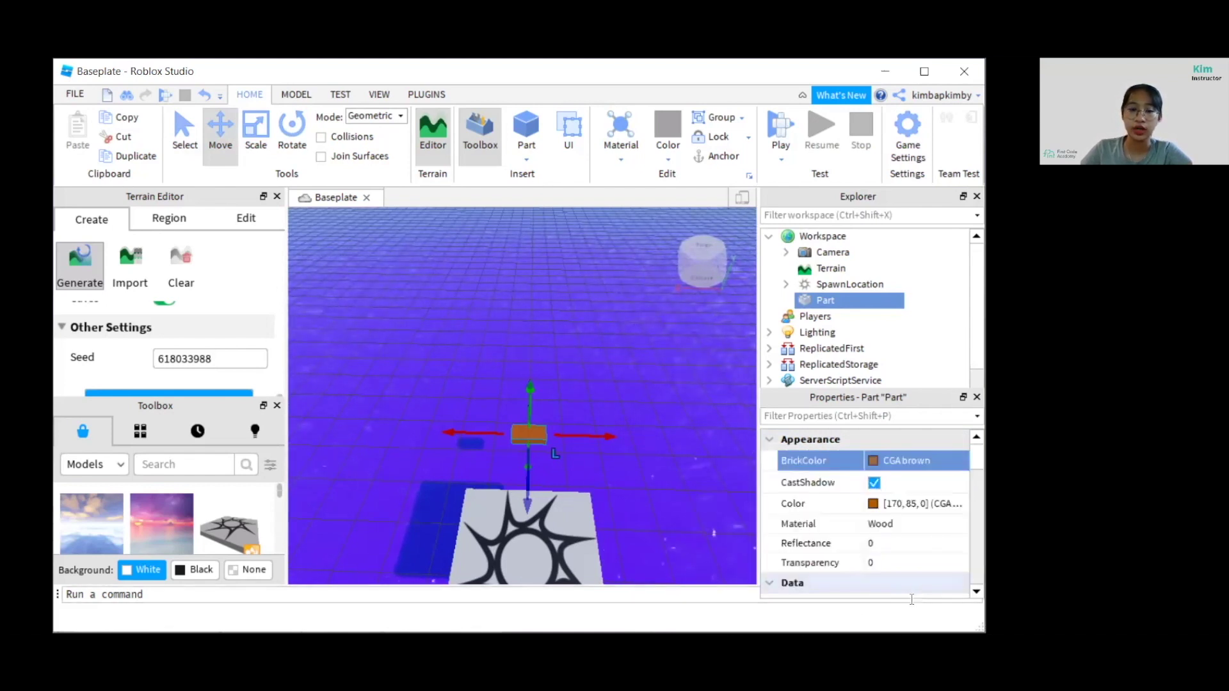
Resize the brown wooden part to 6, 1, 50 to form a long plank.
{"action": "scroll", "coordinate": [895, 537], "scroll_direction": "down", "scroll_amount": 3}
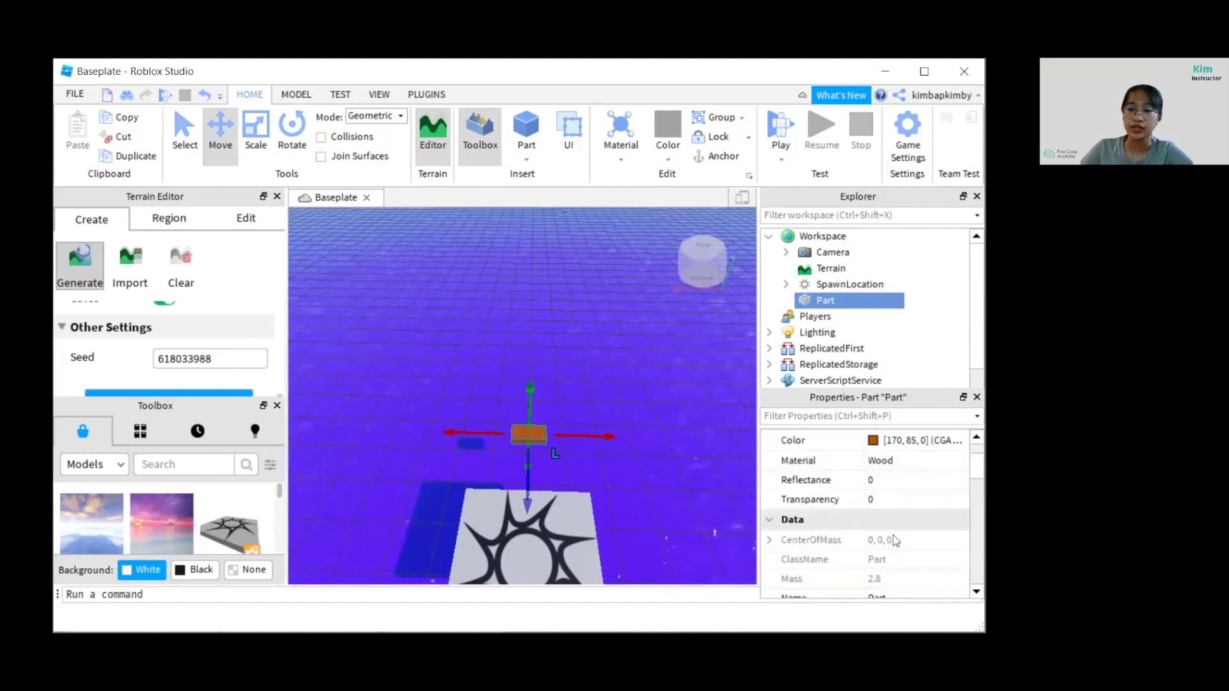
{"action": "scroll", "coordinate": [893, 535], "scroll_direction": "down", "scroll_amount": 10}
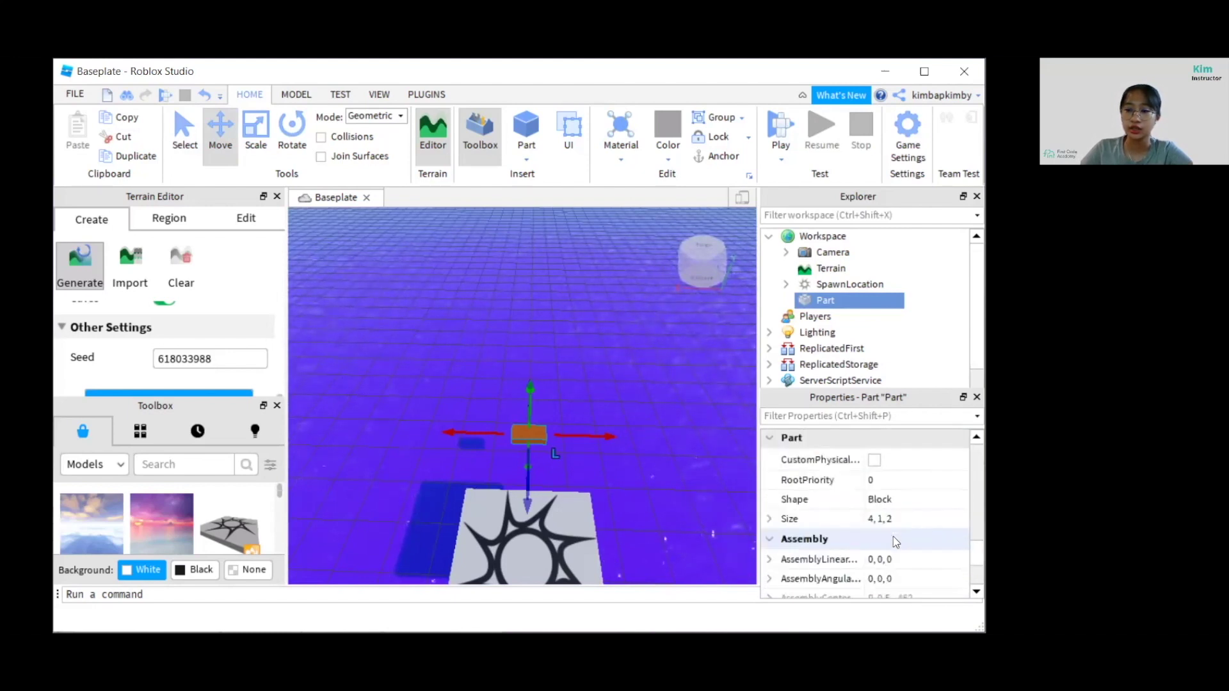
{"action": "scroll", "coordinate": [855, 530], "scroll_direction": "up", "scroll_amount": 3}
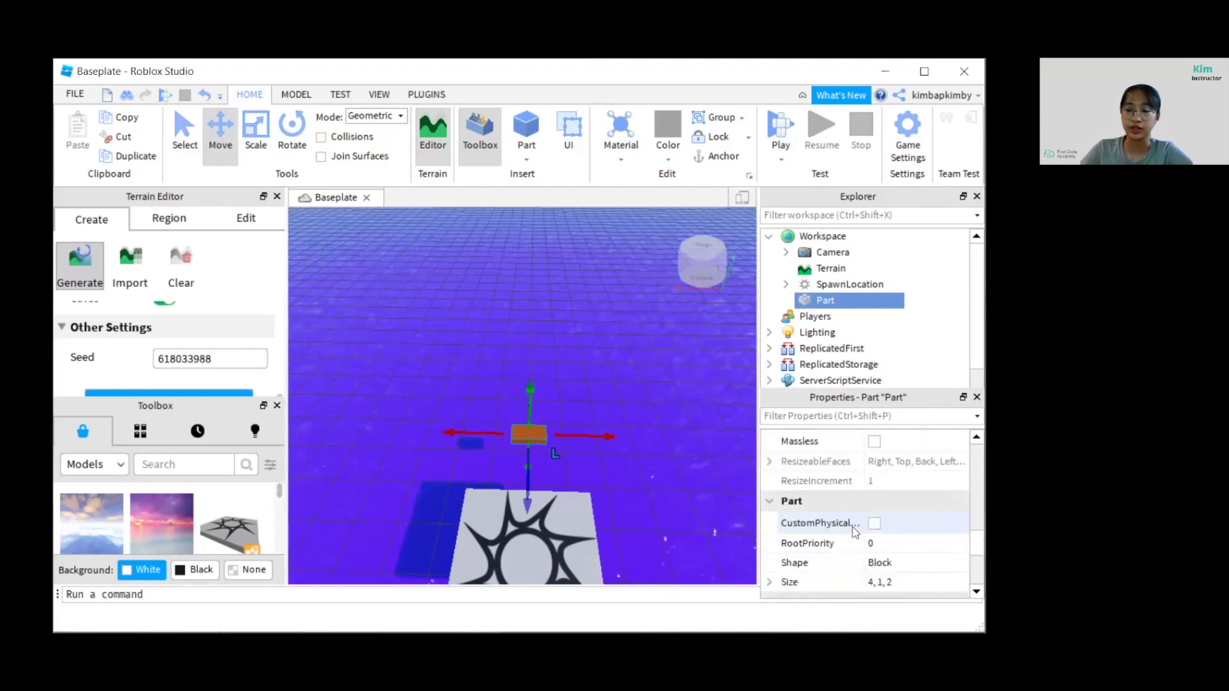
{"action": "scroll", "coordinate": [857, 534], "scroll_direction": "down", "scroll_amount": 3}
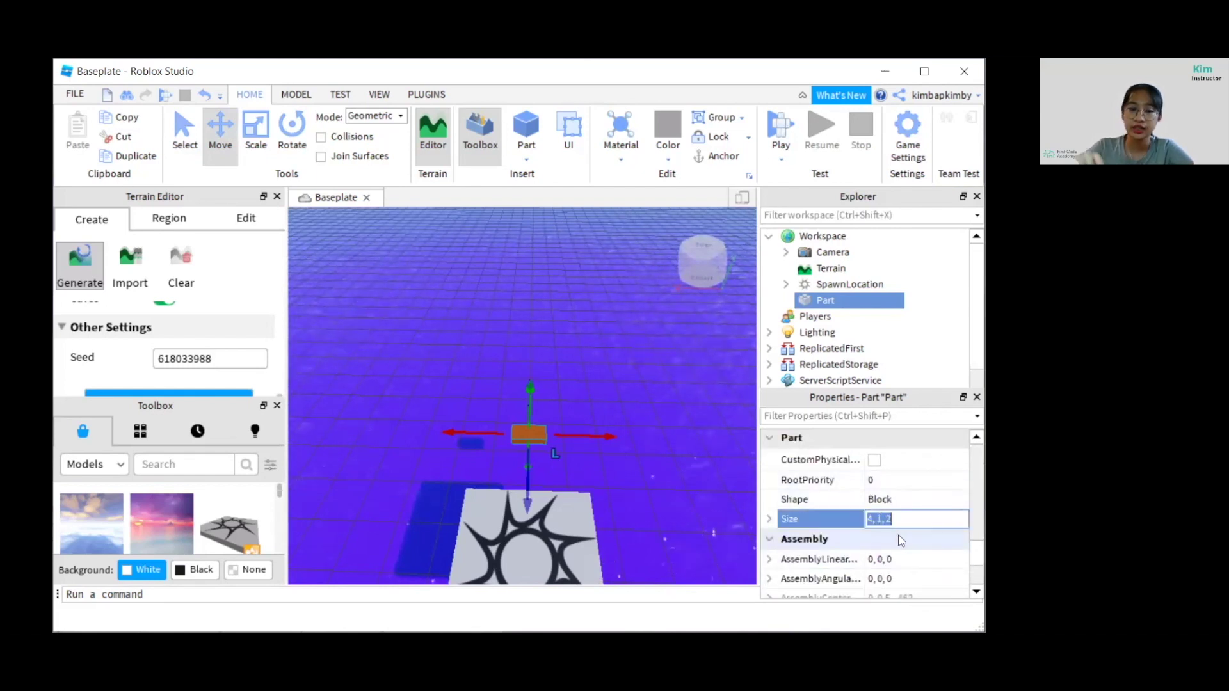
{"action": "type", "text": "6"}
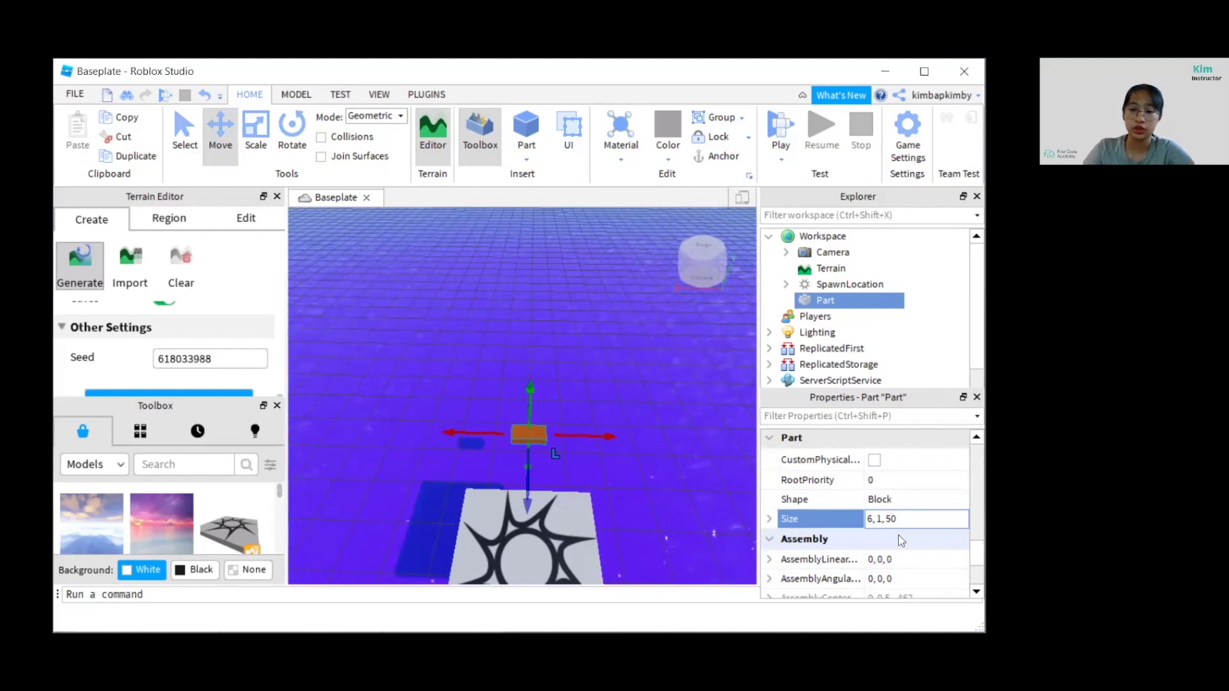
{"action": "left_click", "coordinate": [899, 561]}
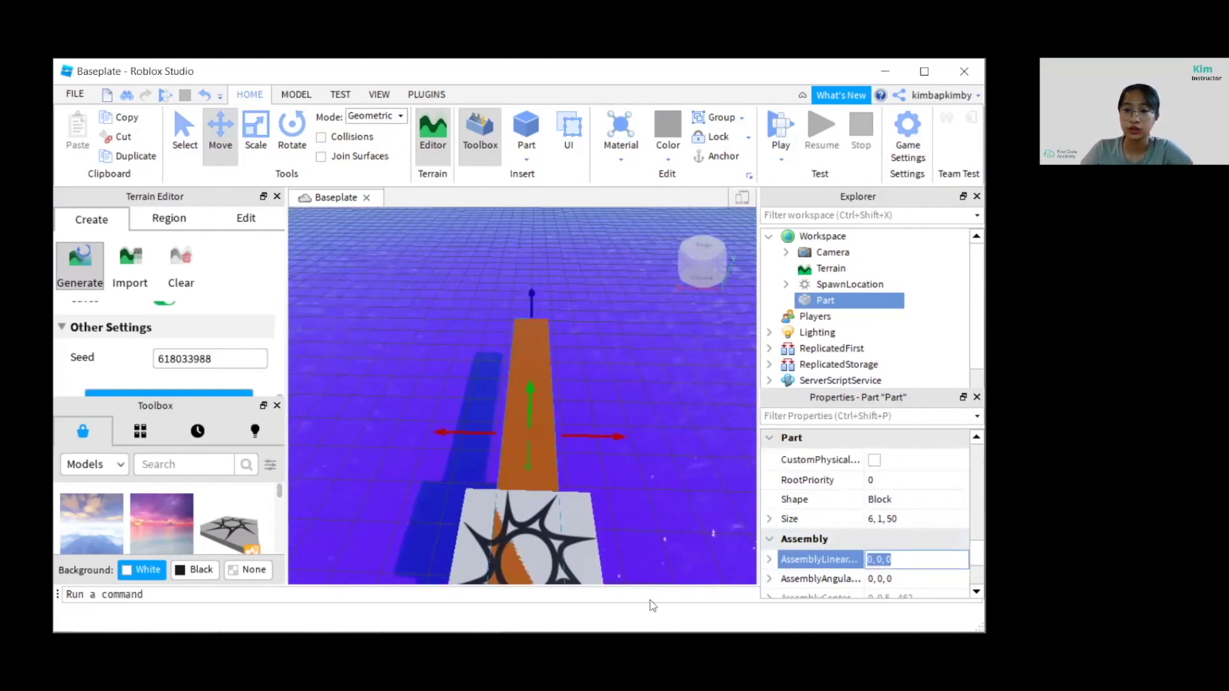
Move the plank forward until it clears the SpawnLocation with a small gap, and anchor it.
{"action": "right_click_drag", "start_coordinate": [652, 360], "coordinate": [651, 359]}
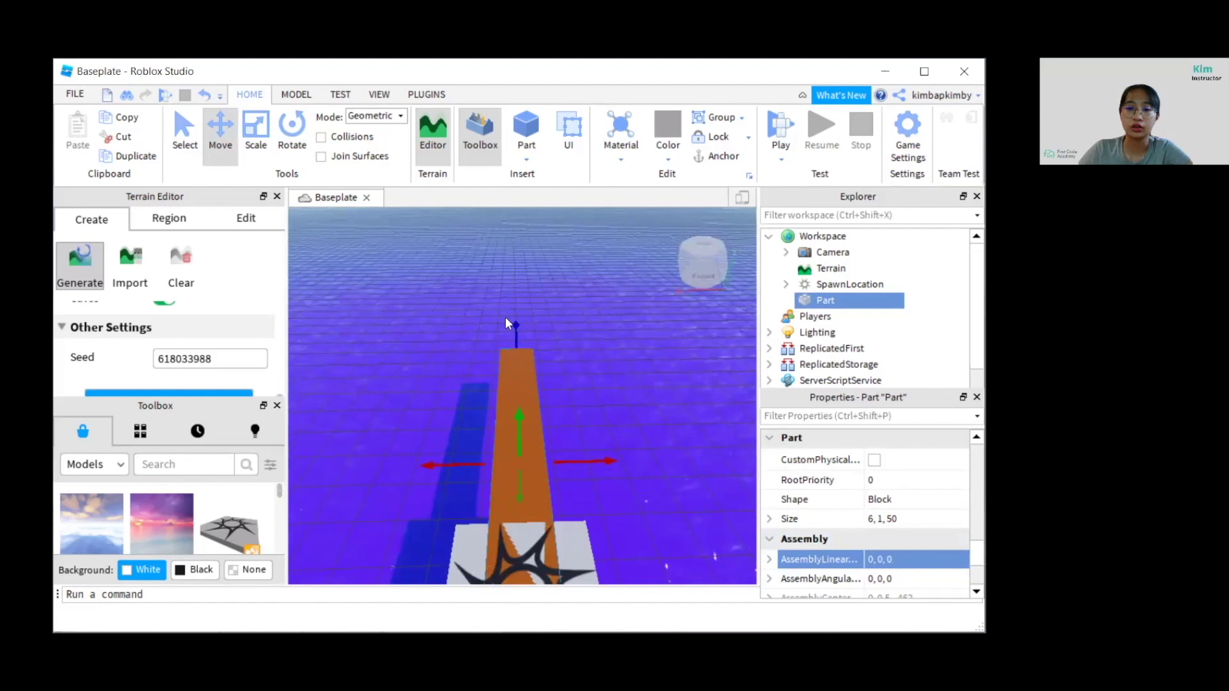
{"action": "left_click_drag", "start_coordinate": [515, 327], "coordinate": [522, 299]}
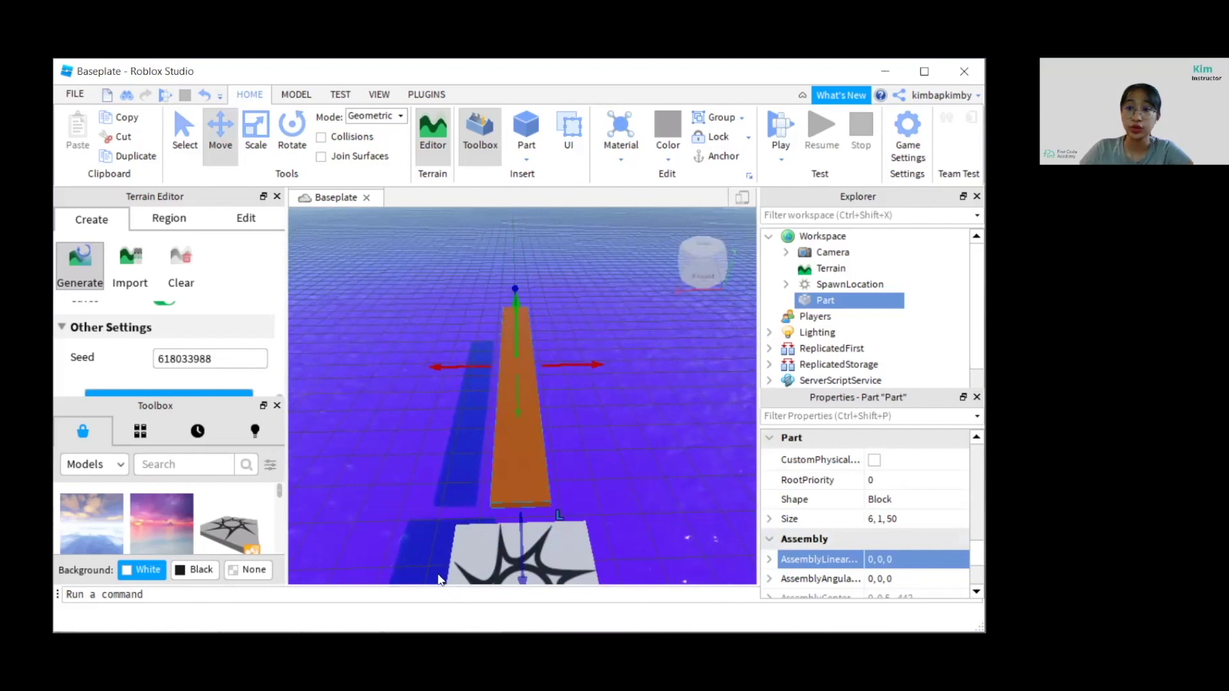
{"action": "left_click", "coordinate": [729, 161]}
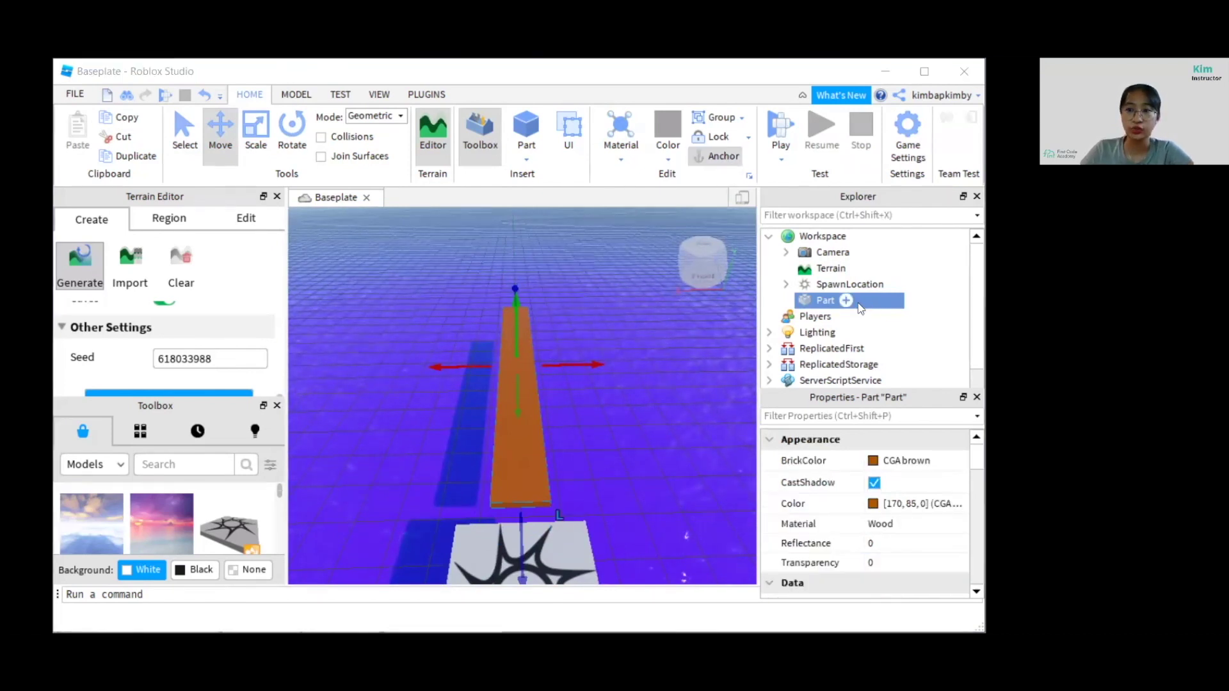
Rename the wooden plank part as Bridge and deselect it.
{"action": "right_click", "coordinate": [822, 303]}
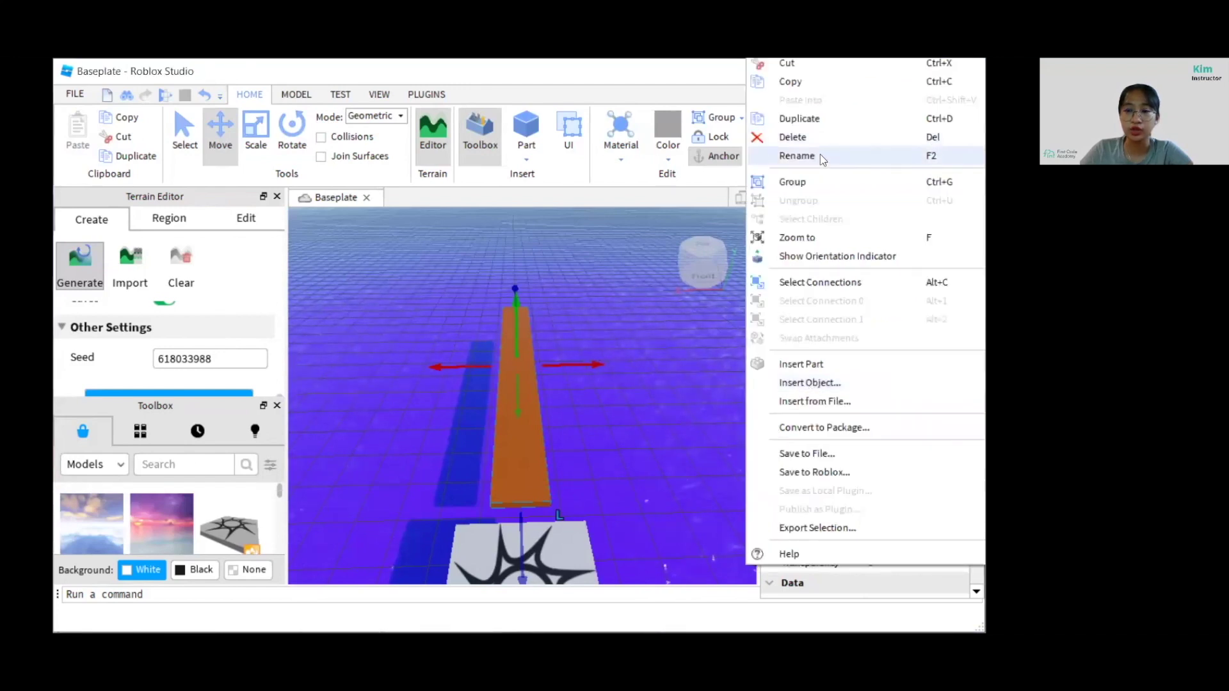
{"action": "left_click", "coordinate": [797, 155]}
{"action": "type", "text": "Bridge"}
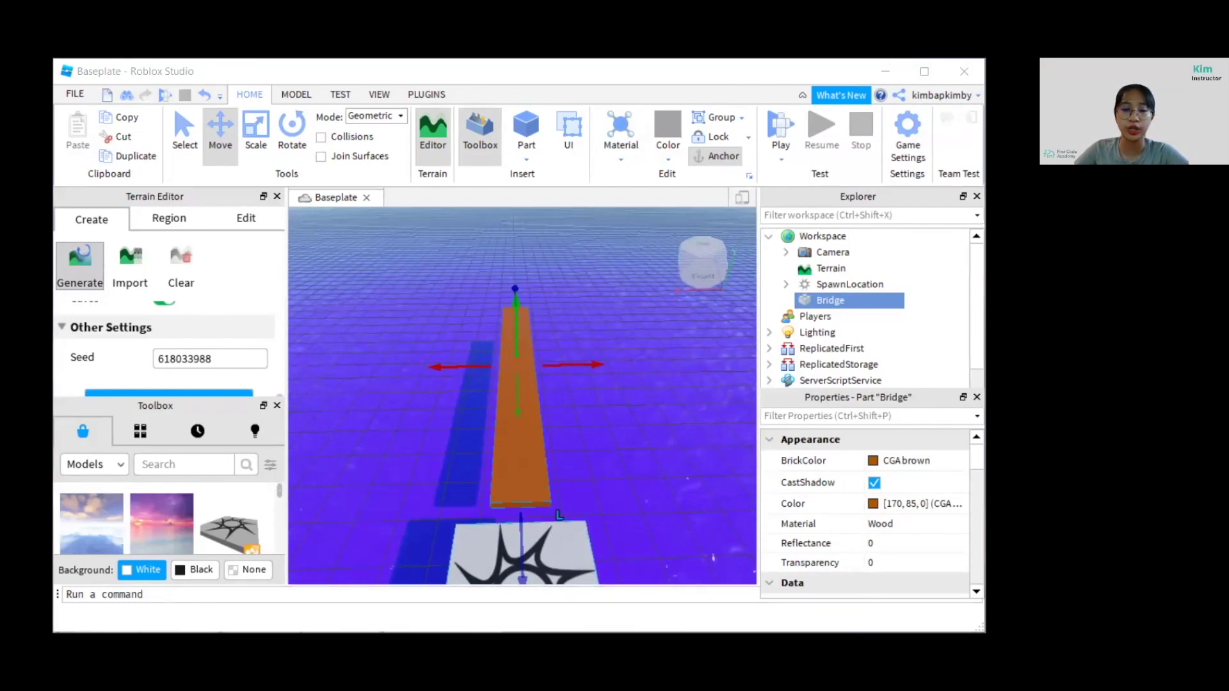
{"action": "left_click", "coordinate": [636, 459]}
Insert a sphere part and move it along the bridge to the end nearest the SpawnLocation.
{"action": "scroll", "coordinate": [509, 493], "scroll_direction": "up", "scroll_amount": 5}
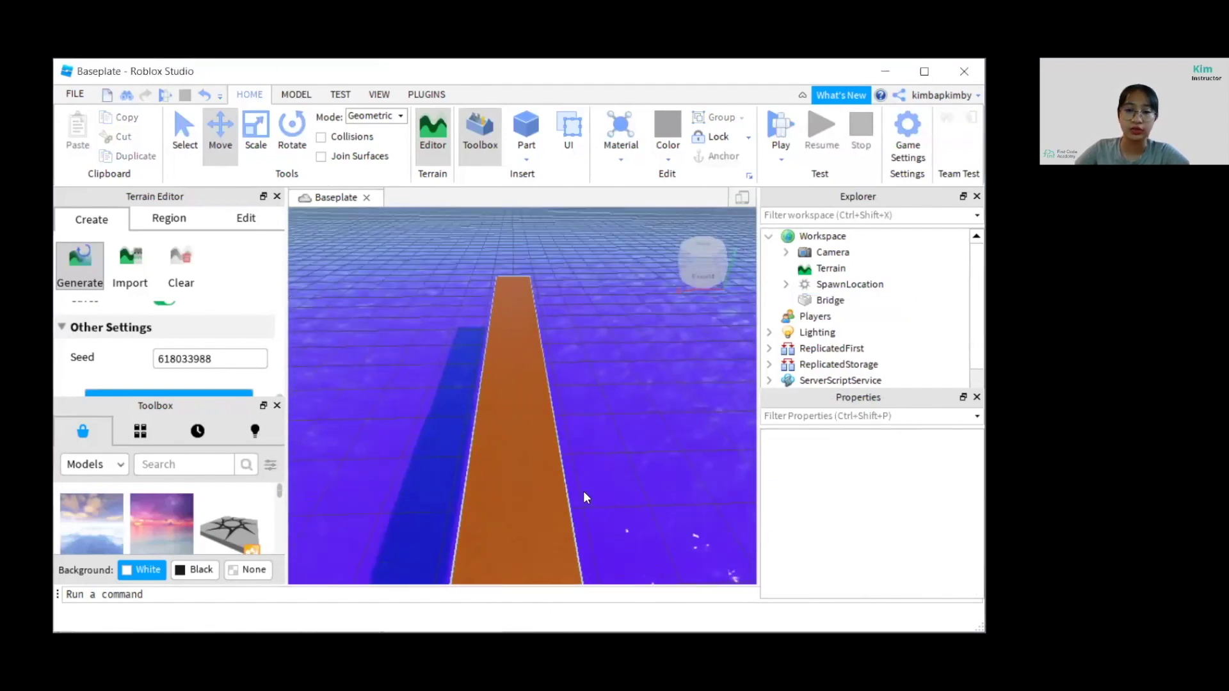
{"action": "scroll", "coordinate": [612, 503], "scroll_direction": "down", "scroll_amount": 5}
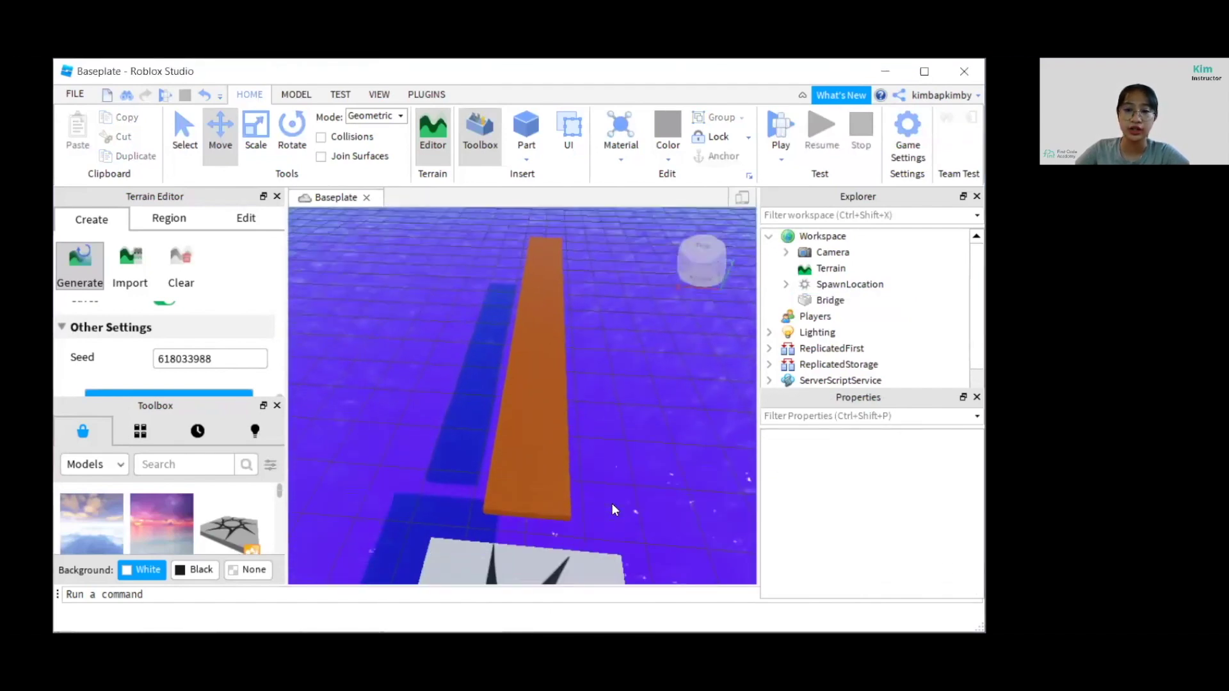
{"action": "right_click_drag", "start_coordinate": [613, 503], "coordinate": [602, 496]}
{"action": "left_click", "coordinate": [527, 159]}
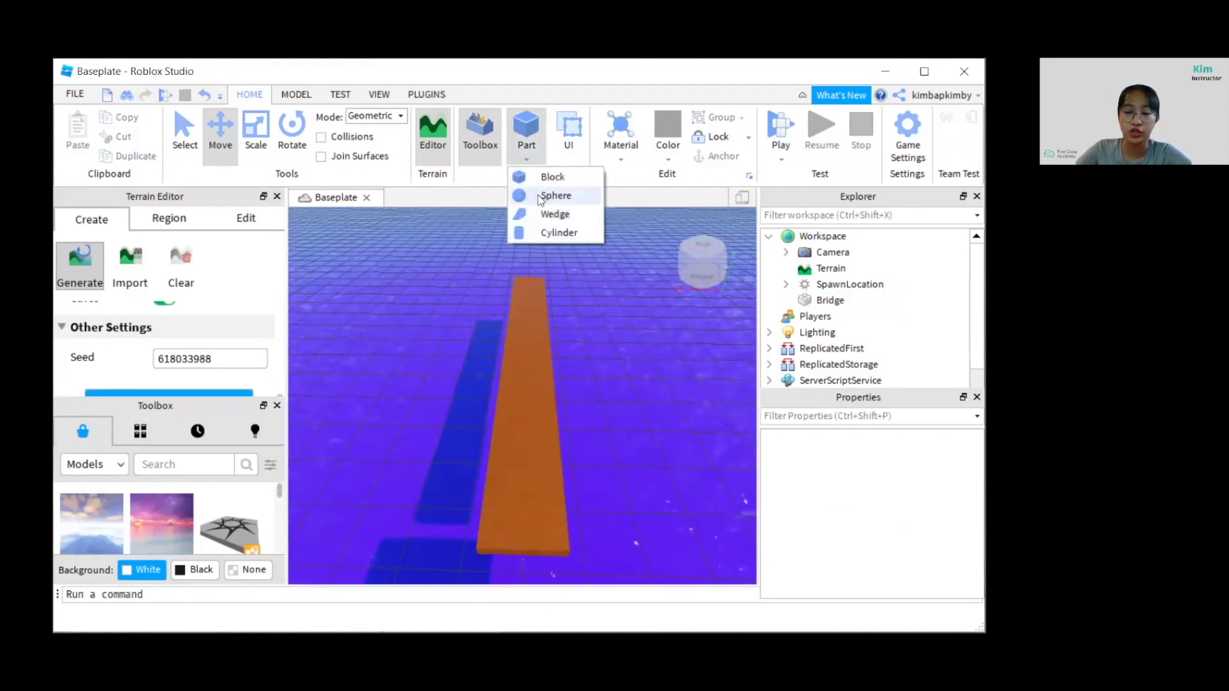
{"action": "left_click", "coordinate": [538, 195]}
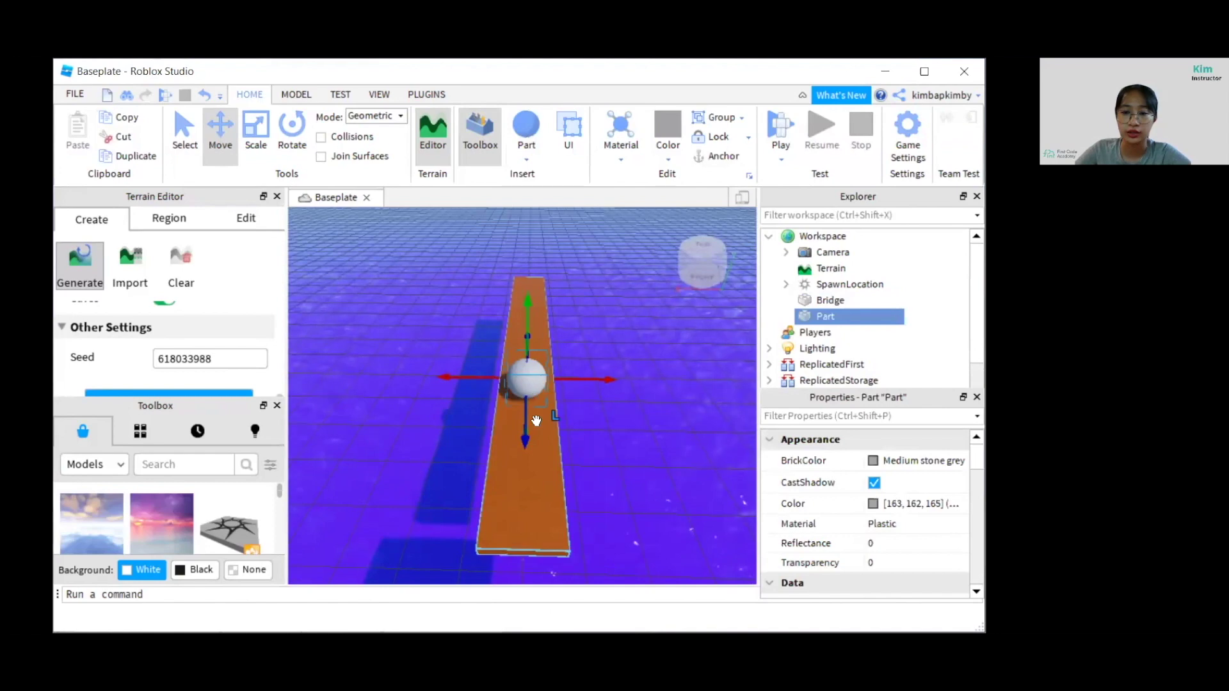
{"action": "left_click_drag", "start_coordinate": [527, 423], "coordinate": [525, 514]}
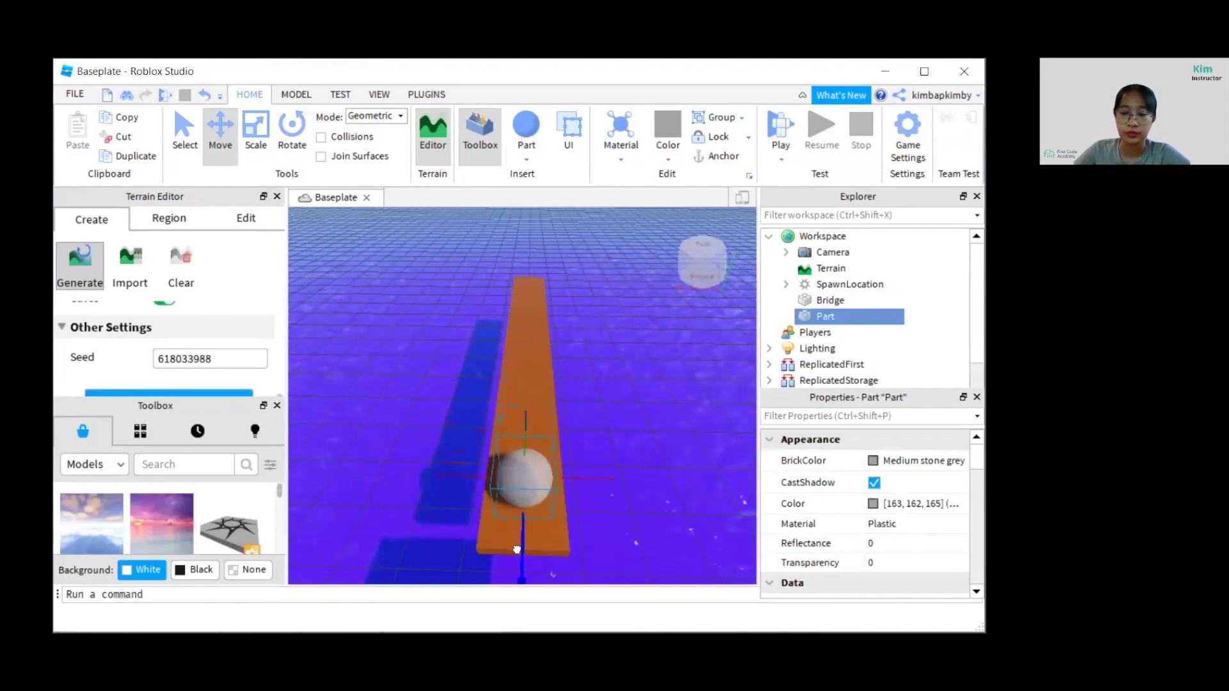
Lower the sphere so that it sits partly sunk into the bridge near the SpawnLocation.
{"action": "right_click_drag", "start_coordinate": [594, 525], "coordinate": [620, 512]}
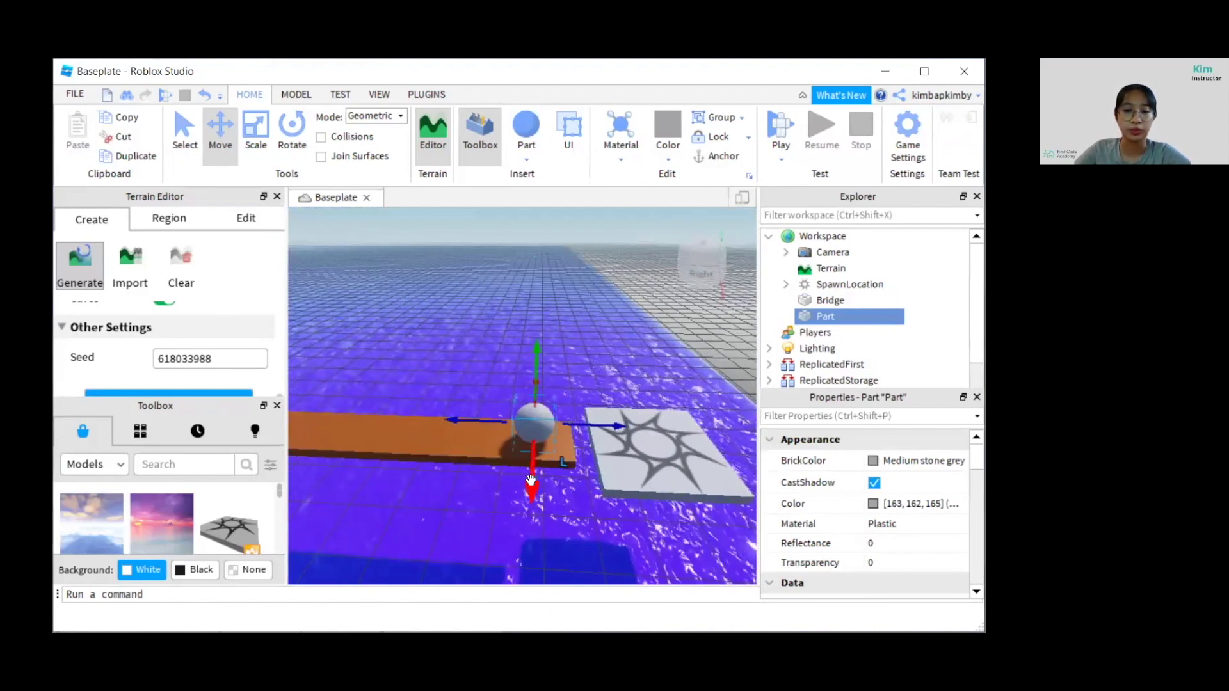
{"action": "mouse_move", "coordinate": [534, 475]}
{"action": "left_mouse_down"}
{"action": "mouse_move", "coordinate": [536, 490]}
{"action": "mouse_move", "coordinate": [538, 474]}
{"action": "left_mouse_up"}
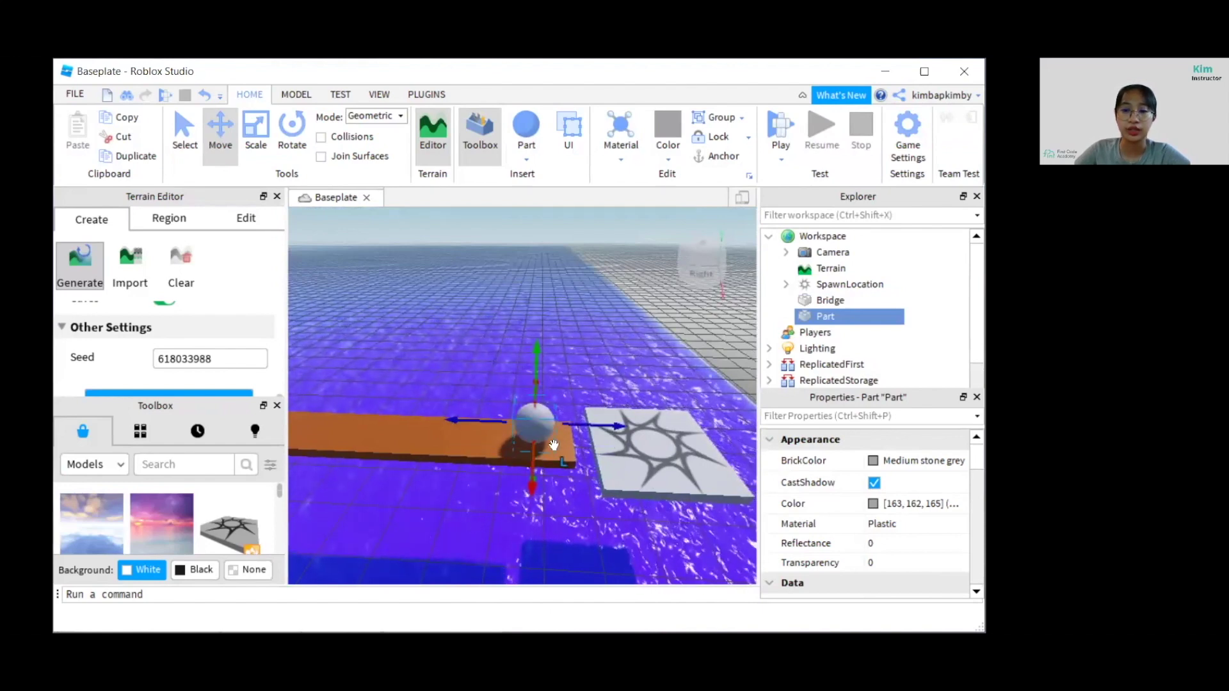
{"action": "left_click_drag", "start_coordinate": [536, 358], "coordinate": [535, 373]}
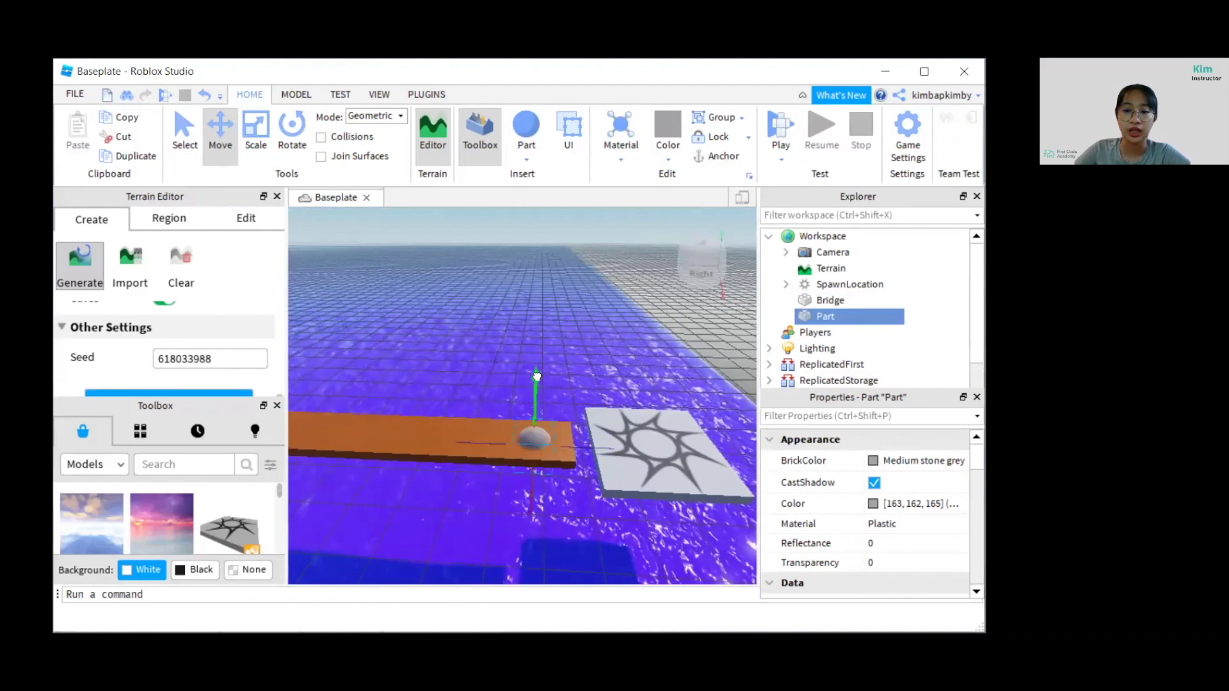
{"action": "scroll", "coordinate": [536, 549], "scroll_direction": "up", "scroll_amount": 2}
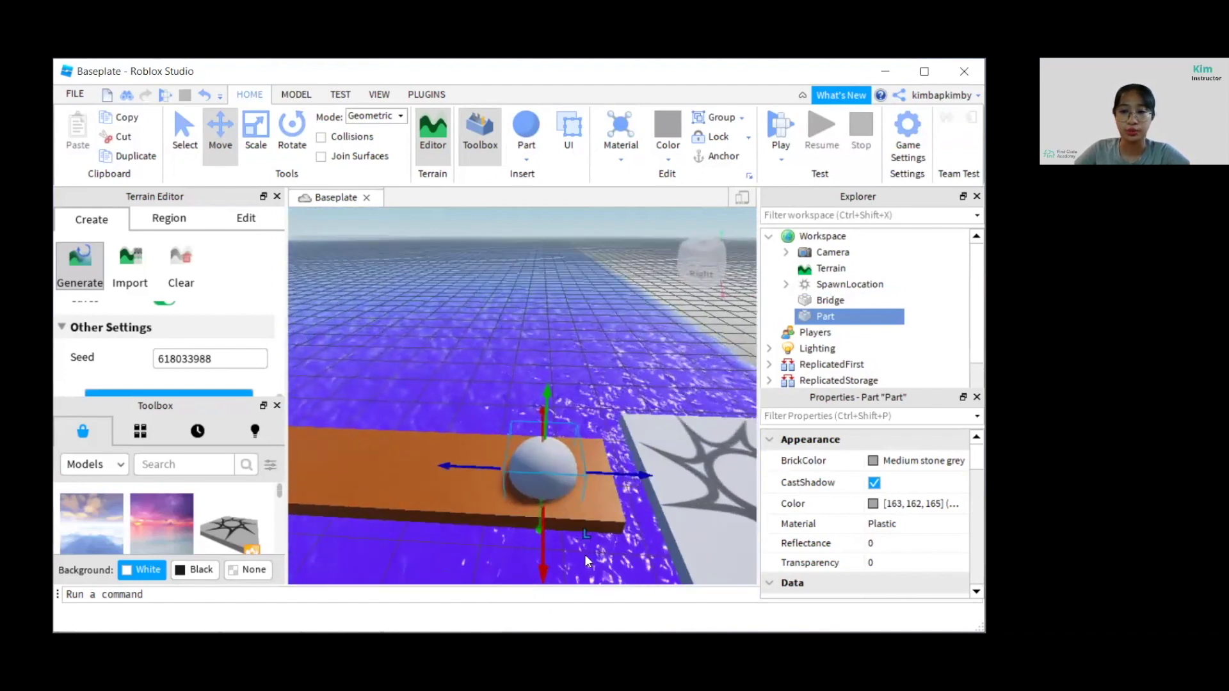
{"action": "right_click_drag", "start_coordinate": [585, 554], "coordinate": [585, 555]}
{"action": "right_click_drag", "start_coordinate": [537, 442], "coordinate": [539, 446]}
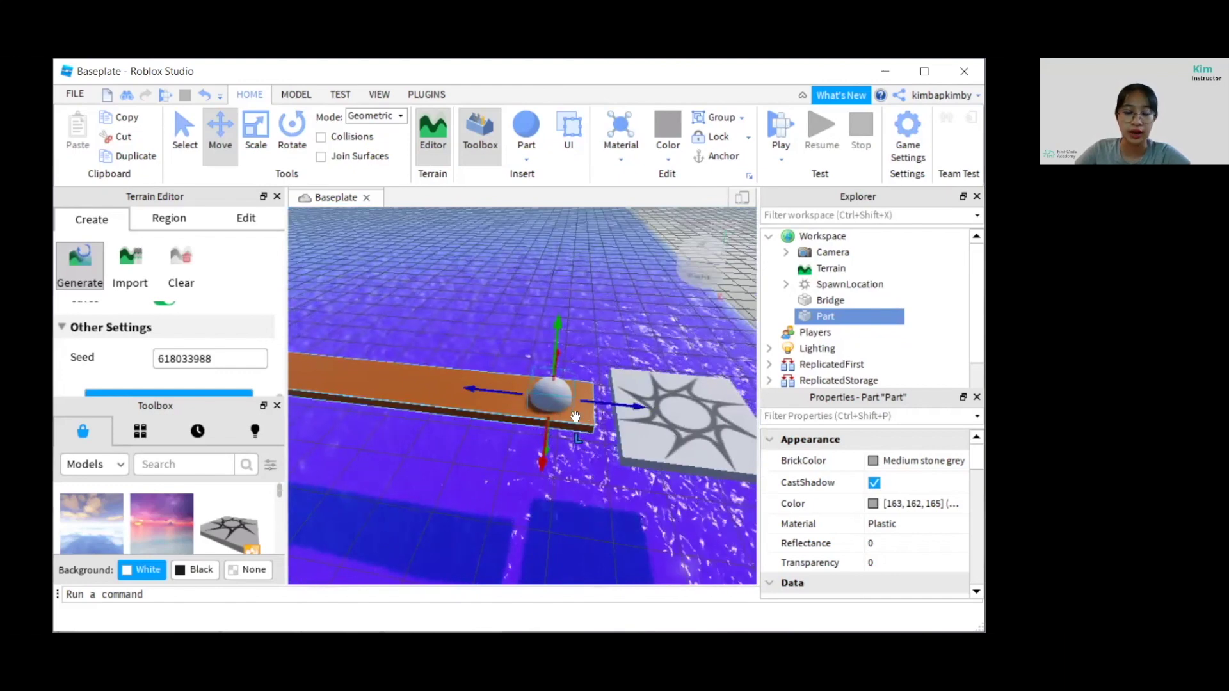
Duplicate the sphere four times and space the copies evenly along the bridge, away from the SpawnLocation.
{"action": "right_click", "coordinate": [549, 393]}
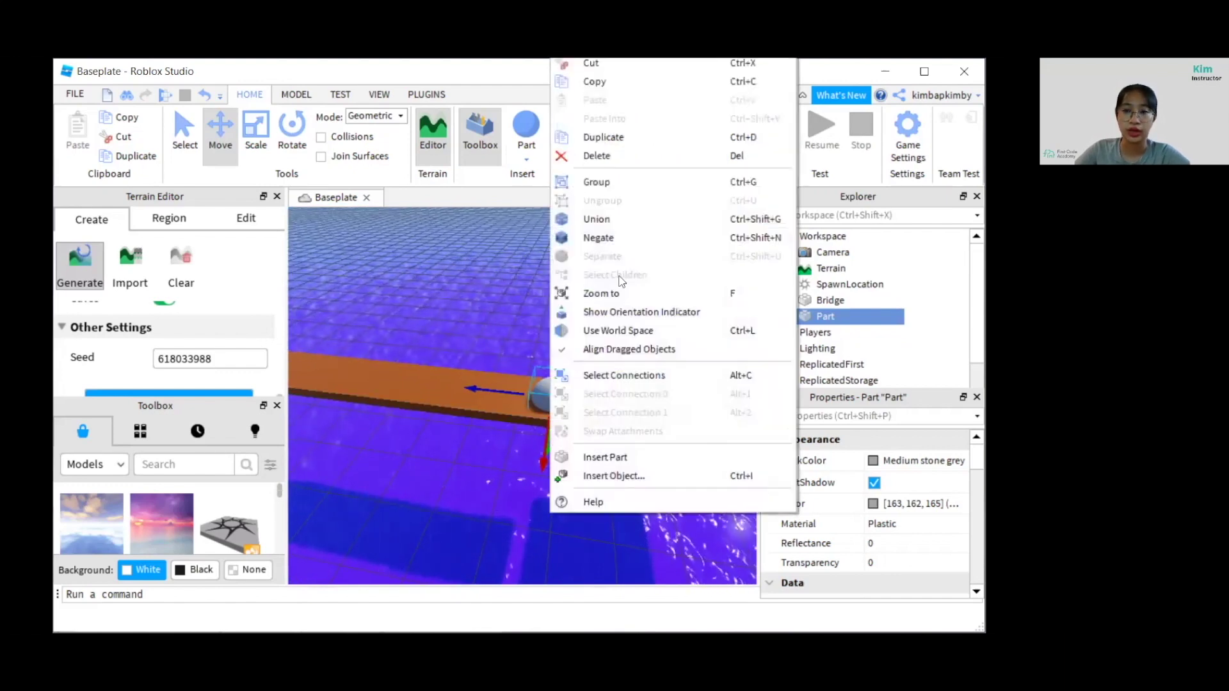
{"action": "left_click", "coordinate": [605, 147]}
{"action": "left_click_drag", "start_coordinate": [487, 390], "coordinate": [395, 398]}
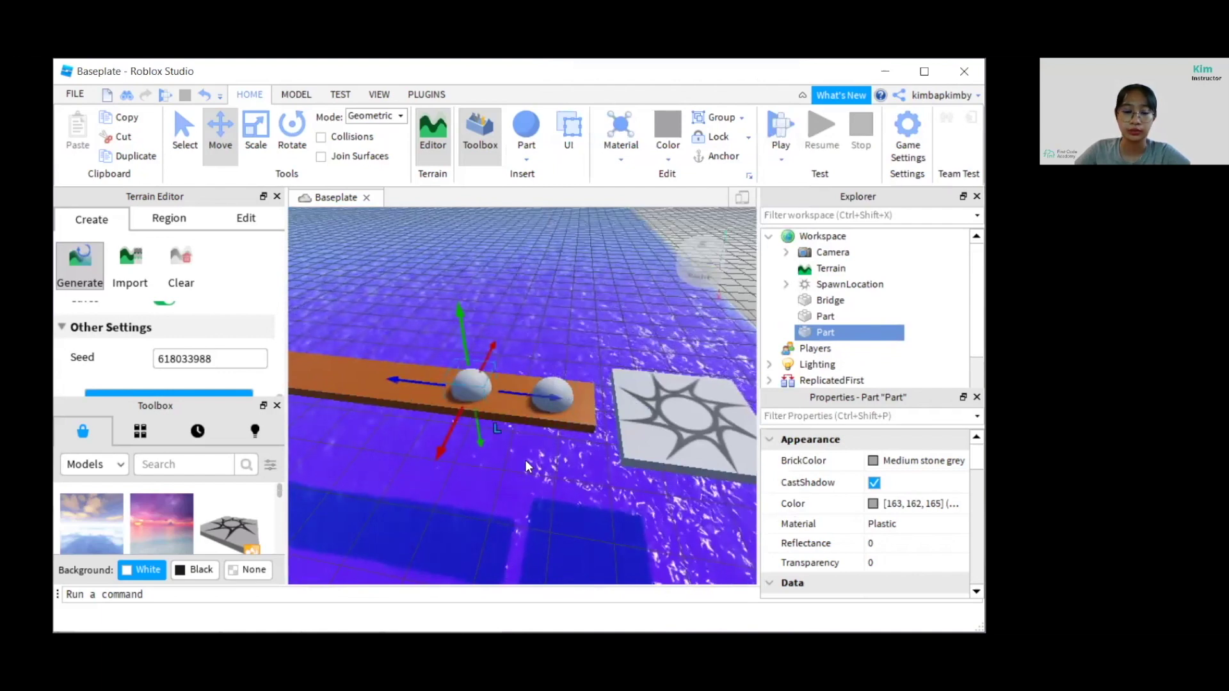
{"action": "key", "text": "a"}
{"action": "right_click", "coordinate": [635, 381]}
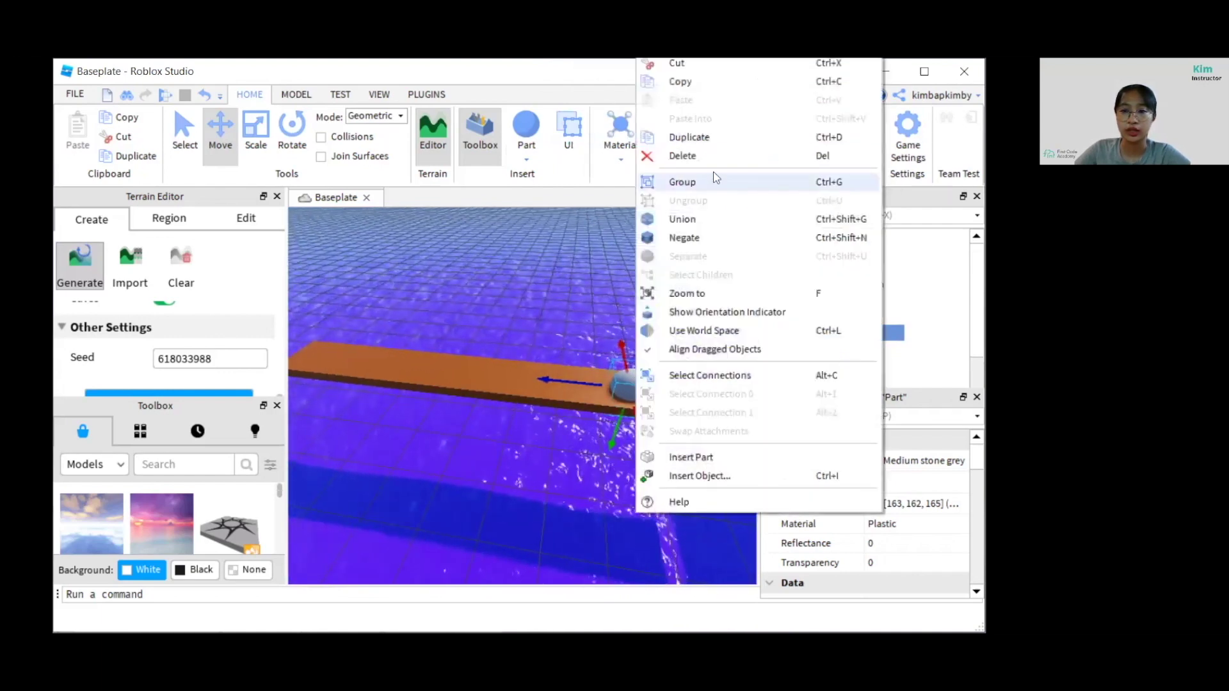
{"action": "left_click_drag", "start_coordinate": [589, 389], "coordinate": [502, 384]}
{"action": "right_click", "coordinate": [535, 370]}
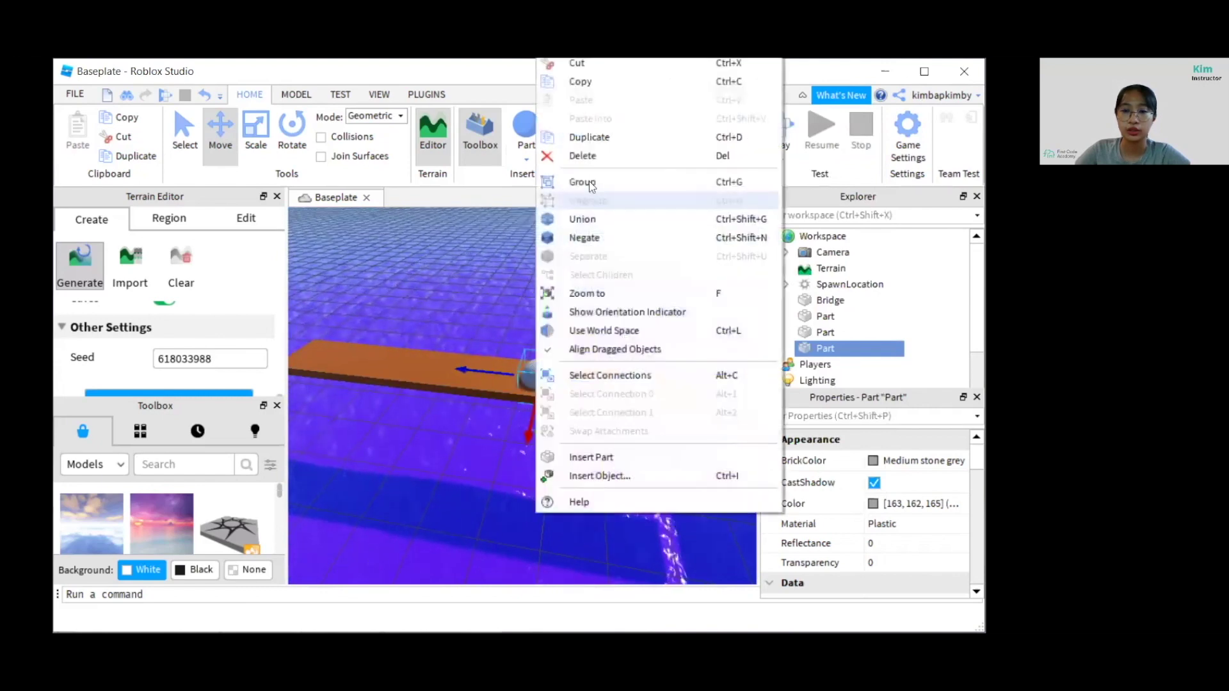
{"action": "left_click", "coordinate": [591, 137]}
{"action": "left_click_drag", "start_coordinate": [491, 372], "coordinate": [406, 373]}
{"action": "right_click", "coordinate": [447, 371]}
{"action": "left_click", "coordinate": [530, 140]}
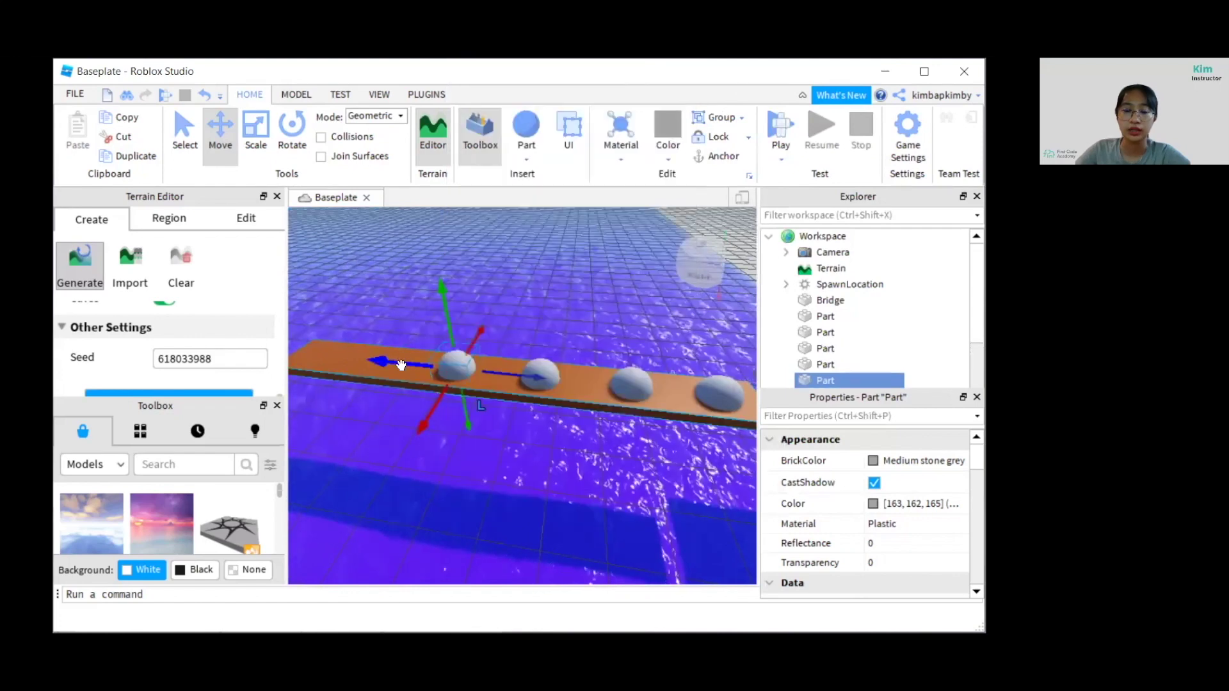
{"action": "left_click_drag", "start_coordinate": [402, 365], "coordinate": [313, 357]}
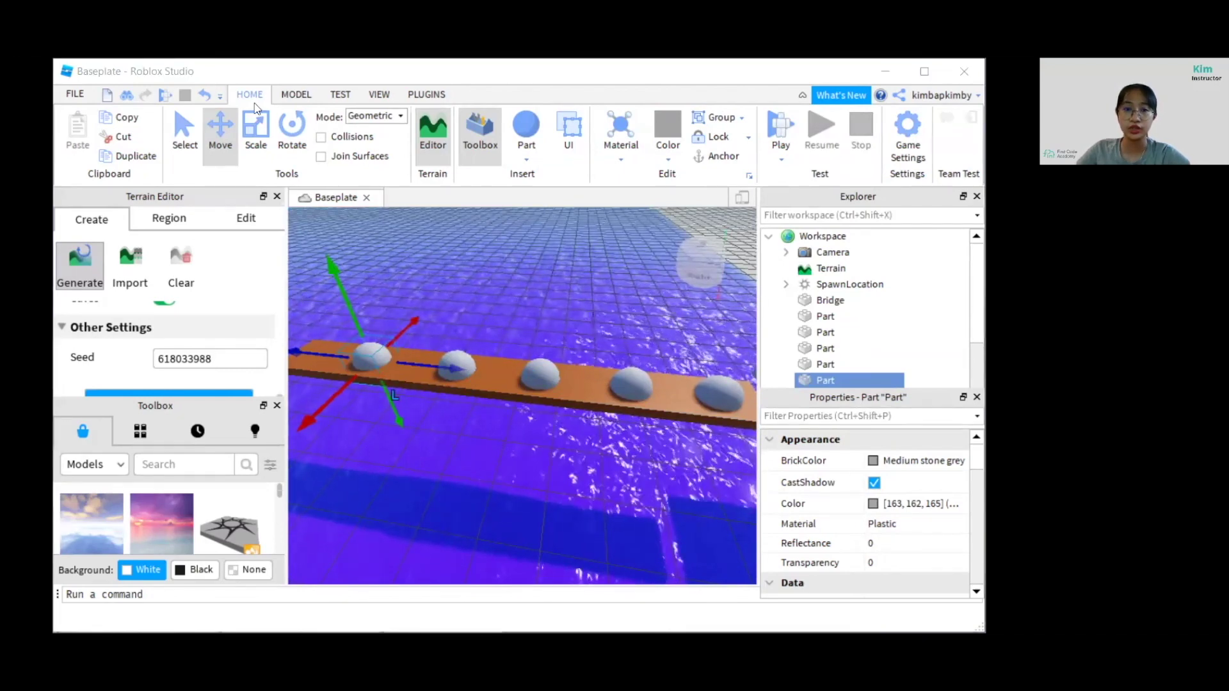
Select all five sphere parts on the bridge and negate them.
{"action": "left_click", "coordinate": [185, 135]}
{"action": "left_click", "coordinate": [826, 316]}
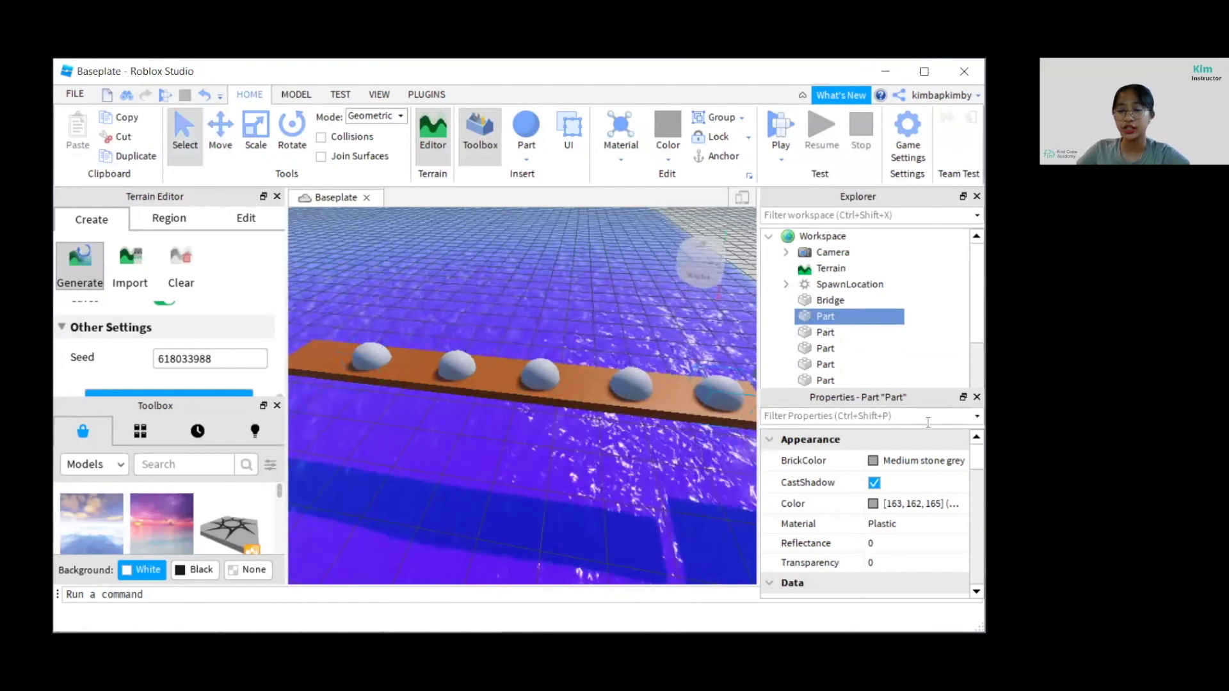
{"action": "mouse_move", "coordinate": [824, 320]}
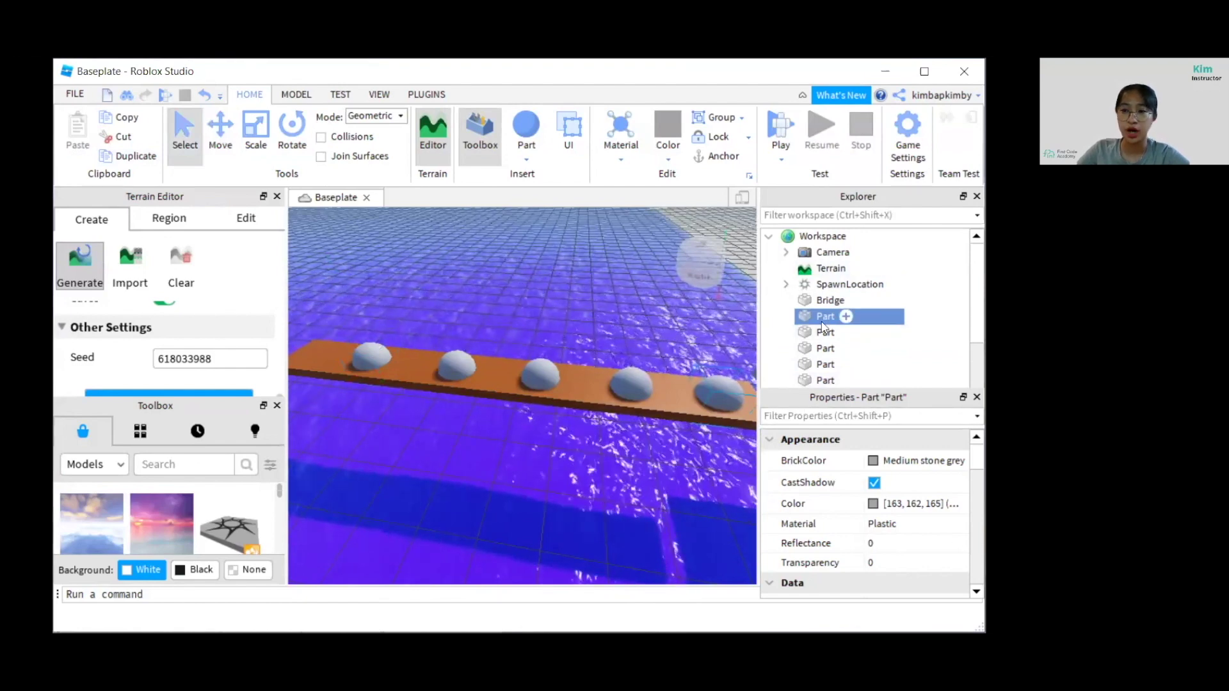
{"action": "left_click", "coordinate": [820, 379], "text": "shift"}
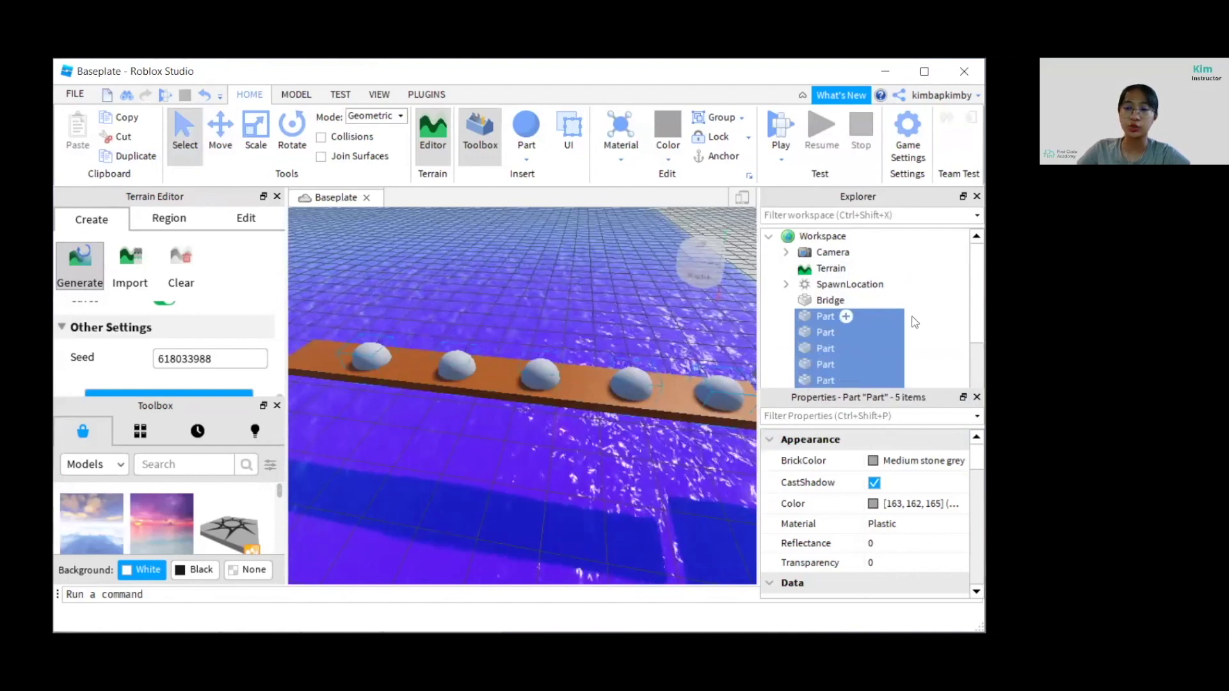
{"action": "scroll", "coordinate": [890, 330], "scroll_direction": "down", "scroll_amount": 1}
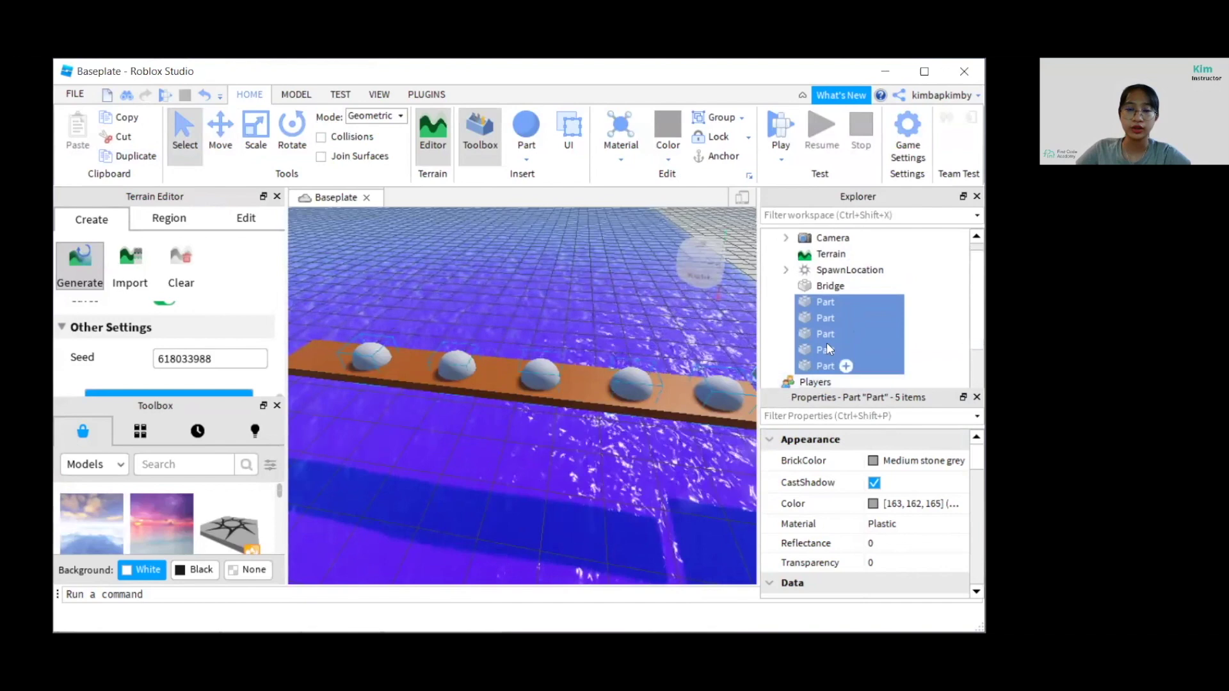
{"action": "left_click", "coordinate": [296, 94]}
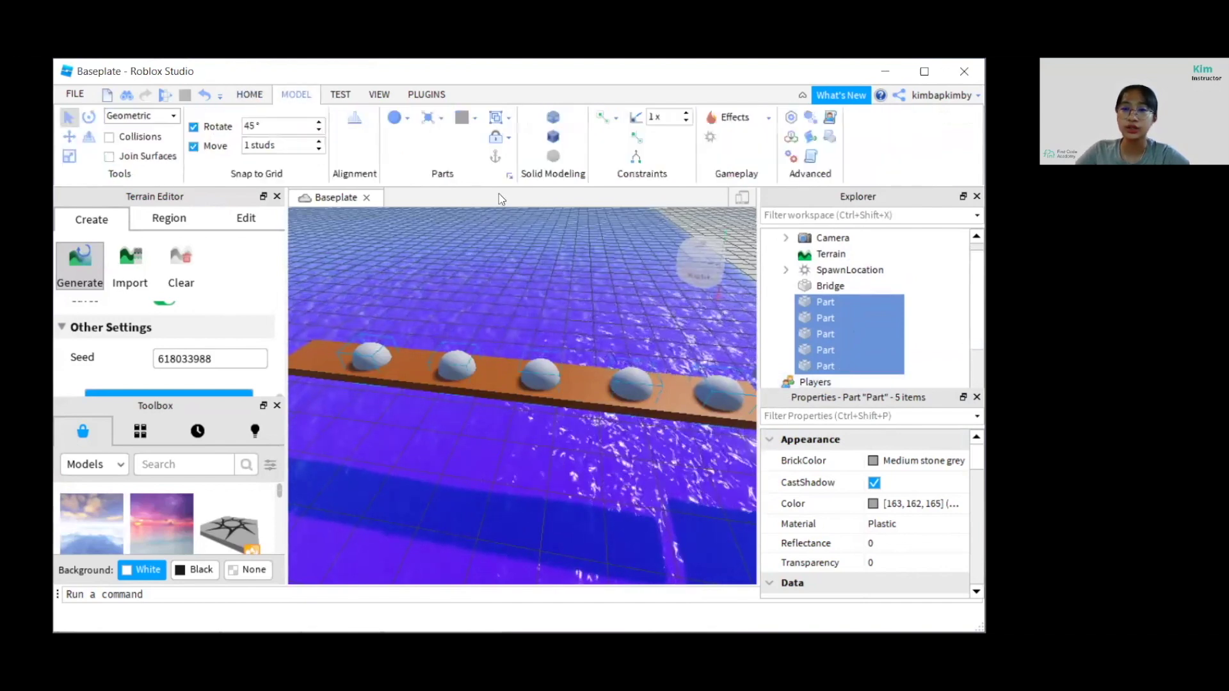
{"action": "left_click", "coordinate": [552, 143]}
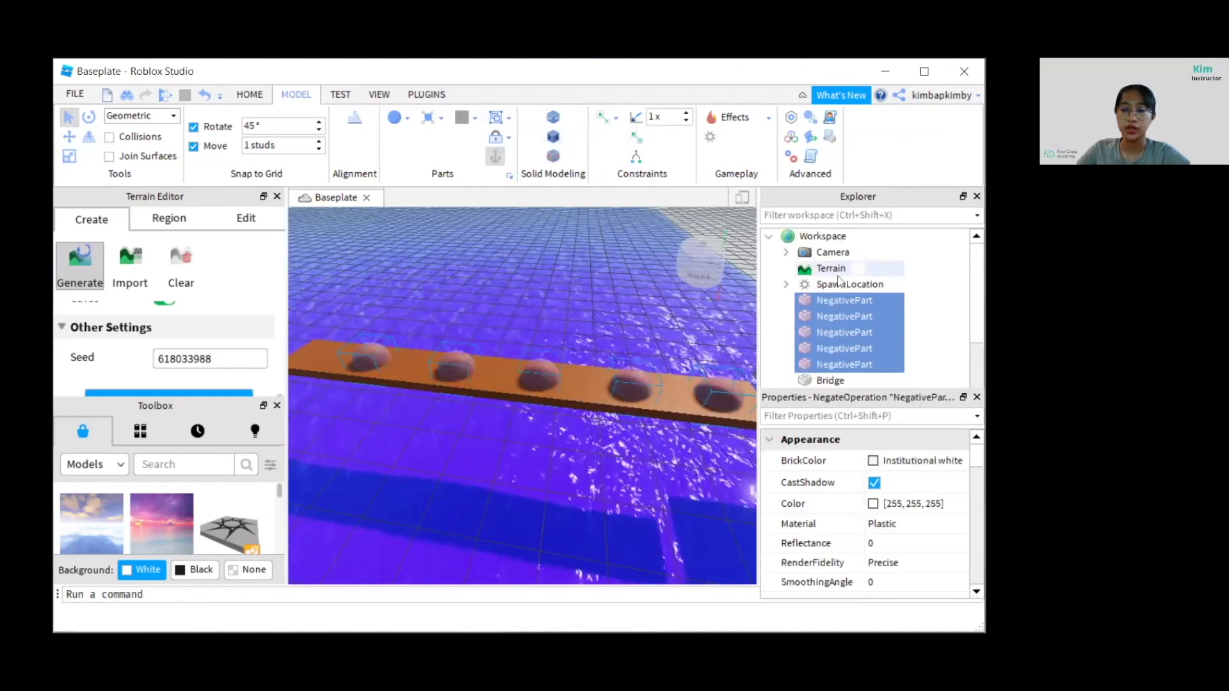
Union the five negated spheres with the Bridge to cut round holes through it.
{"action": "left_click", "coordinate": [917, 309]}
{"action": "left_click", "coordinate": [869, 304]}
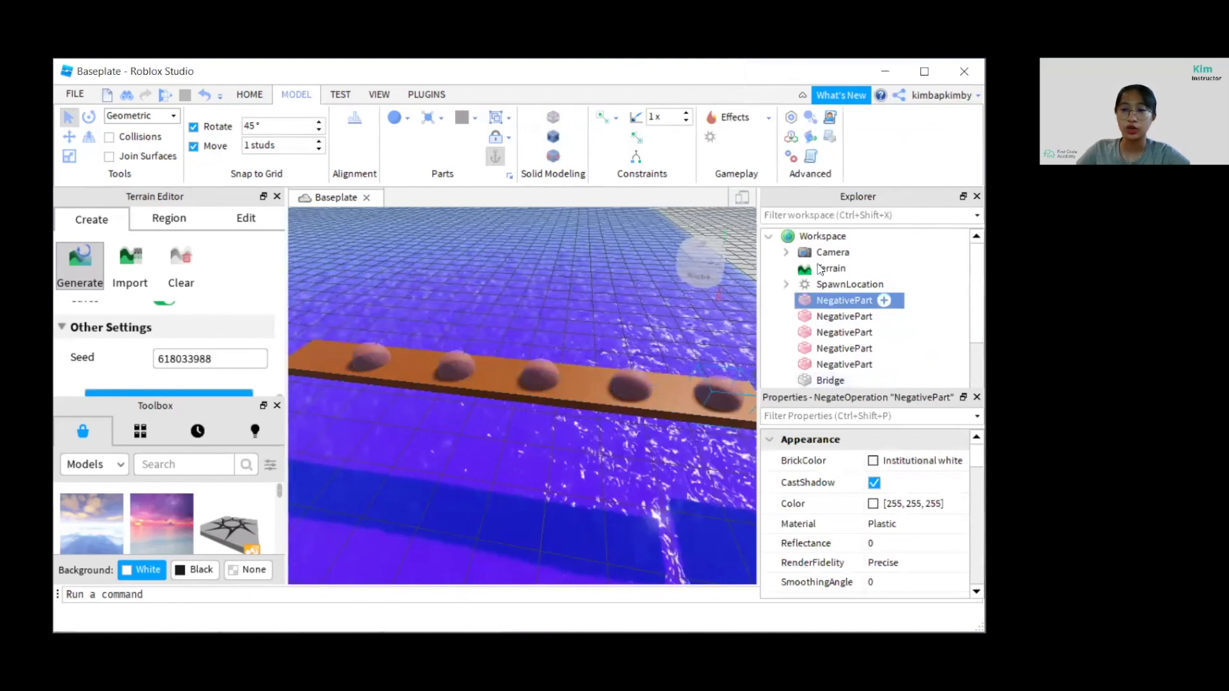
{"action": "left_click", "coordinate": [827, 382], "text": "shift"}
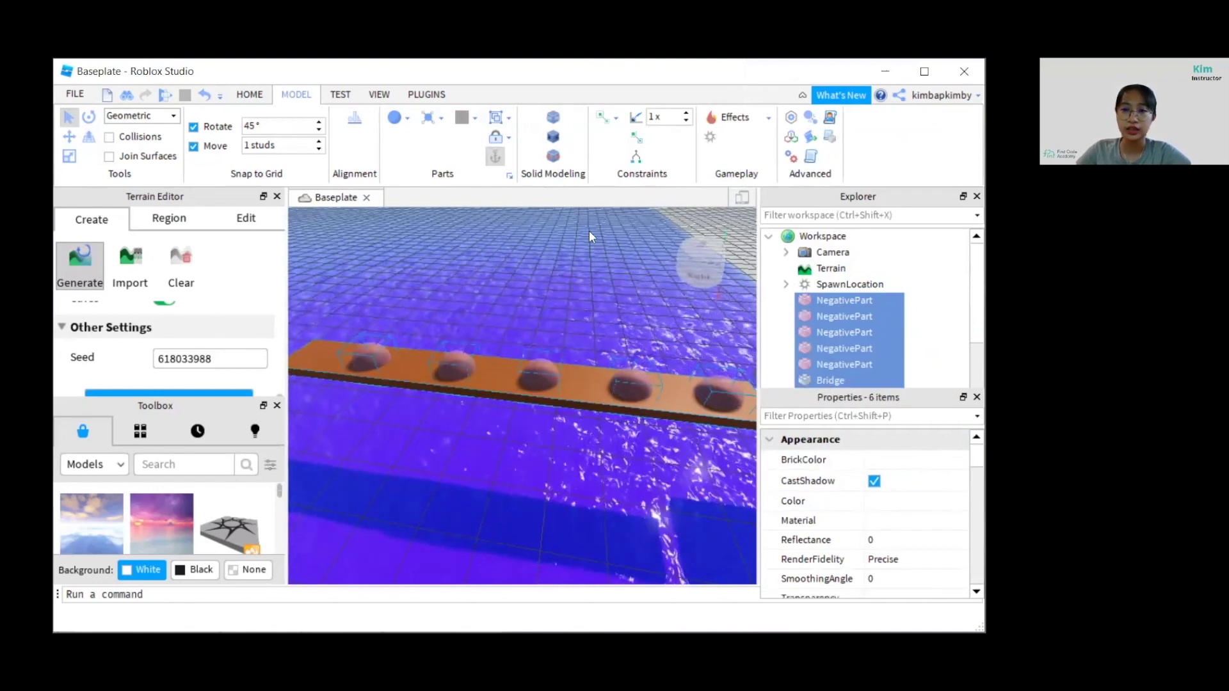
{"action": "left_click", "coordinate": [555, 119]}
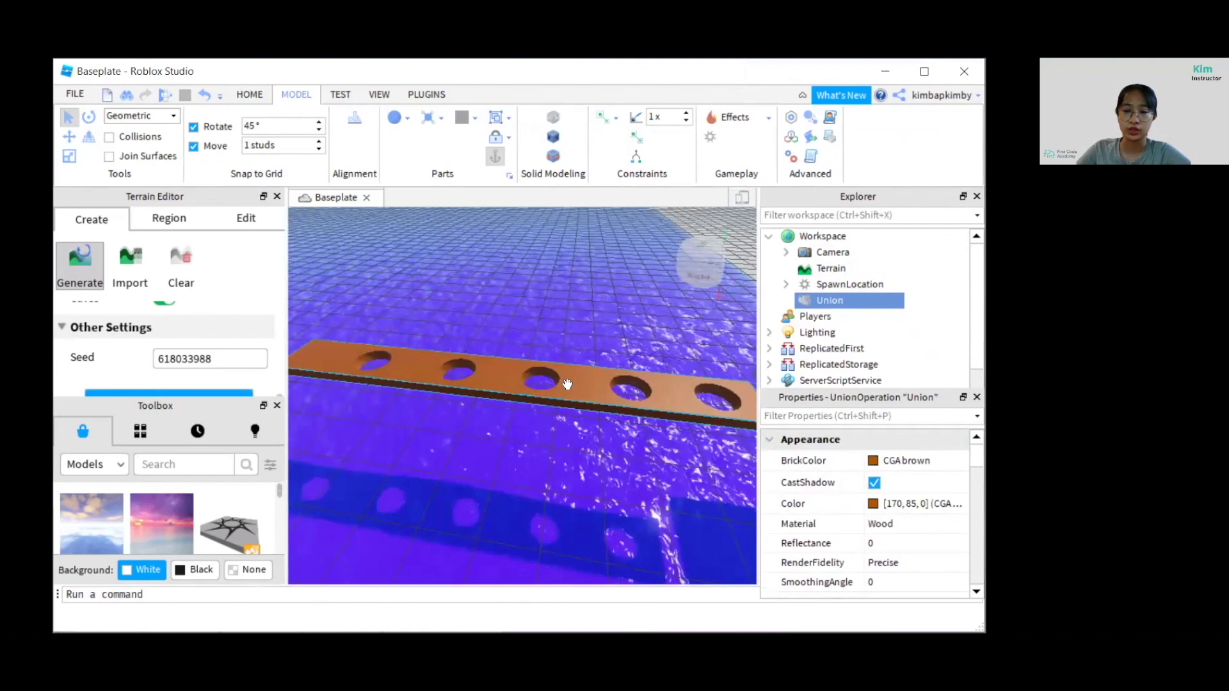
Insert a block part beyond the far end of the bridge, opposite the SpawnLocation.
{"action": "right_click_drag", "start_coordinate": [559, 456], "coordinate": [558, 457]}
{"action": "scroll", "coordinate": [558, 457], "scroll_direction": "up", "scroll_amount": 3}
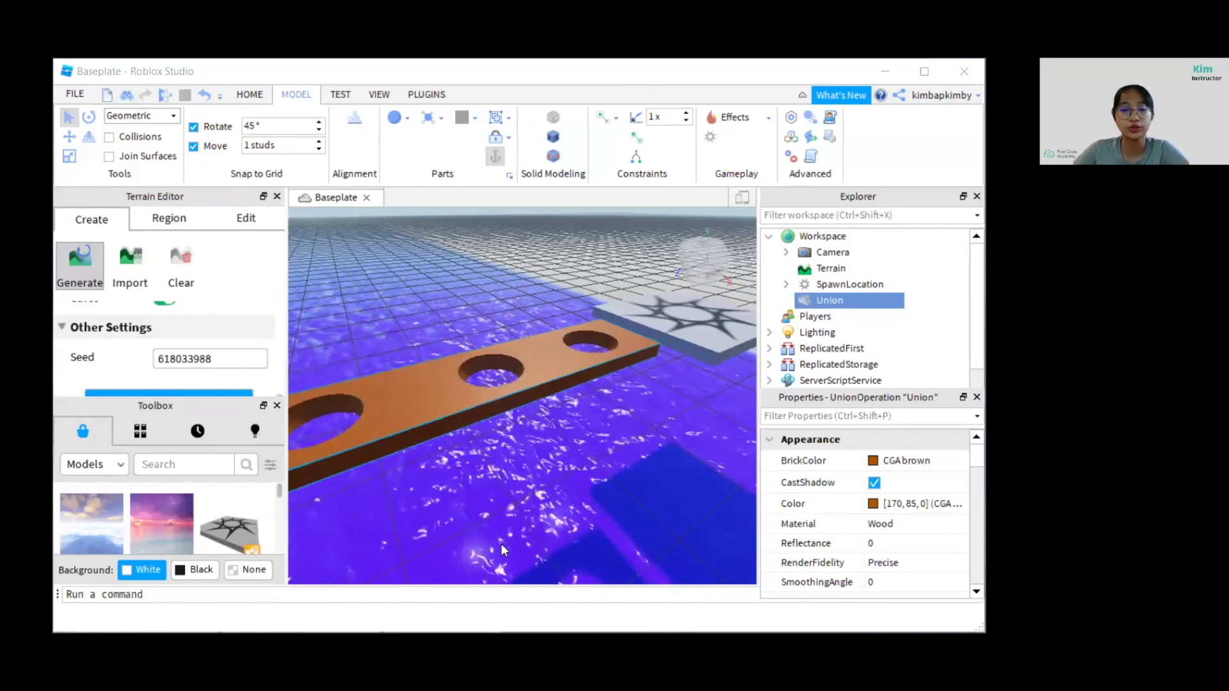
{"action": "right_click_drag", "start_coordinate": [500, 543], "coordinate": [500, 544]}
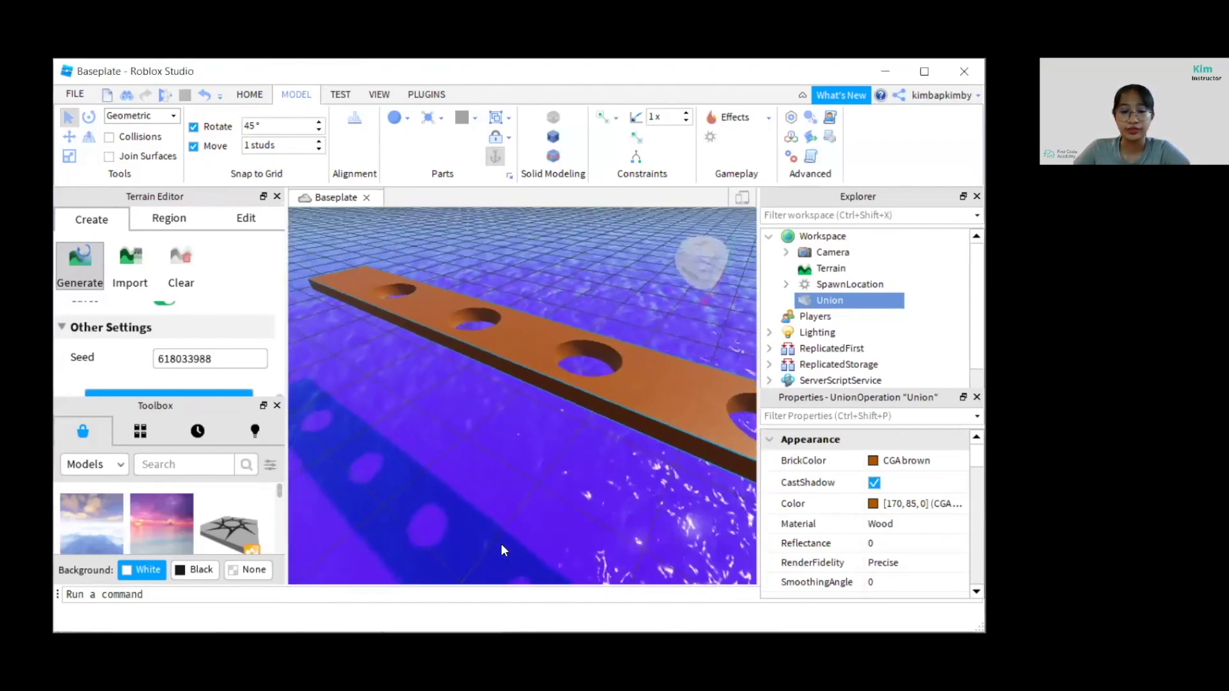
{"action": "key", "text": "d"}
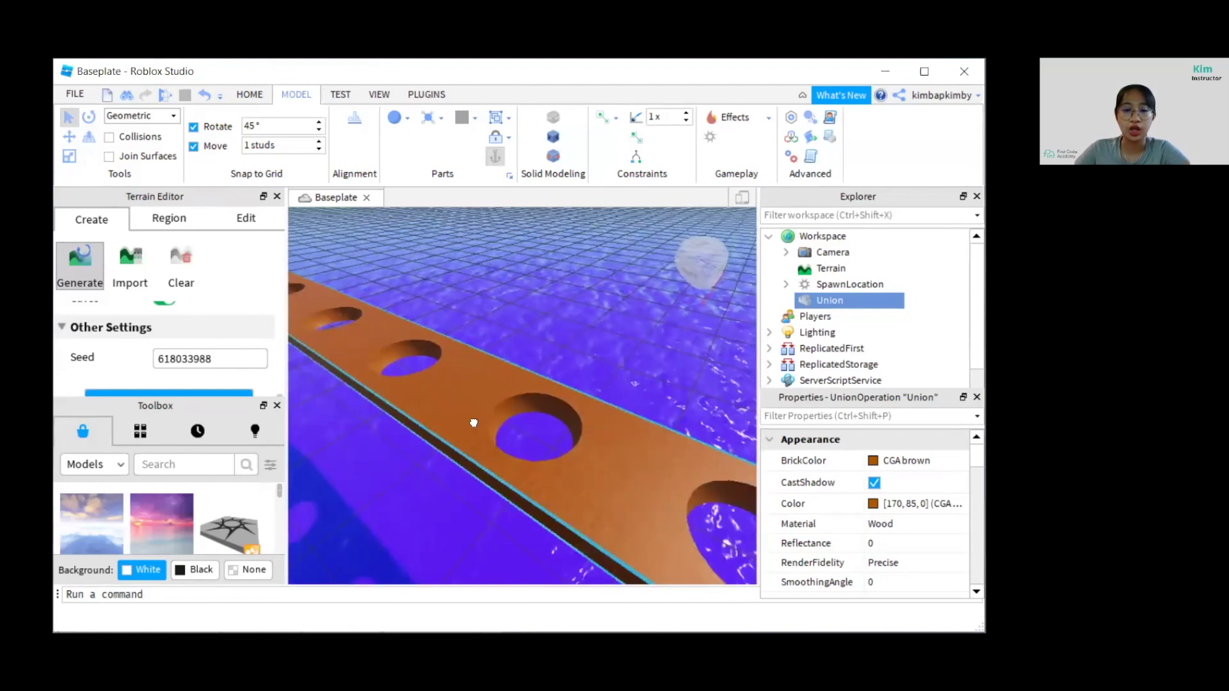
{"action": "left_click", "coordinate": [249, 95]}
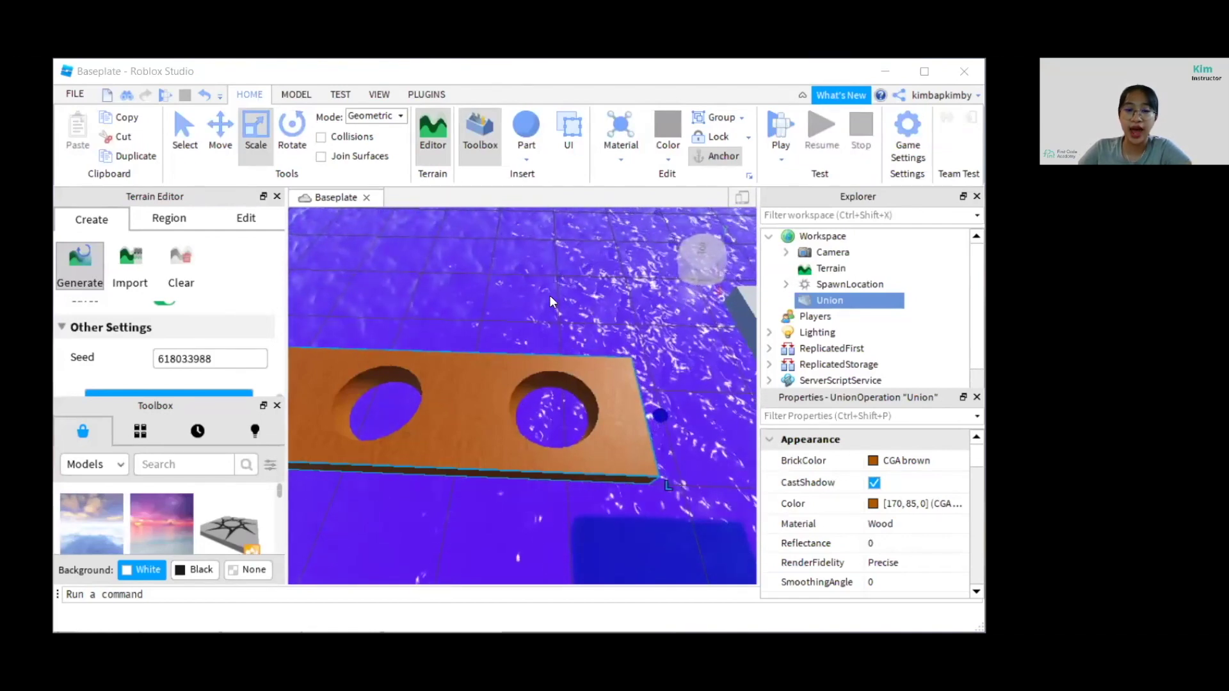
{"action": "right_click_drag", "start_coordinate": [543, 317], "coordinate": [544, 317]}
{"action": "left_click", "coordinate": [526, 159]}
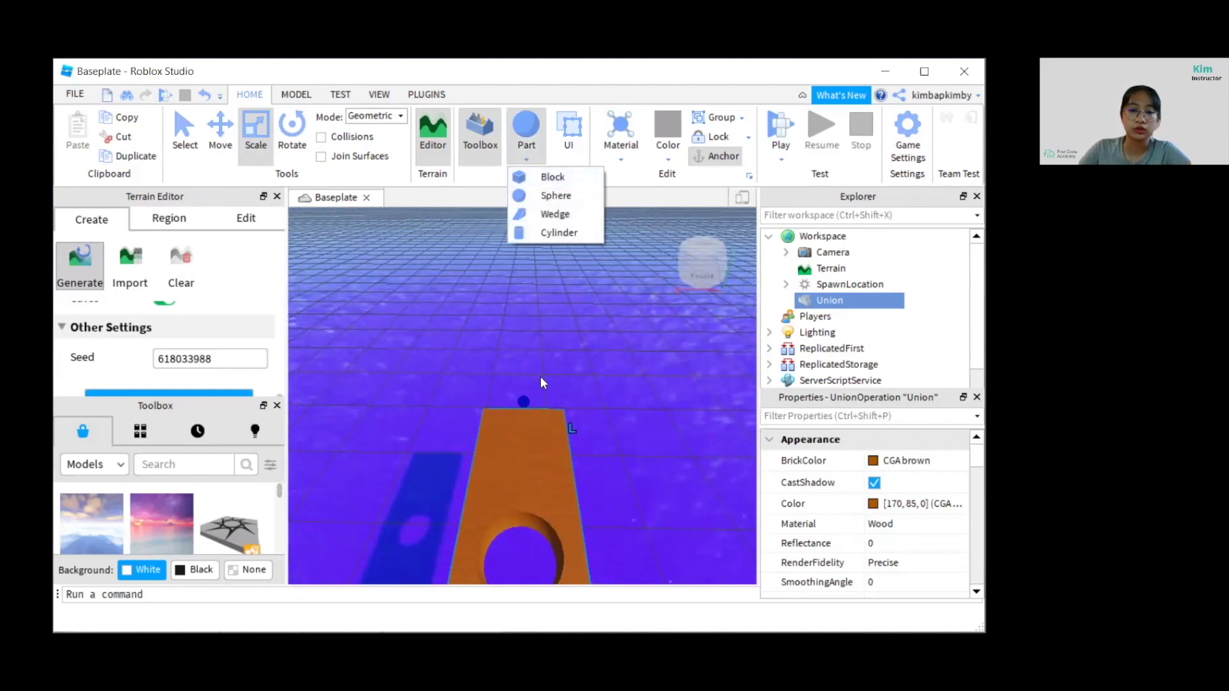
{"action": "left_click", "coordinate": [541, 377]}
{"action": "left_click", "coordinate": [526, 157]}
{"action": "left_click", "coordinate": [542, 185]}
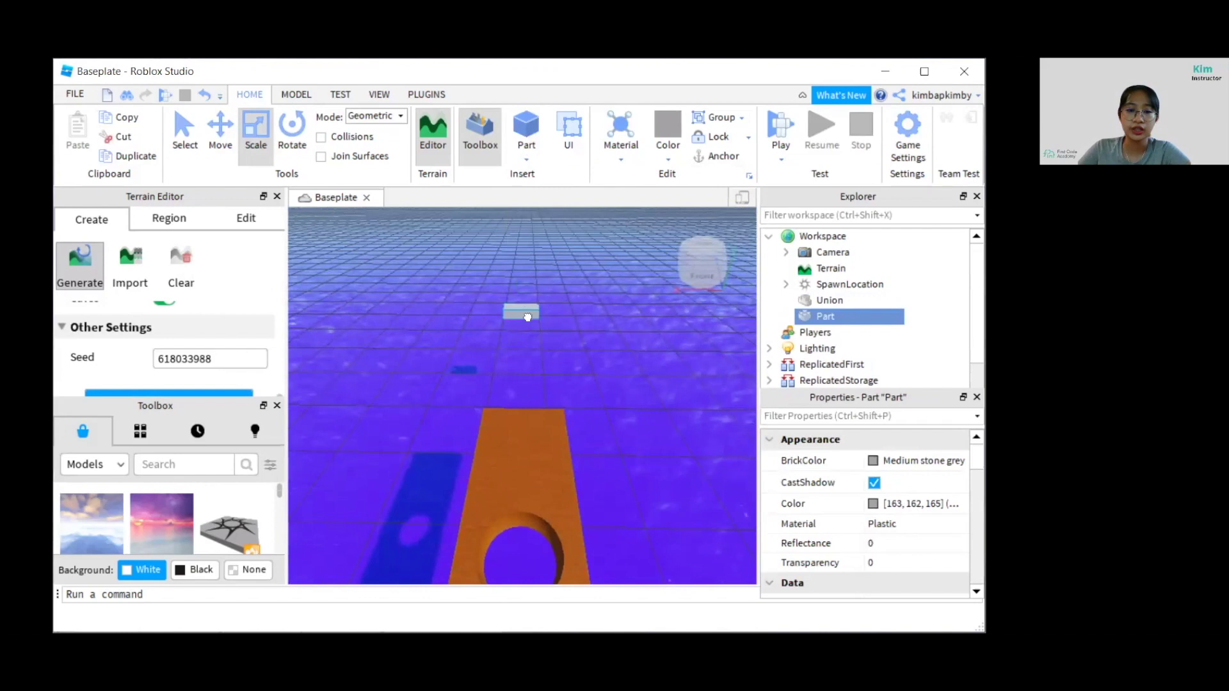
Move the block close to the bridge's far end and line it up with the bridge's width.
{"action": "left_click_drag", "start_coordinate": [520, 373], "coordinate": [521, 381]}
{"action": "left_click", "coordinate": [221, 134]}
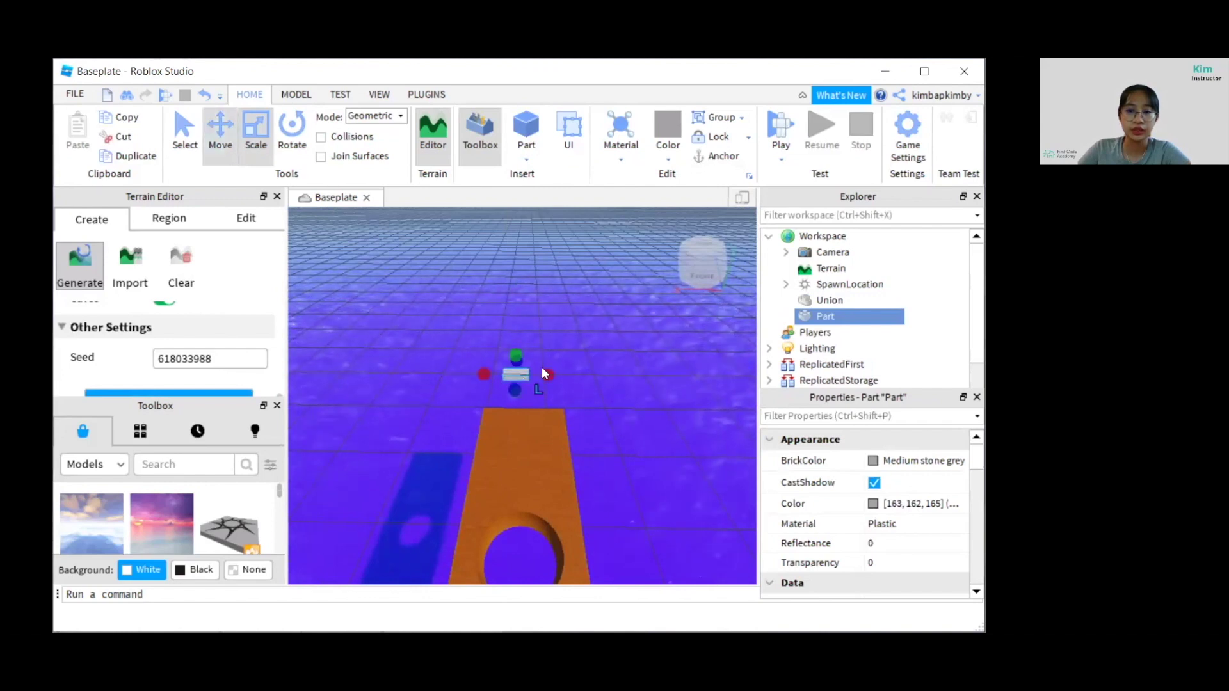
{"action": "left_click_drag", "start_coordinate": [513, 328], "coordinate": [502, 430]}
{"action": "left_click_drag", "start_coordinate": [502, 322], "coordinate": [501, 277]}
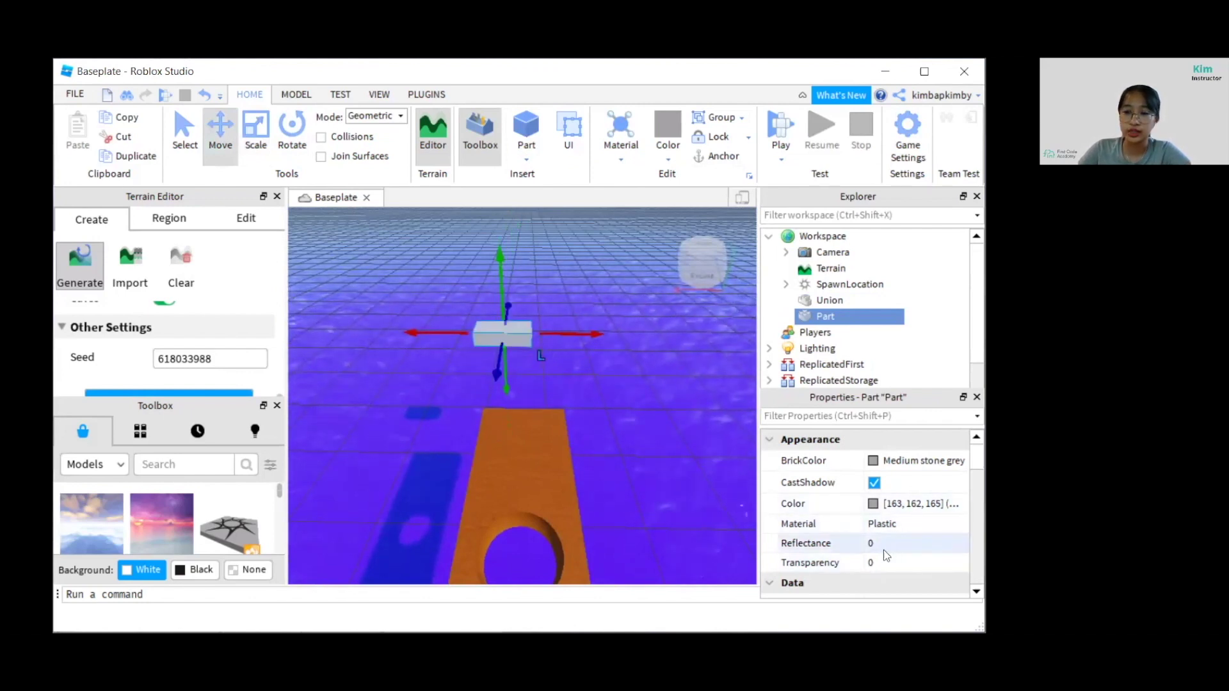
{"action": "scroll", "coordinate": [884, 552], "scroll_direction": "down", "scroll_amount": 3}
{"action": "scroll", "coordinate": [888, 572], "scroll_direction": "down", "scroll_amount": 3}
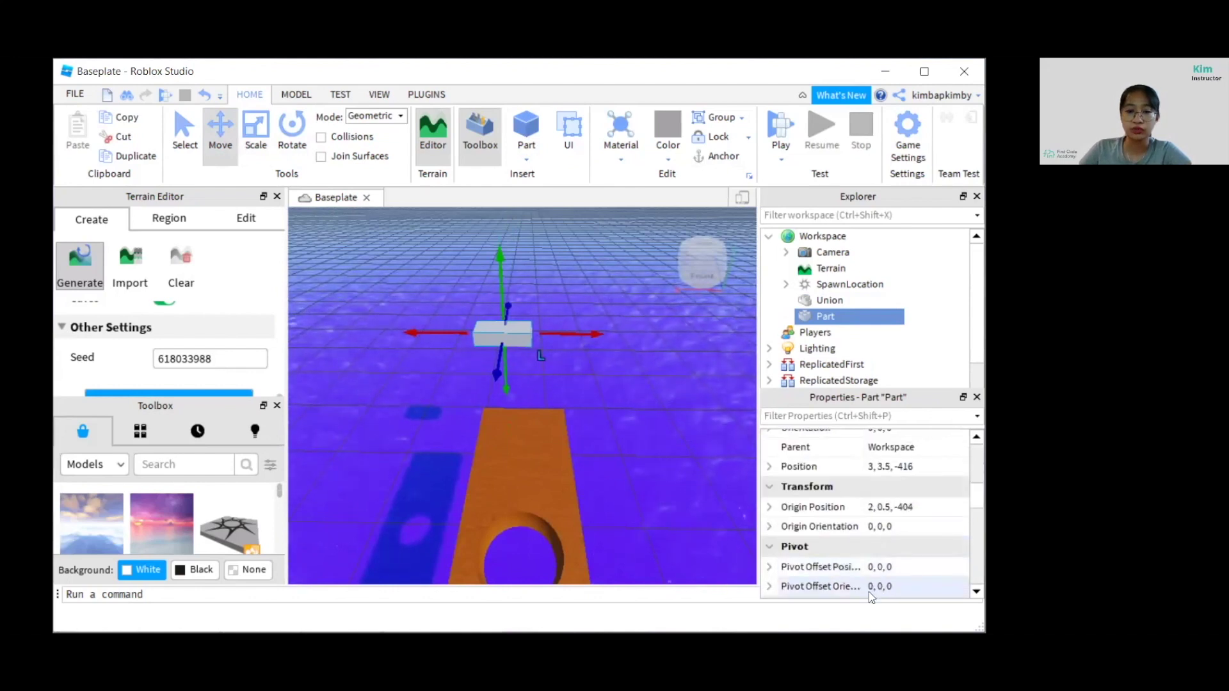
{"action": "scroll", "coordinate": [892, 522], "scroll_direction": "down", "scroll_amount": 3}
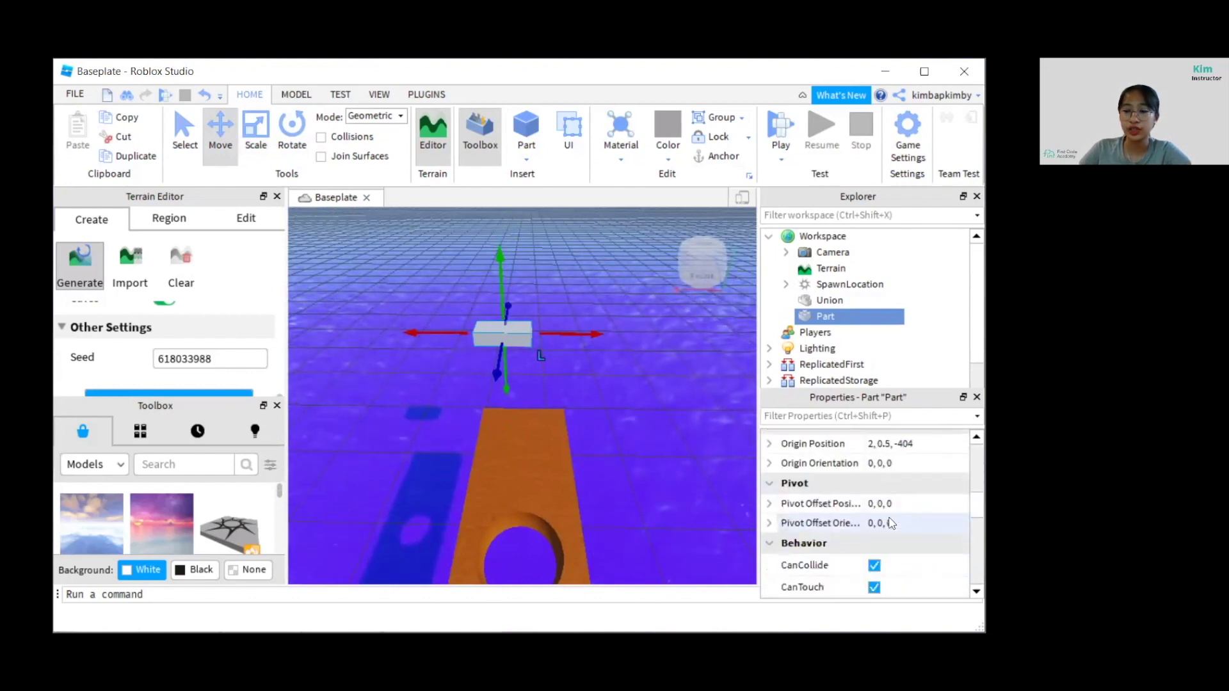
{"action": "scroll", "coordinate": [867, 493], "scroll_direction": "up", "scroll_amount": 6}
{"action": "scroll", "coordinate": [867, 493], "scroll_direction": "down", "scroll_amount": 5}
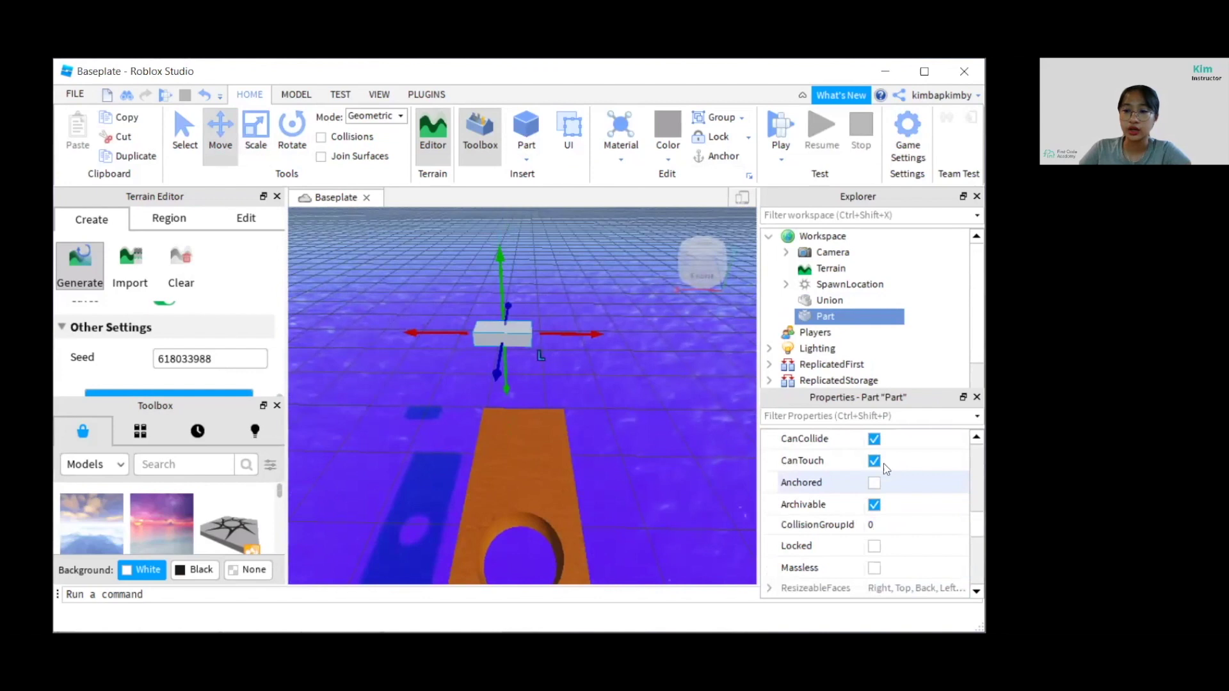
{"action": "left_click_drag", "start_coordinate": [506, 331], "coordinate": [523, 332]}
{"action": "left_click_drag", "start_coordinate": [506, 393], "coordinate": [500, 406]}
{"action": "left_click_drag", "start_coordinate": [500, 356], "coordinate": [448, 433]}
{"action": "left_click_drag", "start_coordinate": [536, 370], "coordinate": [590, 373]}
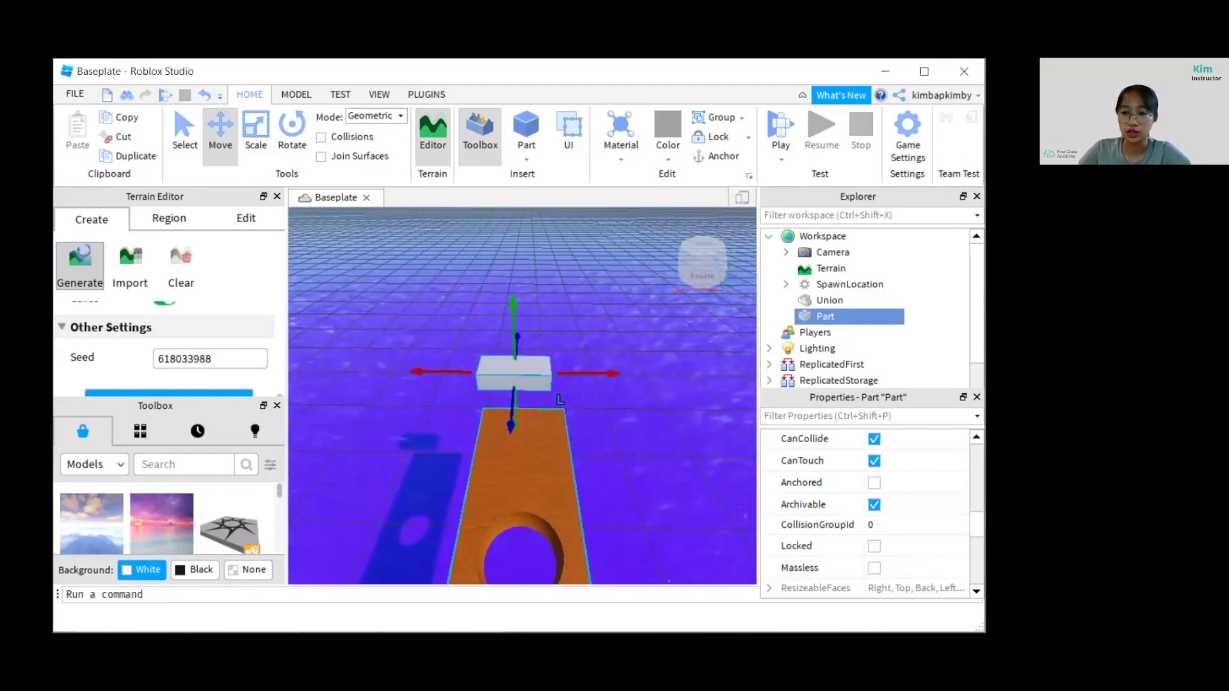
Set the block part's size to 15, 1, 15.
{"action": "scroll", "coordinate": [875, 559], "scroll_direction": "up", "scroll_amount": 2}
{"action": "scroll", "coordinate": [871, 552], "scroll_direction": "up", "scroll_amount": 4}
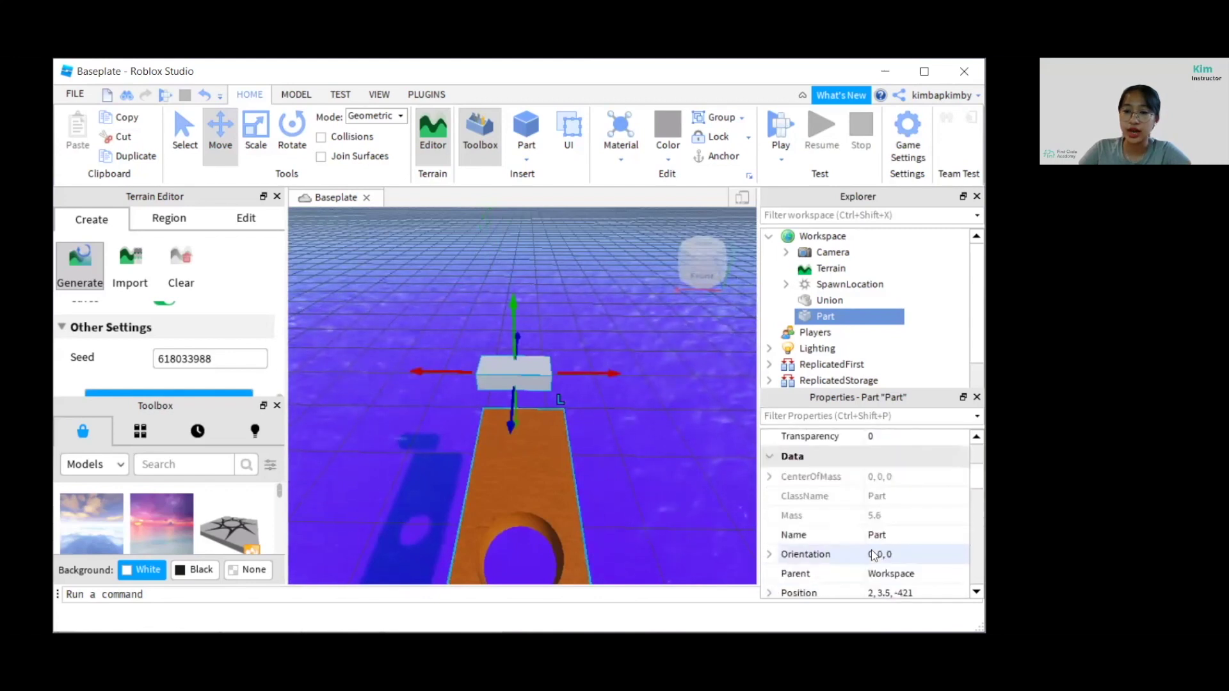
{"action": "scroll", "coordinate": [871, 552], "scroll_direction": "down", "scroll_amount": 3}
{"action": "scroll", "coordinate": [871, 550], "scroll_direction": "down", "scroll_amount": 6}
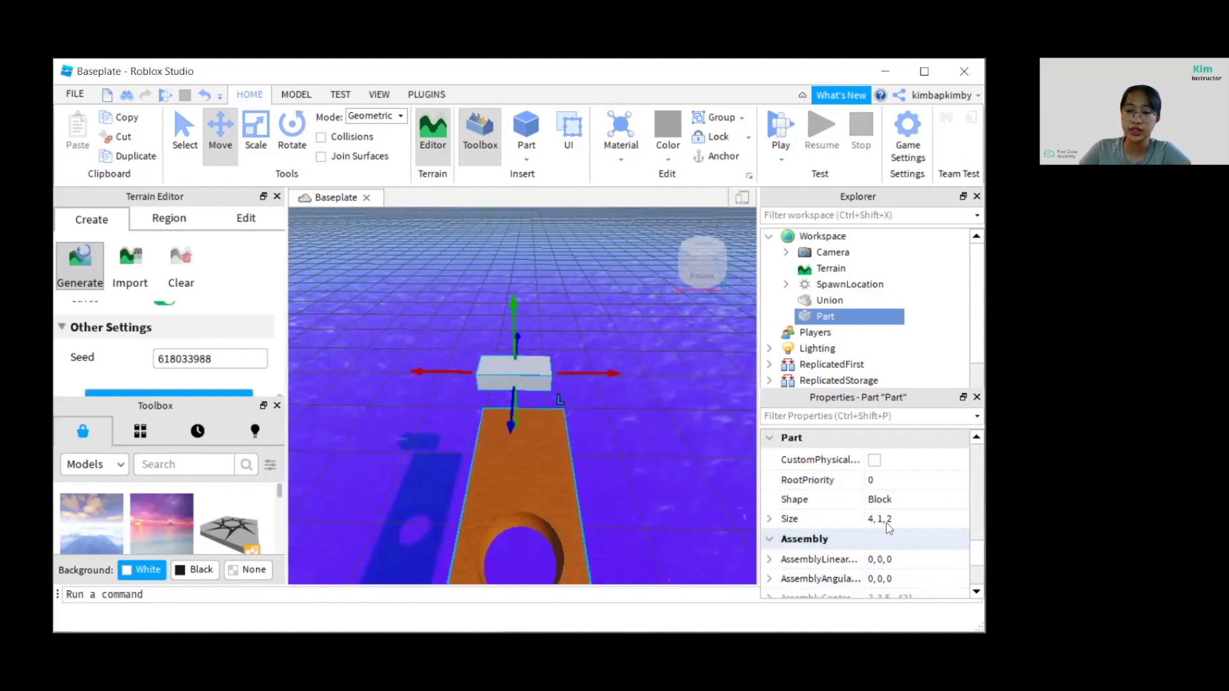
{"action": "left_click", "coordinate": [887, 520]}
{"action": "type", "text": "15"}
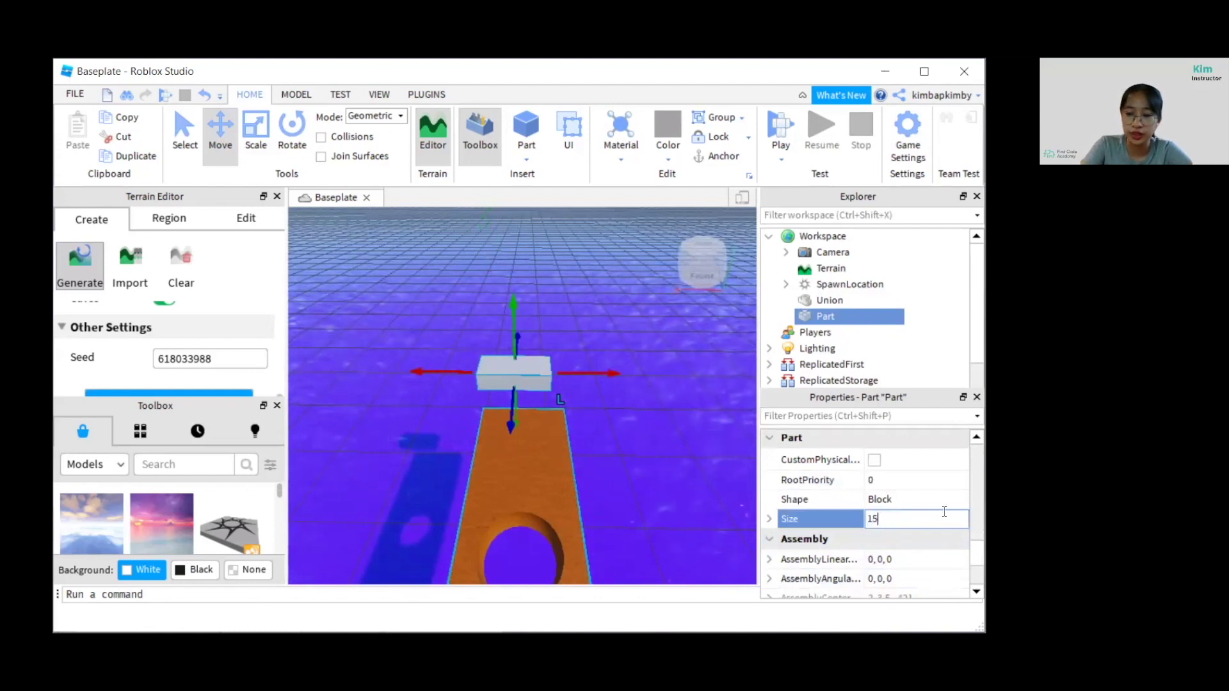
{"action": "type", "text": ", 1"}
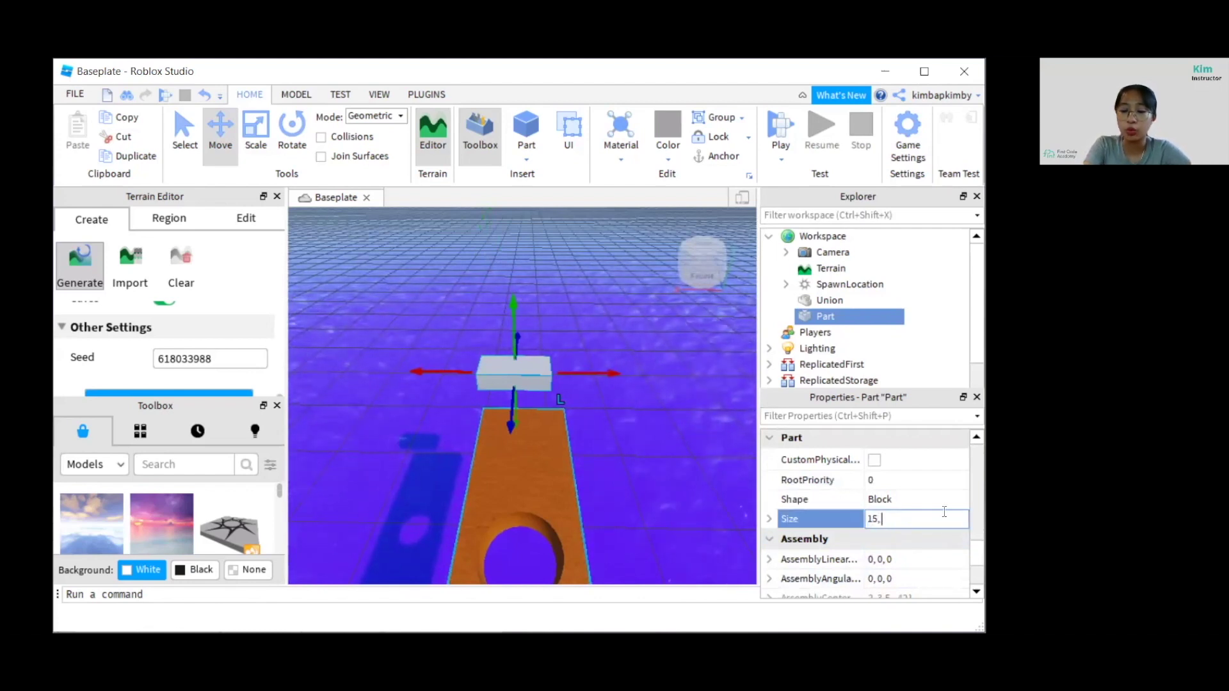
{"action": "type", "text": ", 15"}
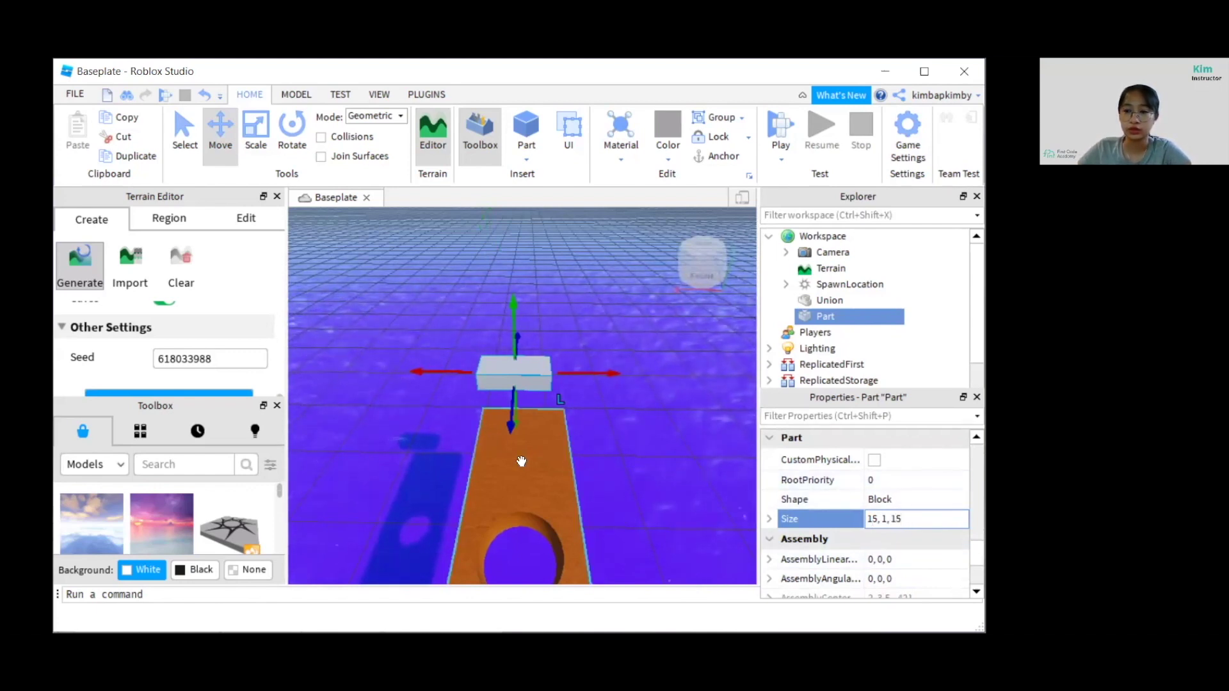
{"action": "key", "text": "Return"}
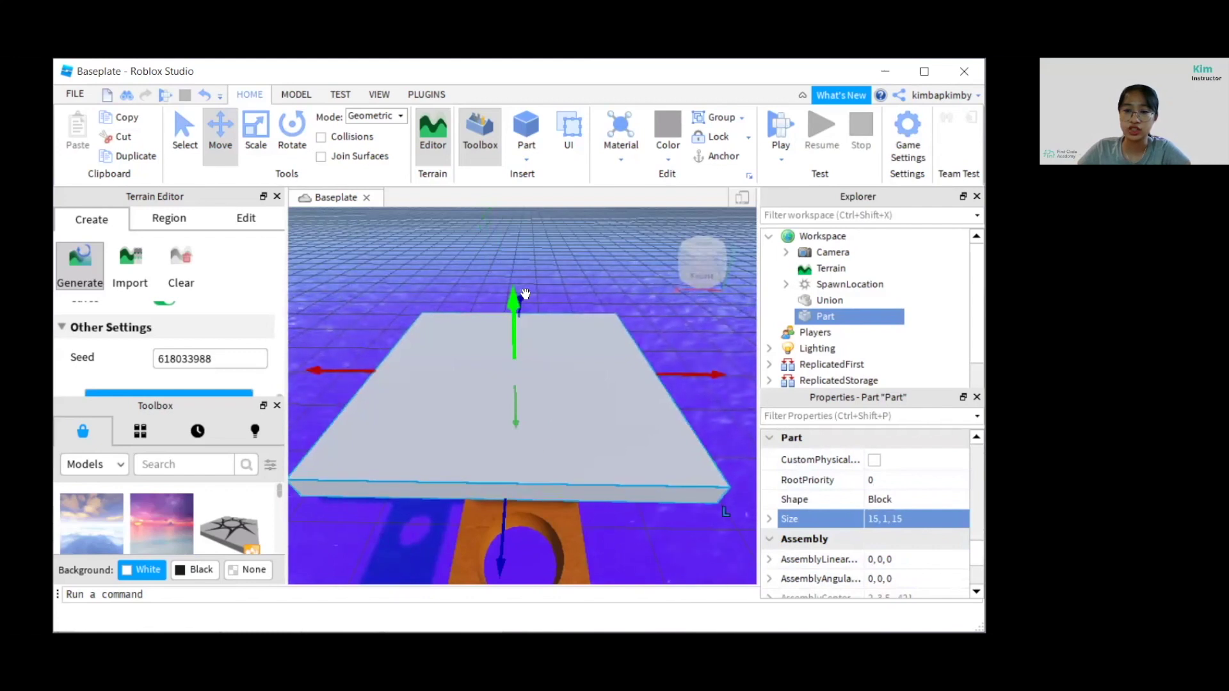
Move the resized platform back and down so its near edge meets the bridge's far end, centred on the bridge.
{"action": "left_click_drag", "start_coordinate": [503, 526], "coordinate": [505, 404]}
{"action": "left_click_drag", "start_coordinate": [356, 320], "coordinate": [374, 321]}
{"action": "left_click_drag", "start_coordinate": [532, 354], "coordinate": [531, 392]}
{"action": "left_click_drag", "start_coordinate": [532, 457], "coordinate": [532, 443]}
Set the platform's material to Grass.
{"action": "scroll", "coordinate": [904, 556], "scroll_direction": "up", "scroll_amount": 6}
{"action": "scroll", "coordinate": [904, 556], "scroll_direction": "up", "scroll_amount": 3}
{"action": "left_click", "coordinate": [883, 525]}
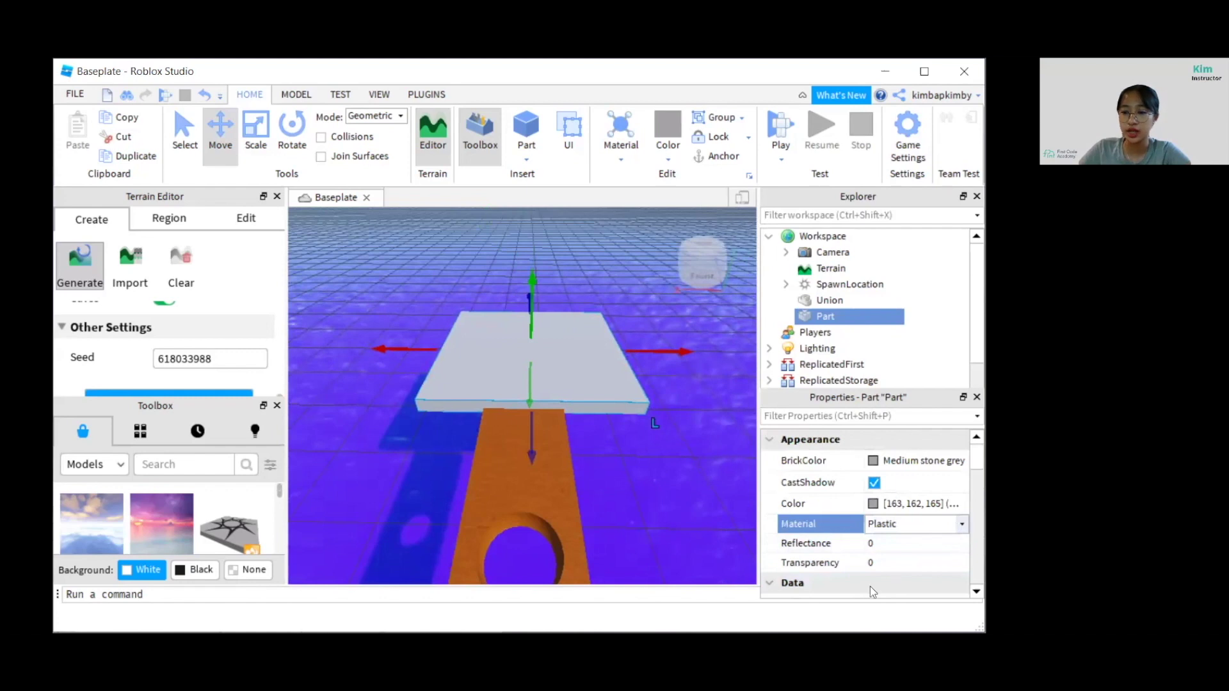
{"action": "left_click", "coordinate": [962, 525]}
{"action": "left_click", "coordinate": [893, 579]}
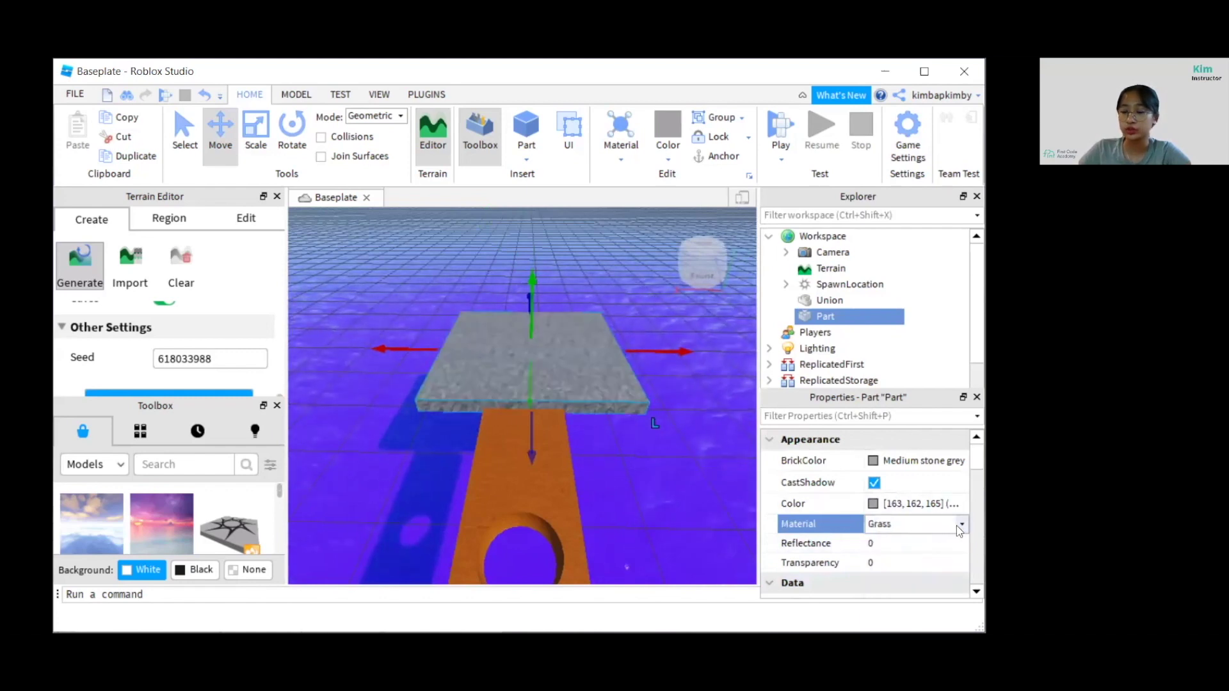
Give the platform the Glass material in Sea green and nudge it sideways to centre it on the bridge's end.
{"action": "left_click", "coordinate": [892, 527]}
{"action": "left_click", "coordinate": [893, 557]}
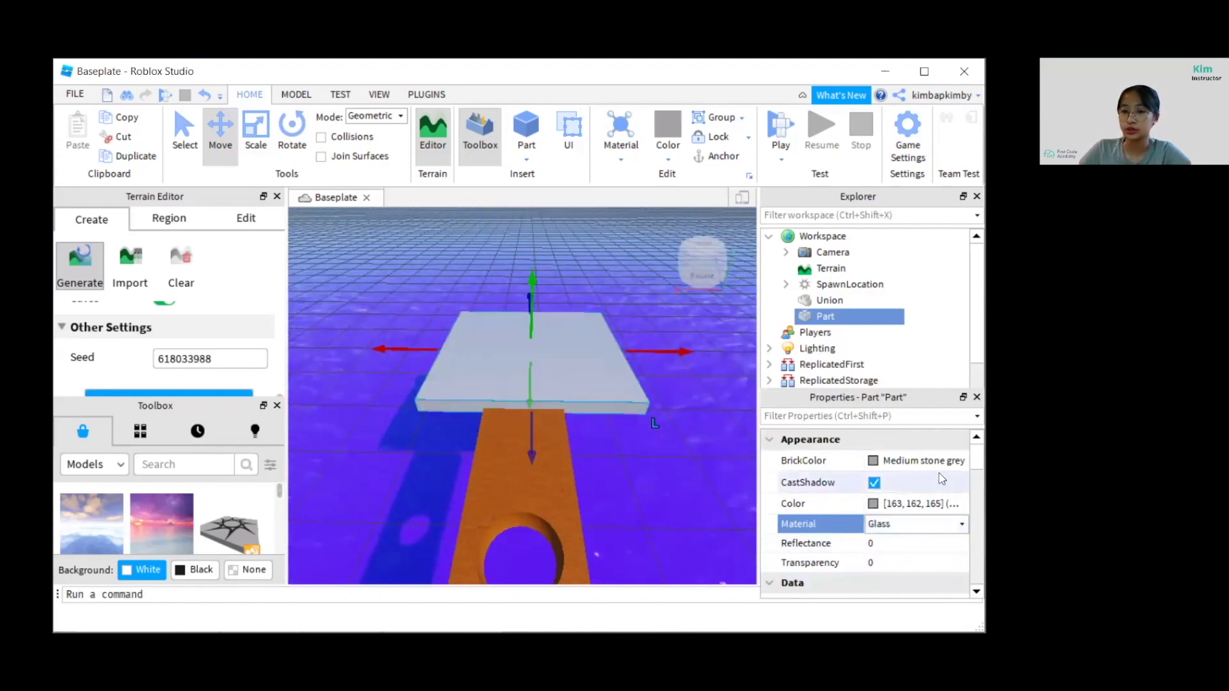
{"action": "left_click", "coordinate": [922, 462]}
{"action": "left_click", "coordinate": [766, 503]}
{"action": "left_click_drag", "start_coordinate": [387, 349], "coordinate": [374, 350]}
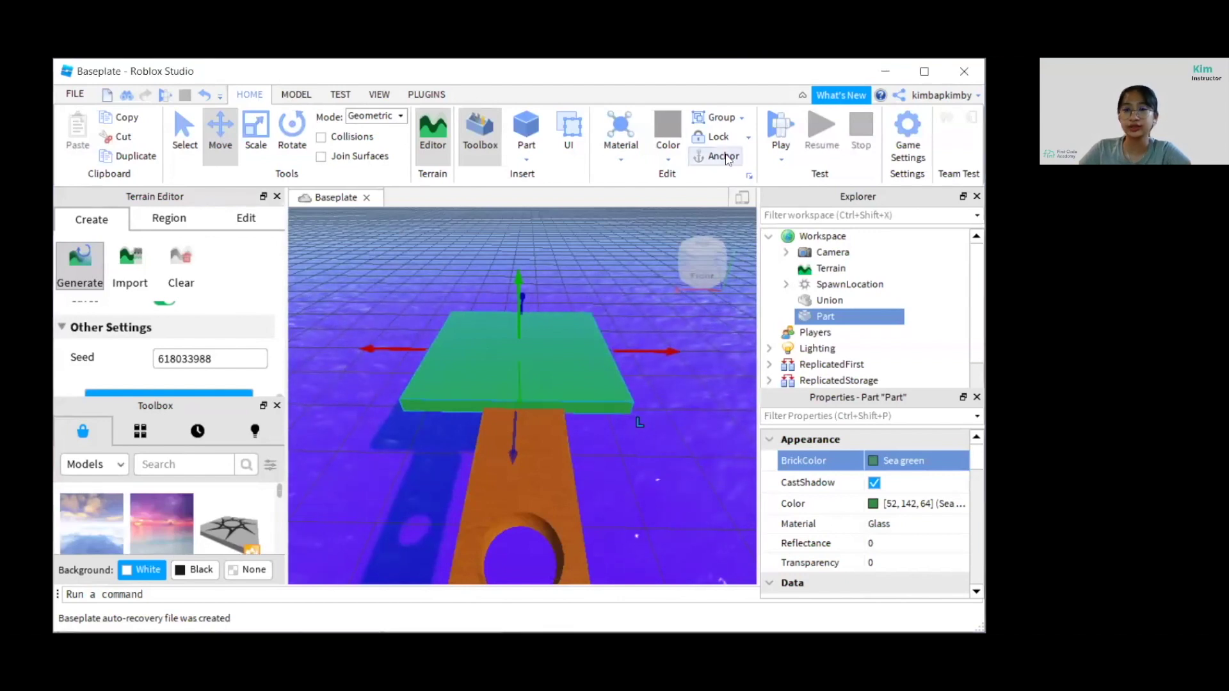
{"action": "left_click", "coordinate": [644, 527]}
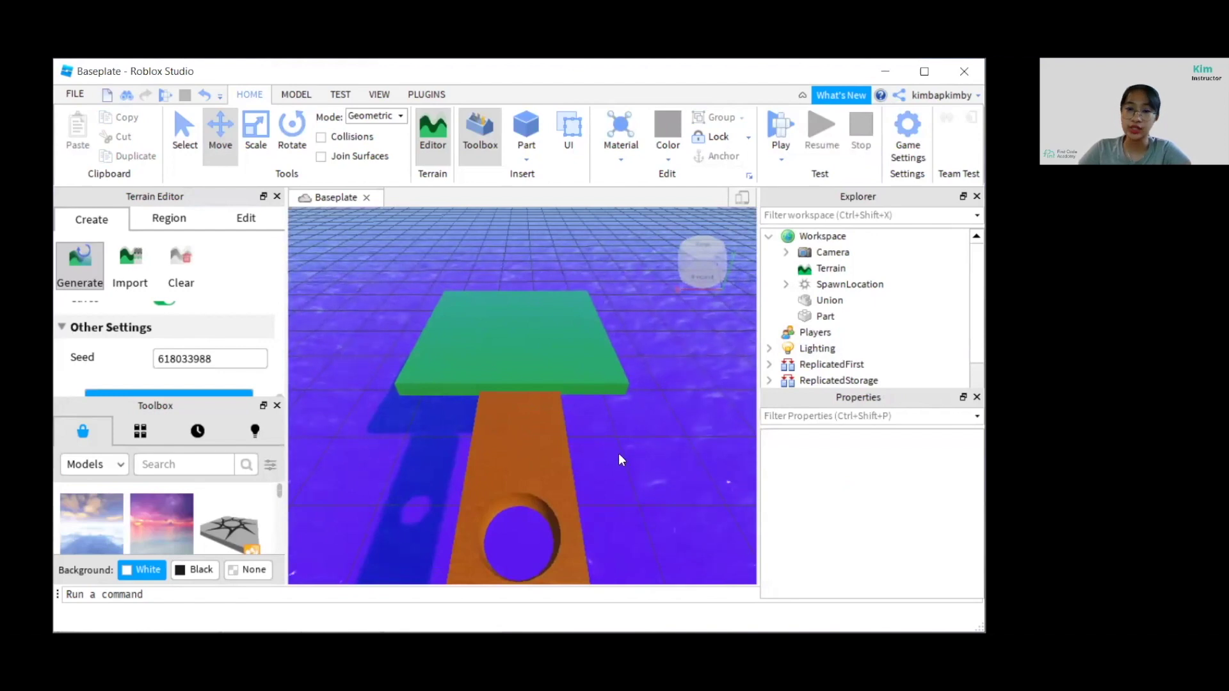
Insert a new block part and move it against the far edge of the green platform, roughly at its middle.
{"action": "right_click_drag", "start_coordinate": [627, 470], "coordinate": [627, 470]}
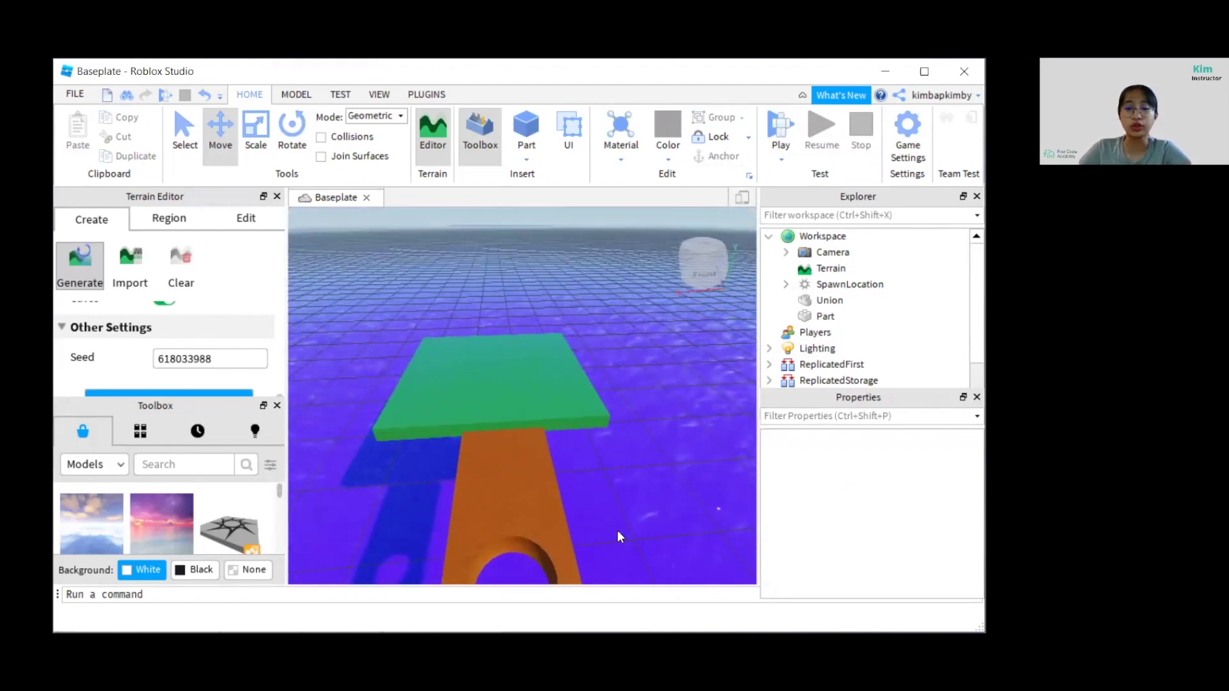
{"action": "right_click_drag", "start_coordinate": [620, 521], "coordinate": [620, 521]}
{"action": "scroll", "coordinate": [620, 515], "scroll_direction": "up", "scroll_amount": 3}
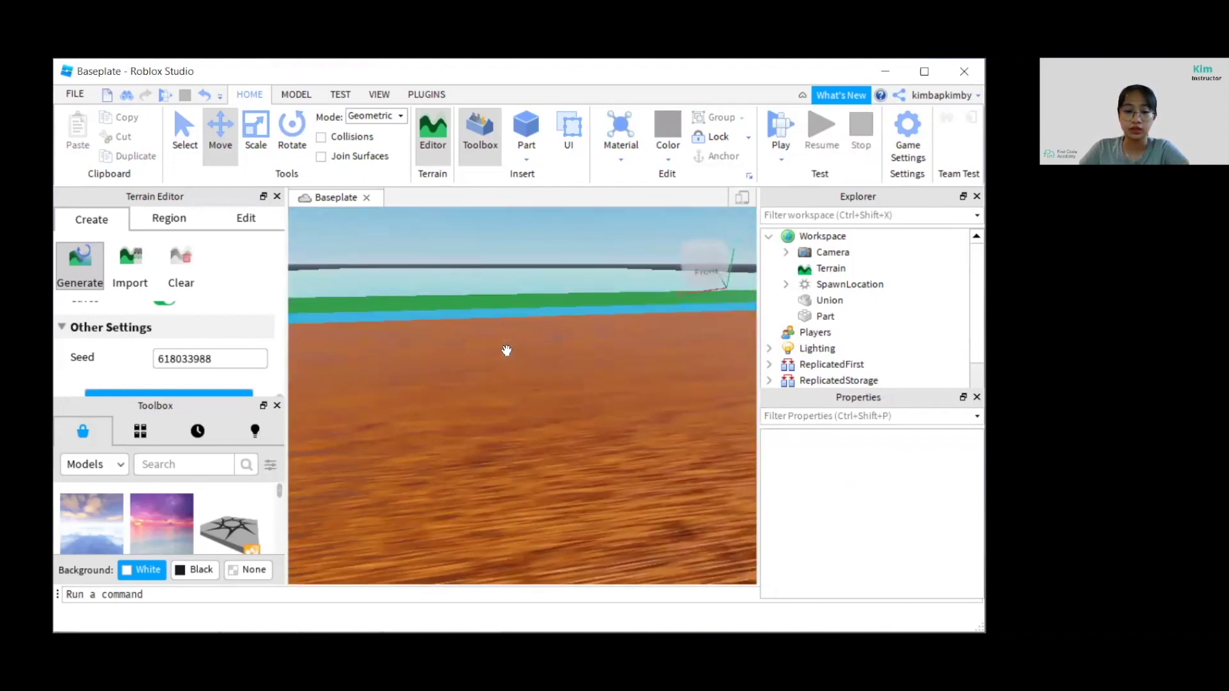
{"action": "right_click_drag", "start_coordinate": [508, 356], "coordinate": [511, 203]}
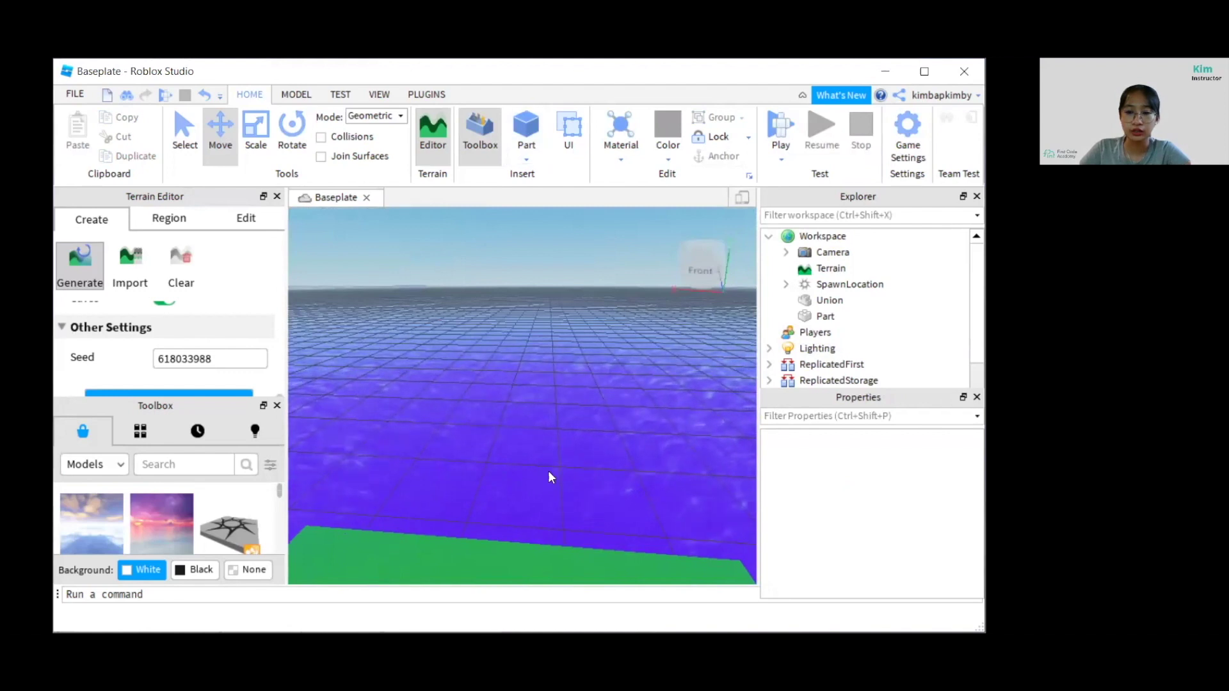
{"action": "left_click", "coordinate": [534, 132]}
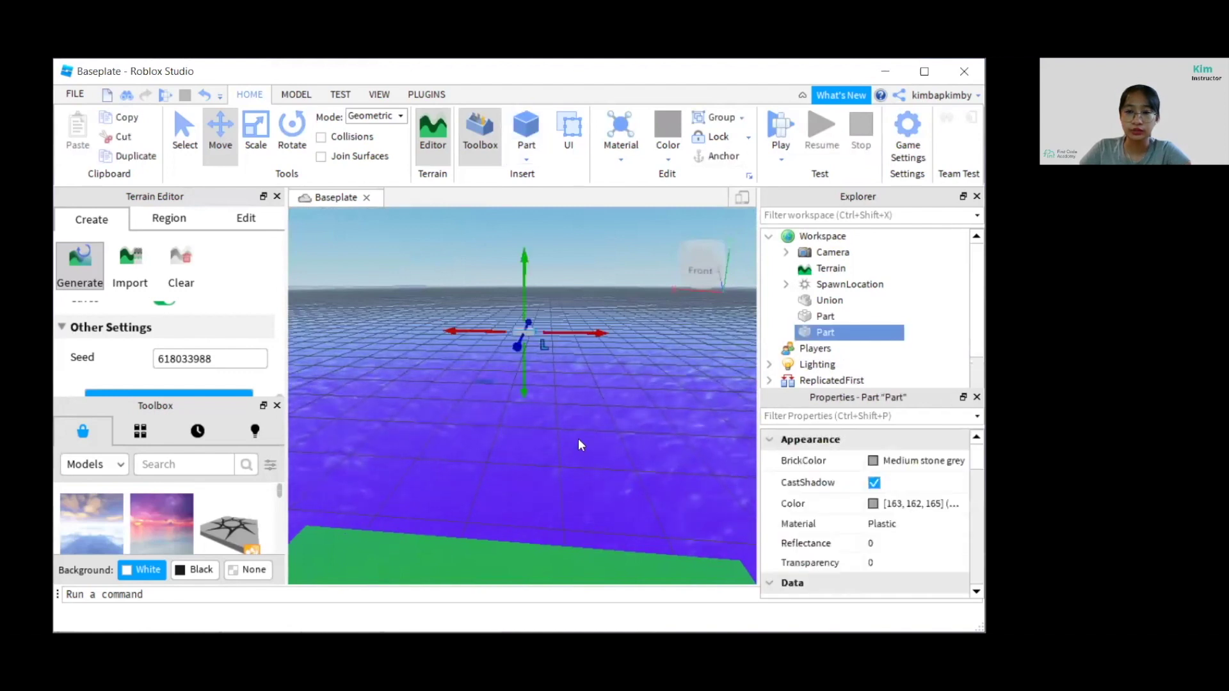
{"action": "right_click_drag", "start_coordinate": [578, 439], "coordinate": [578, 430]}
{"action": "left_click_drag", "start_coordinate": [476, 348], "coordinate": [558, 474]}
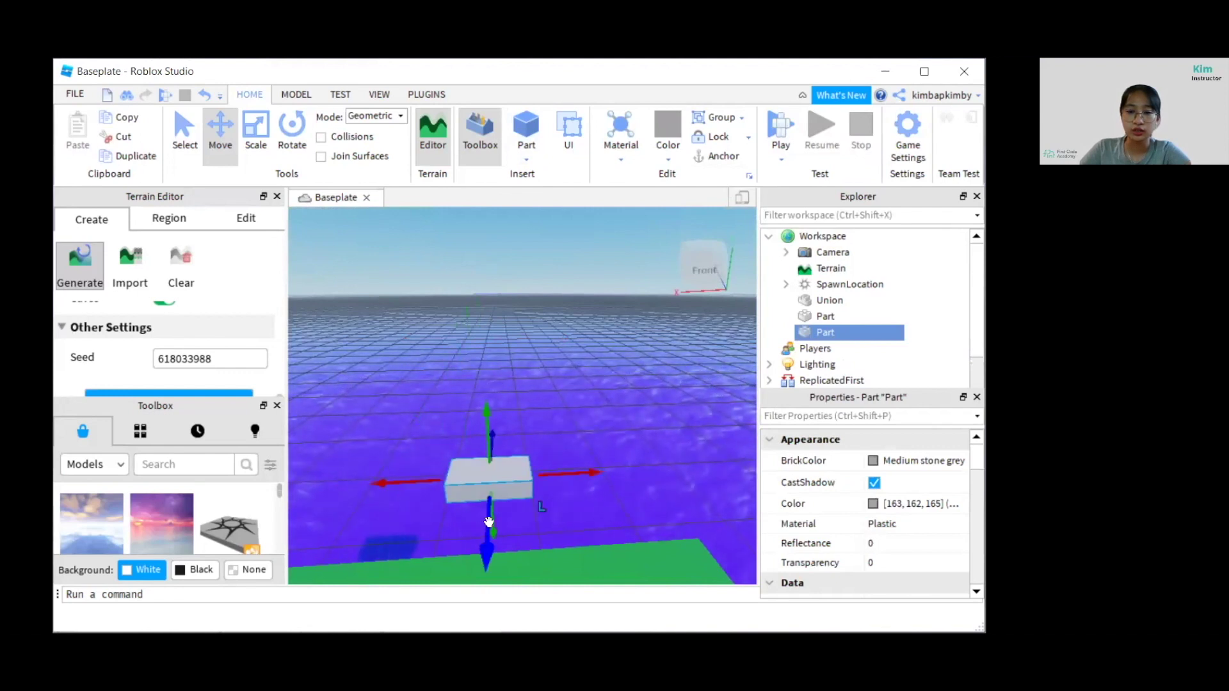
{"action": "left_click_drag", "start_coordinate": [492, 530], "coordinate": [451, 578]}
{"action": "left_click_drag", "start_coordinate": [459, 491], "coordinate": [465, 512]}
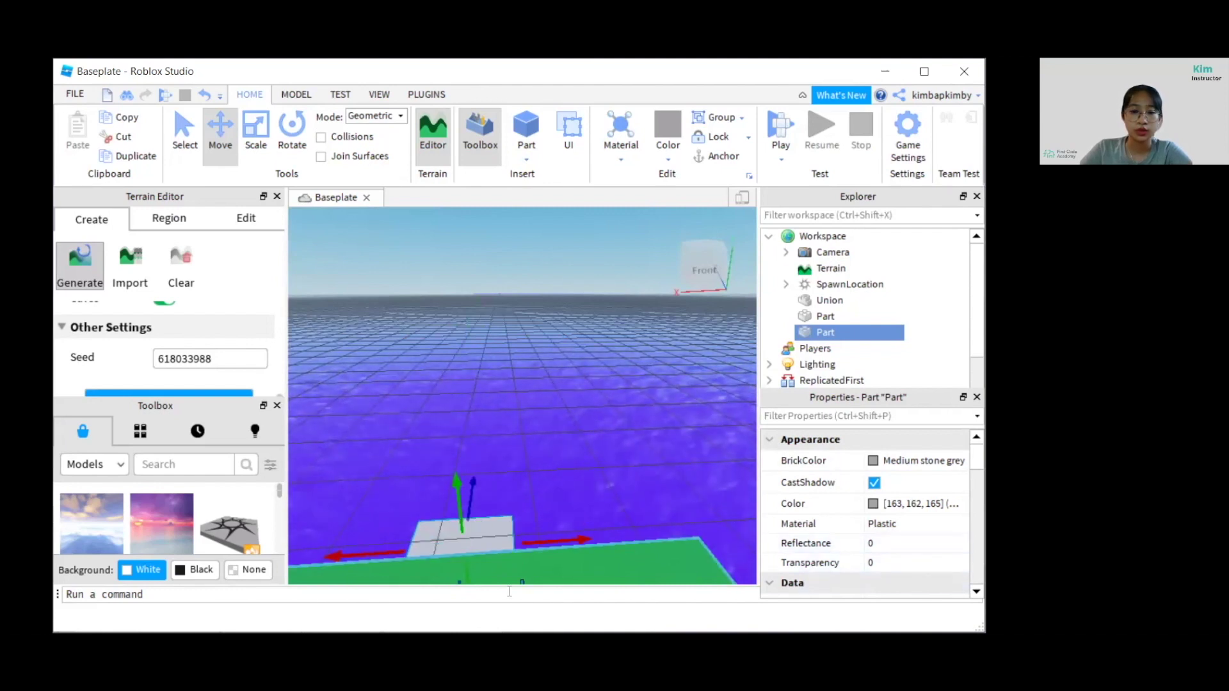
Set the new block's material to Wood and its brick colour to CGA brown.
{"action": "left_click", "coordinate": [928, 523]}
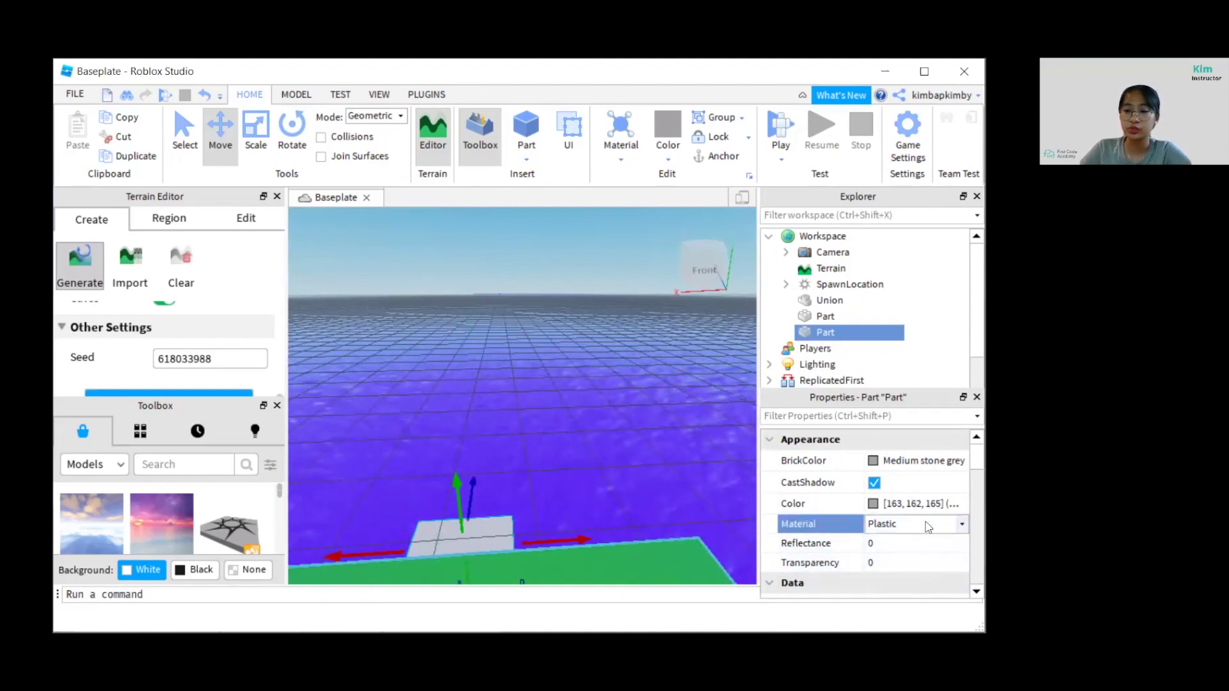
{"action": "left_click", "coordinate": [917, 524]}
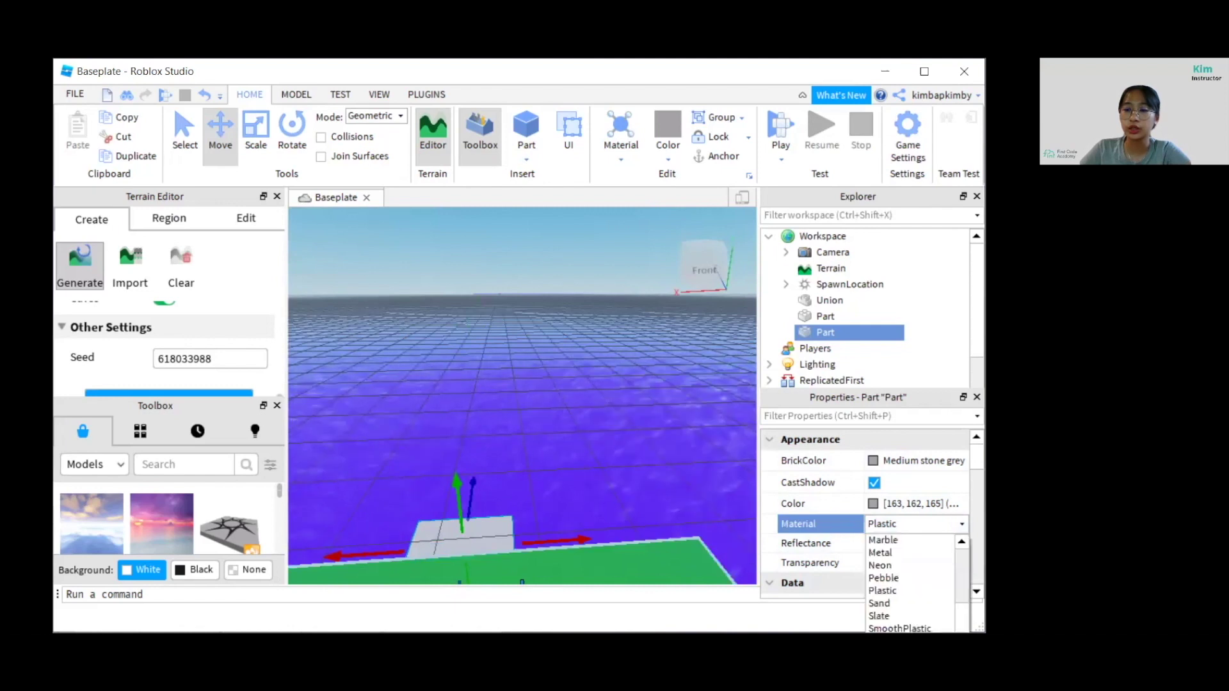
{"action": "left_click", "coordinate": [890, 639]}
{"action": "left_click", "coordinate": [880, 462]}
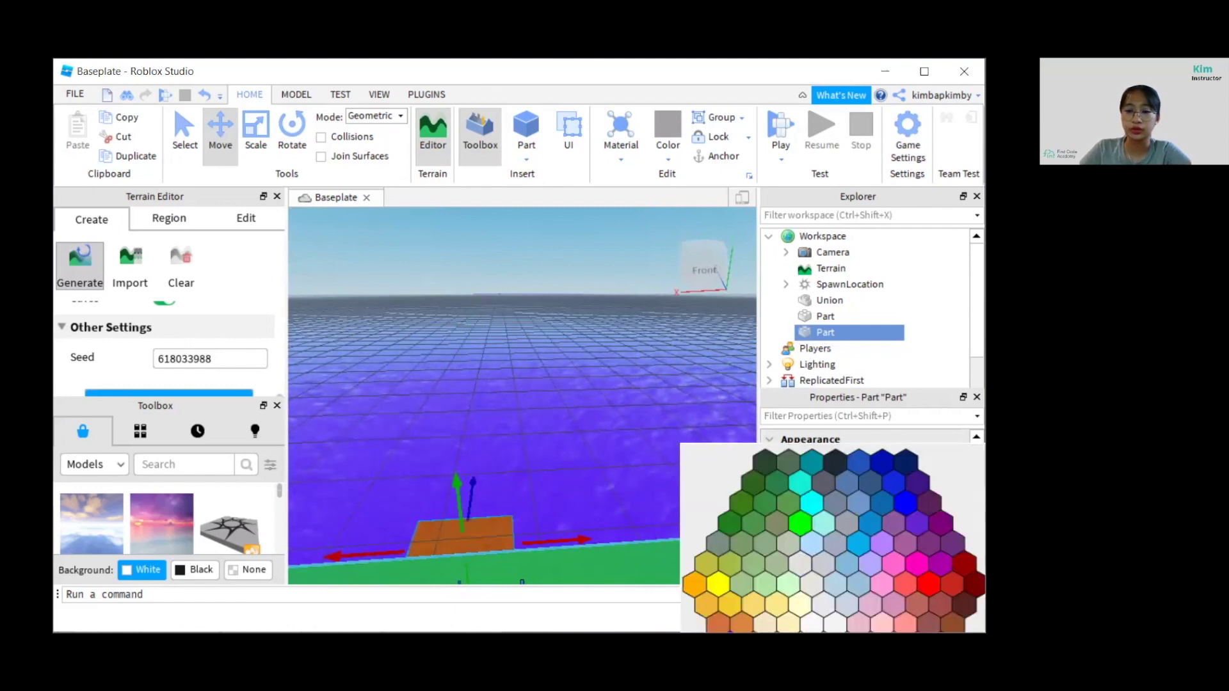
{"action": "left_click", "coordinate": [729, 639]}
Set the wooden block's size to 6, 1, 50.
{"action": "scroll", "coordinate": [863, 563], "scroll_direction": "down", "scroll_amount": 4}
{"action": "scroll", "coordinate": [867, 564], "scroll_direction": "down", "scroll_amount": 6}
{"action": "left_click", "coordinate": [878, 519]}
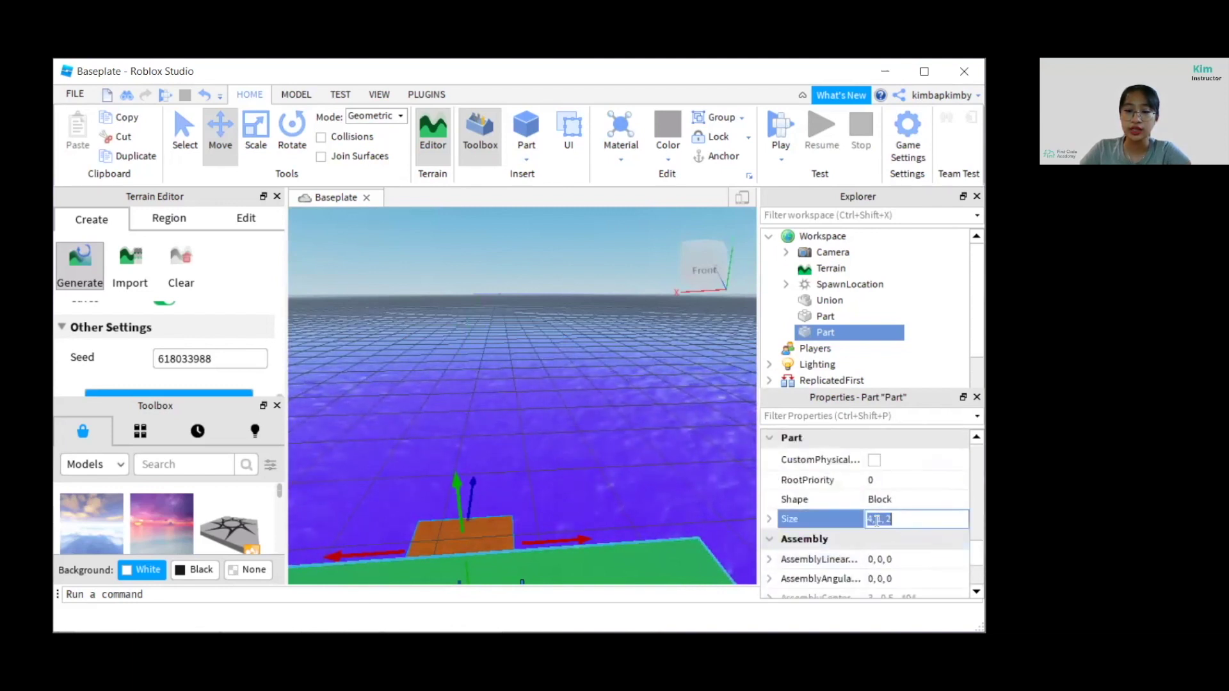
{"action": "type", "text": "6"}
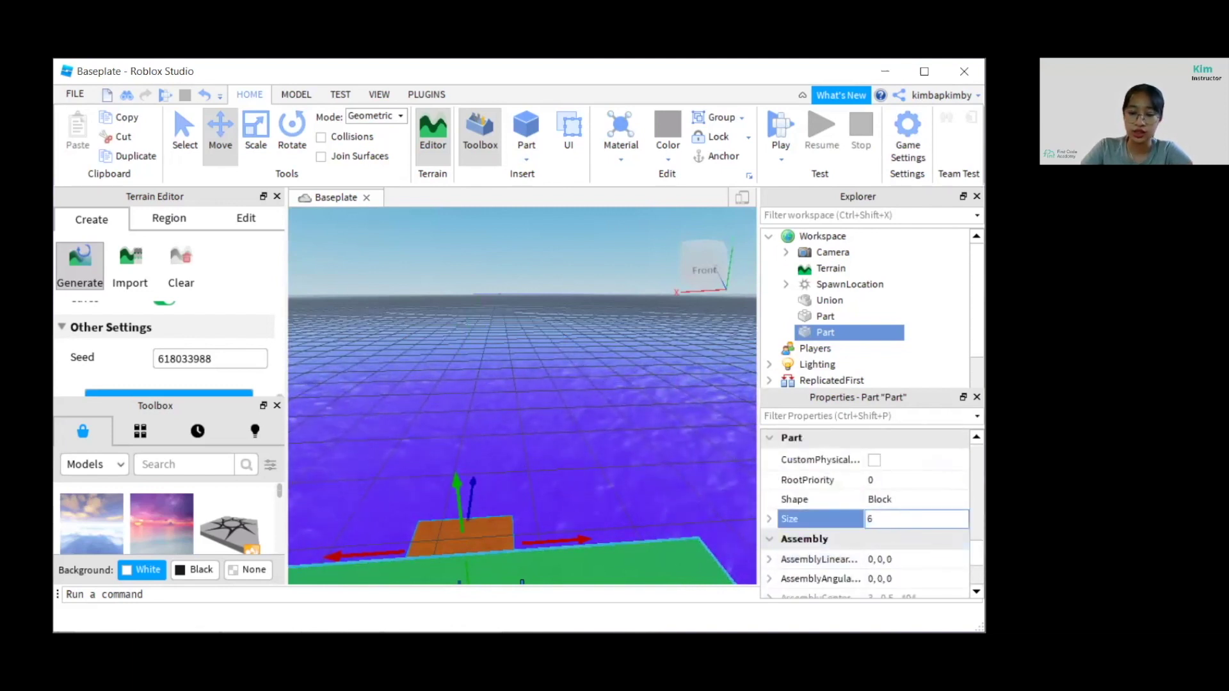
{"action": "type", "text": ", 1"}
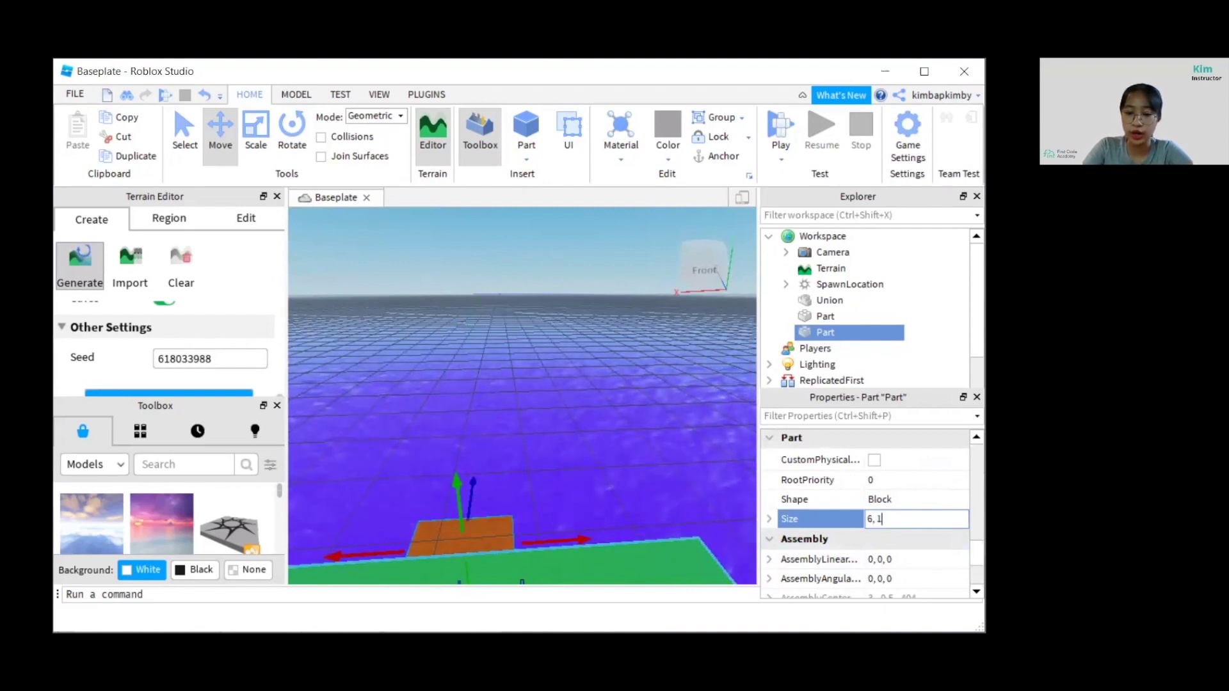
{"action": "type", "text": ", 50"}
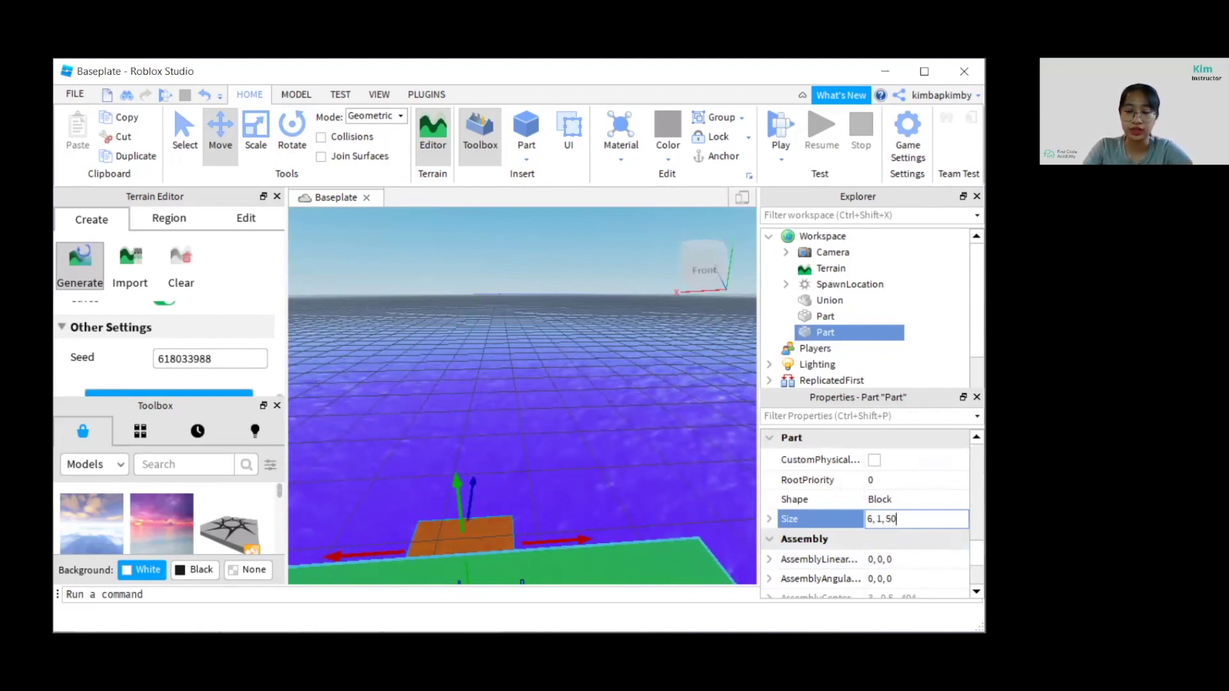
{"action": "key", "text": "Return"}
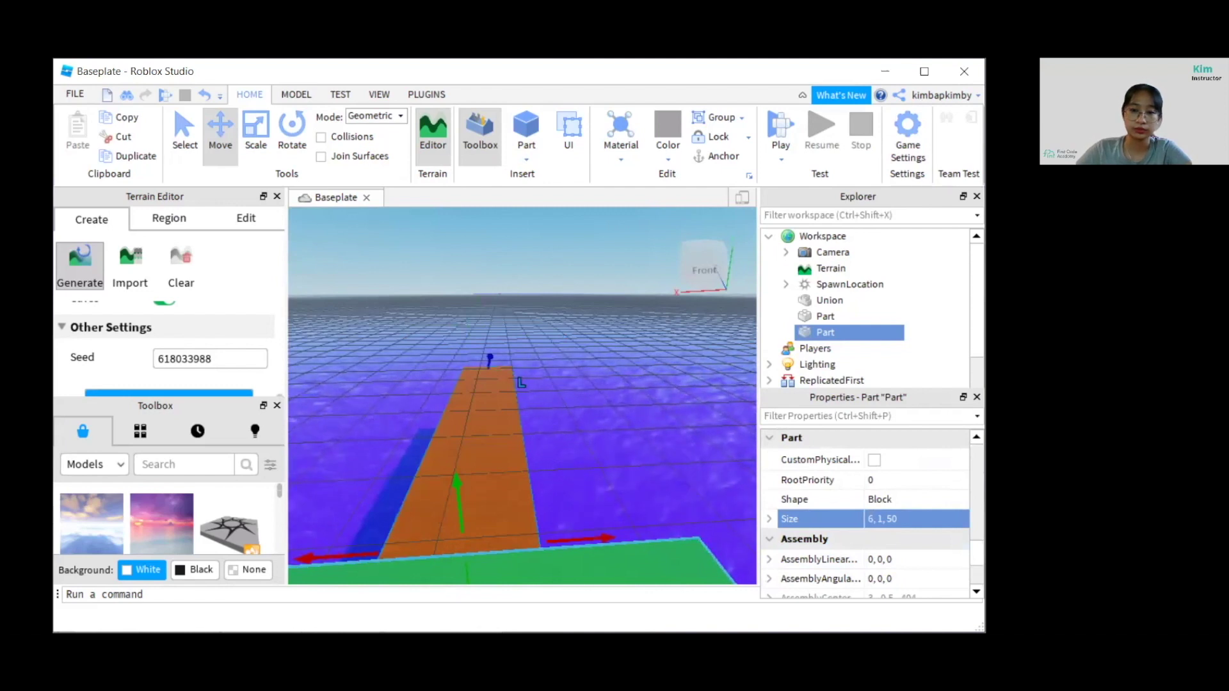
Move the long wooden plank away until its near end meets the green platform's far edge, and rename it Bridge.
{"action": "left_click_drag", "start_coordinate": [489, 359], "coordinate": [493, 329]}
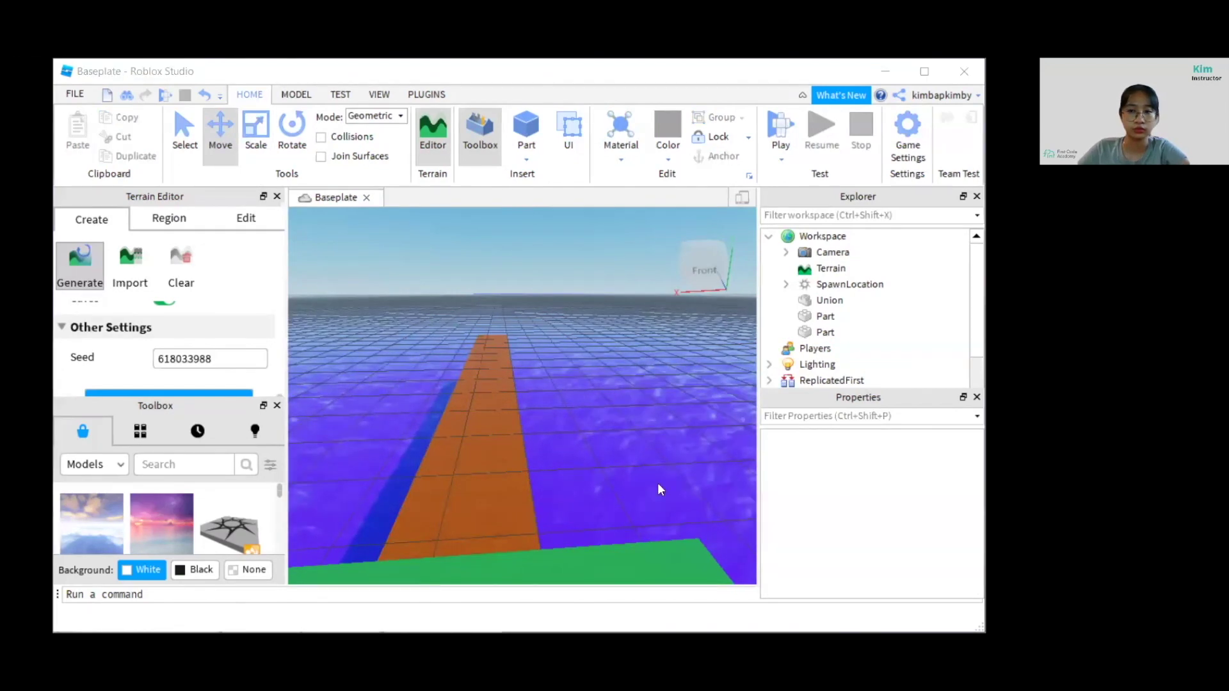
{"action": "left_click", "coordinate": [478, 456]}
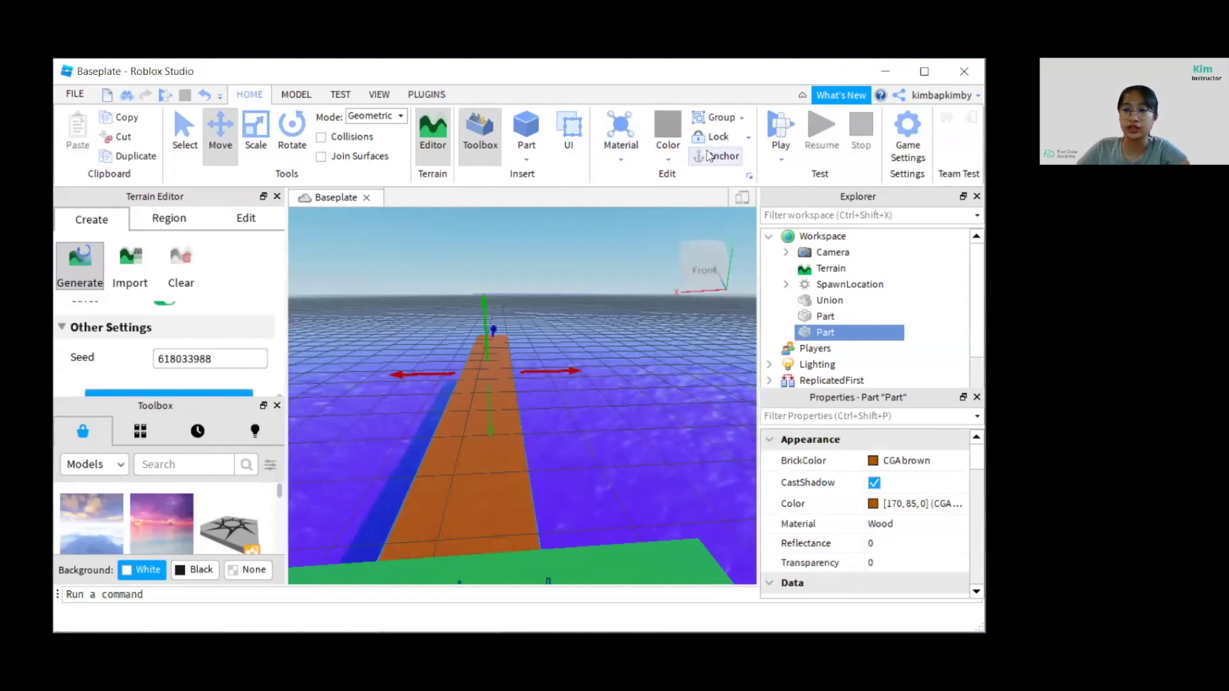
{"action": "right_click", "coordinate": [830, 334]}
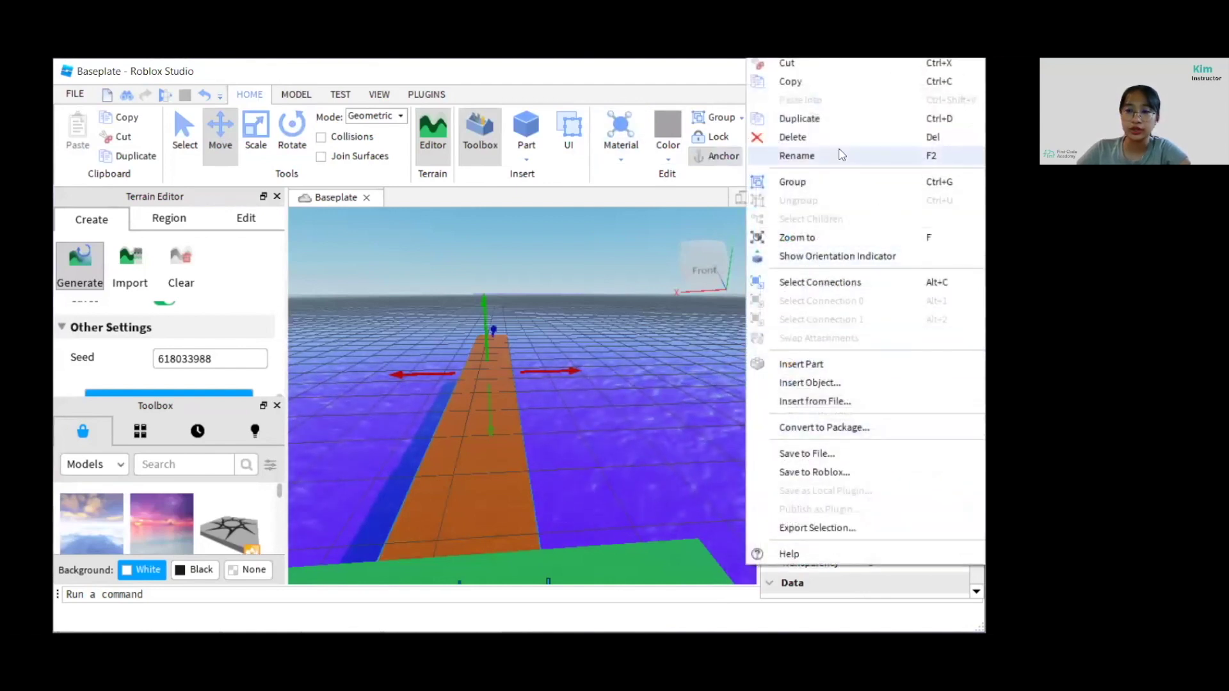
{"action": "left_click", "coordinate": [797, 155]}
{"action": "type", "text": "Bridge"}
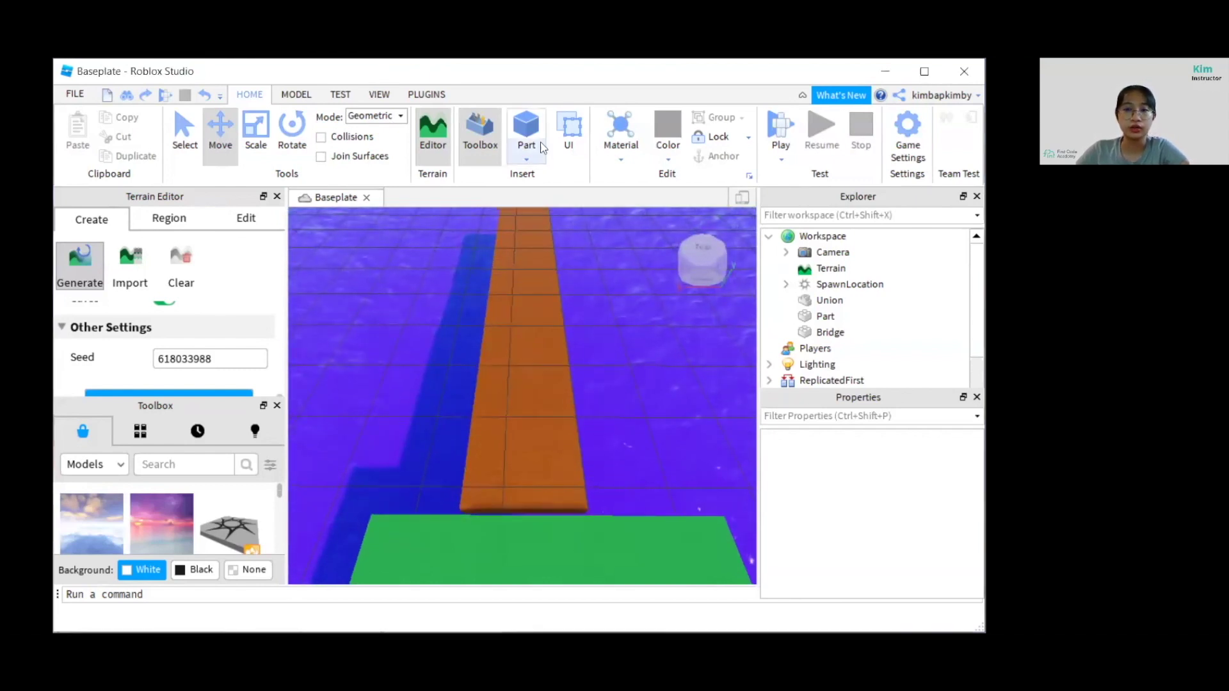
Insert a block part near the start of the second bridge, along its left edge, and shorten it to about half the bridge's width.
{"action": "left_click", "coordinate": [527, 125]}
{"action": "left_click_drag", "start_coordinate": [532, 384], "coordinate": [513, 427]}
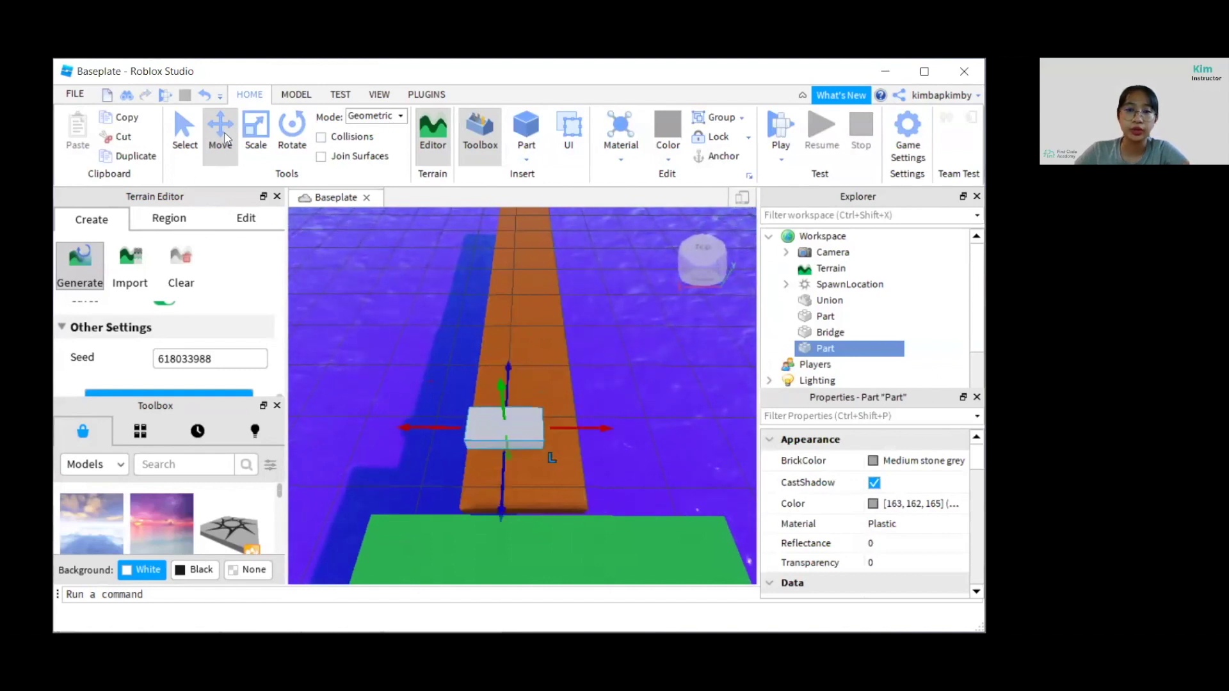
{"action": "left_click", "coordinate": [256, 131]}
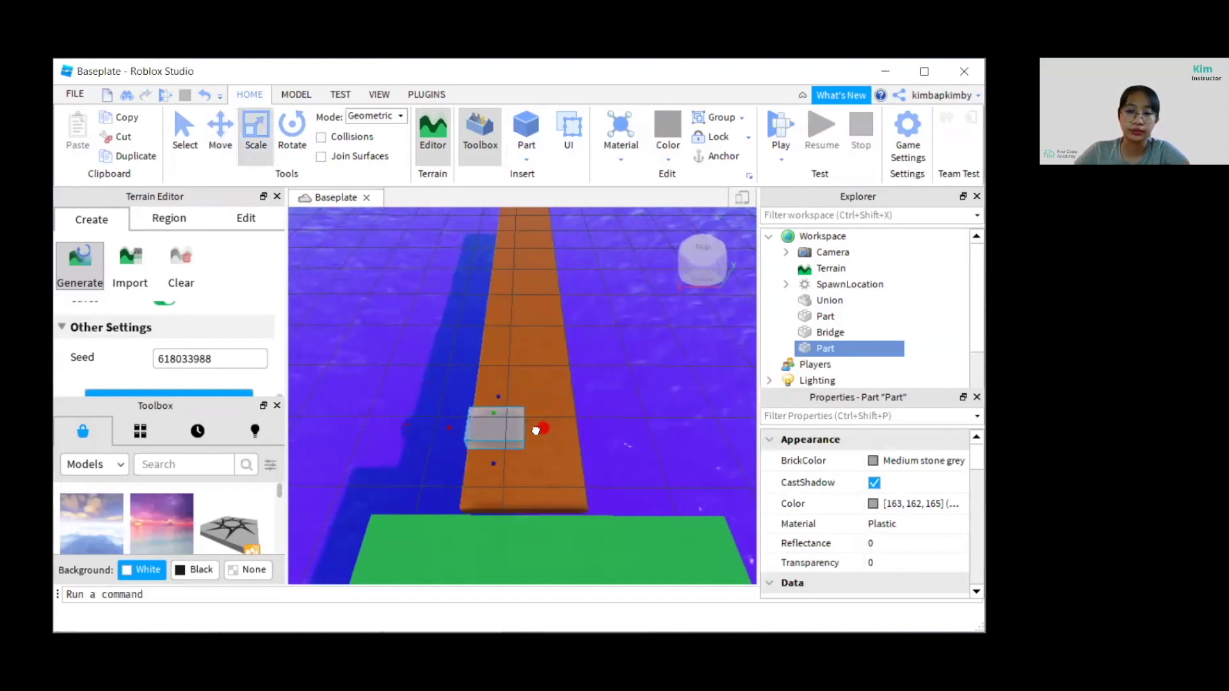
{"action": "left_click_drag", "start_coordinate": [534, 431], "coordinate": [532, 431]}
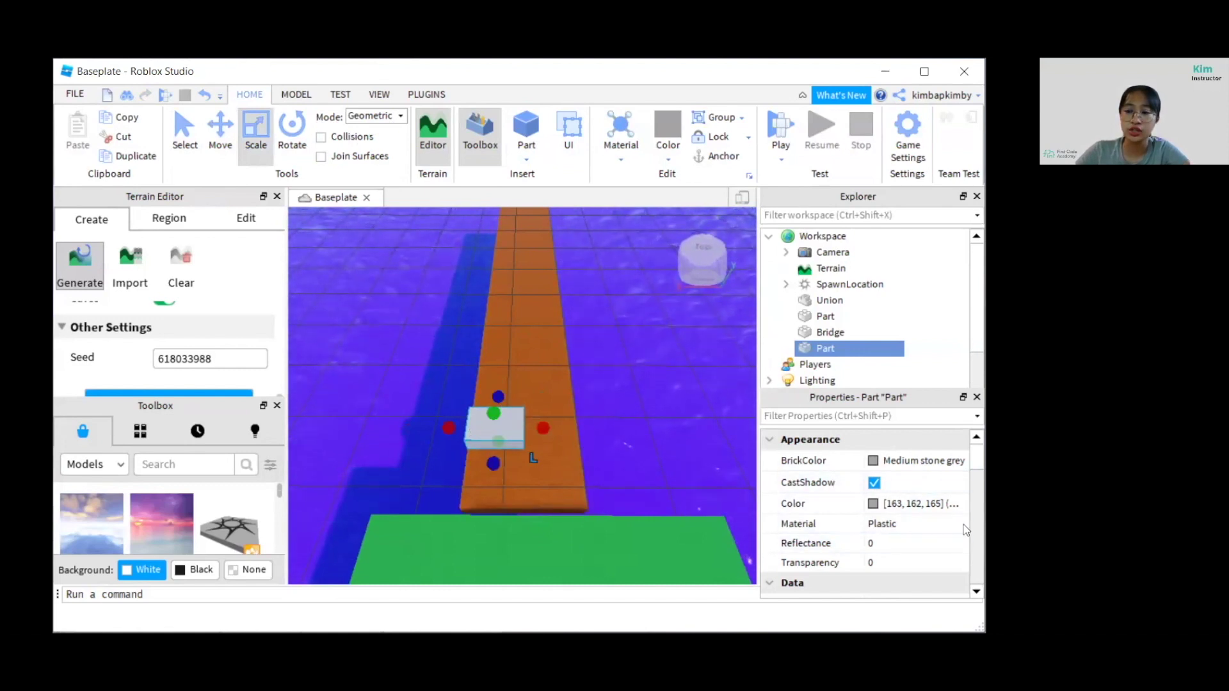
Set the small block's material to Neon and its brick colour to Really red.
{"action": "left_click", "coordinate": [915, 526]}
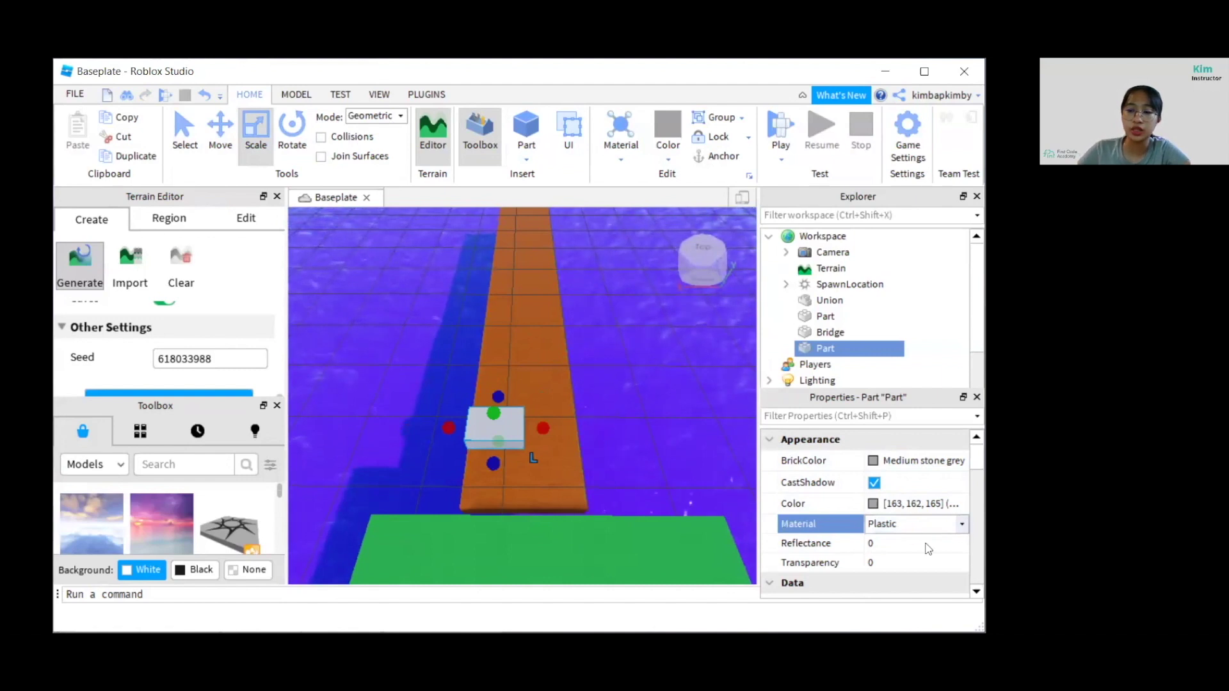
{"action": "left_click", "coordinate": [921, 524]}
{"action": "left_click", "coordinate": [881, 628]}
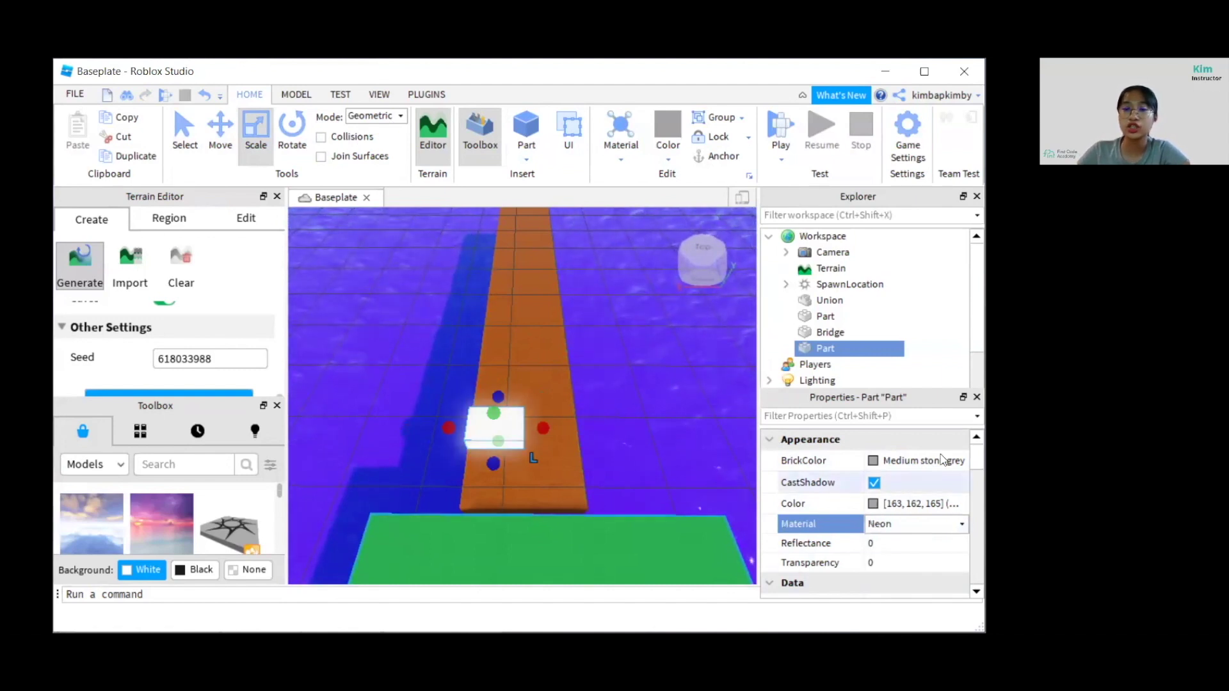
{"action": "left_click", "coordinate": [874, 462]}
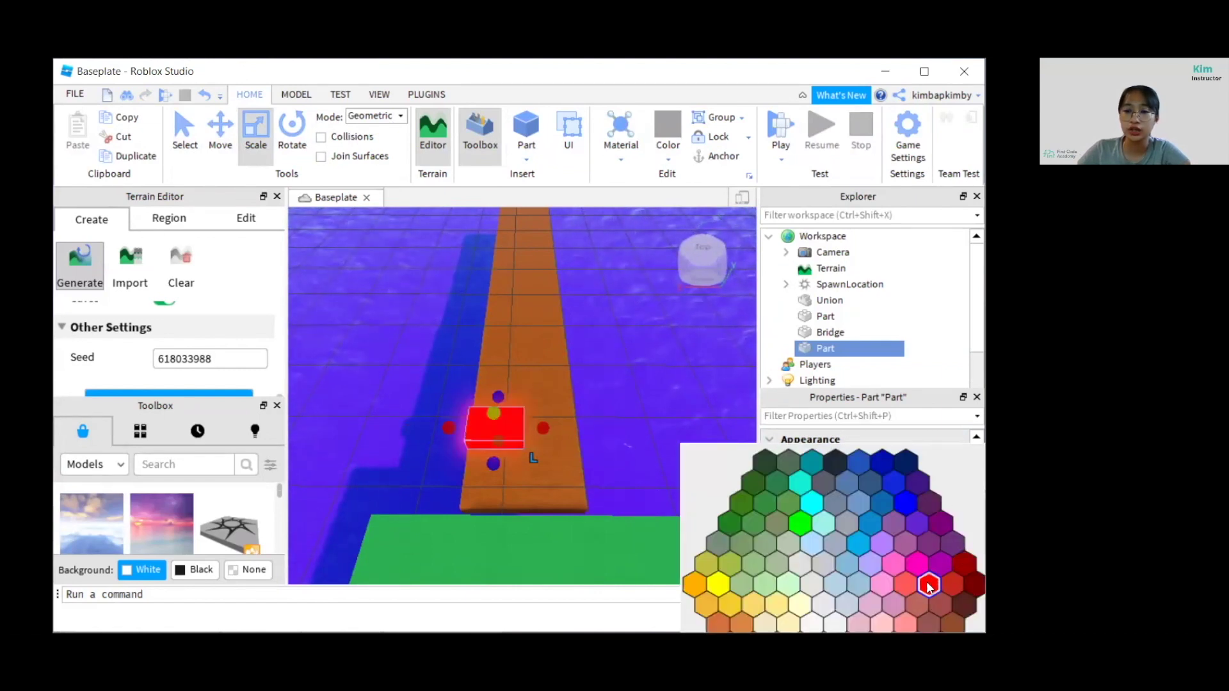
{"action": "left_click", "coordinate": [929, 585]}
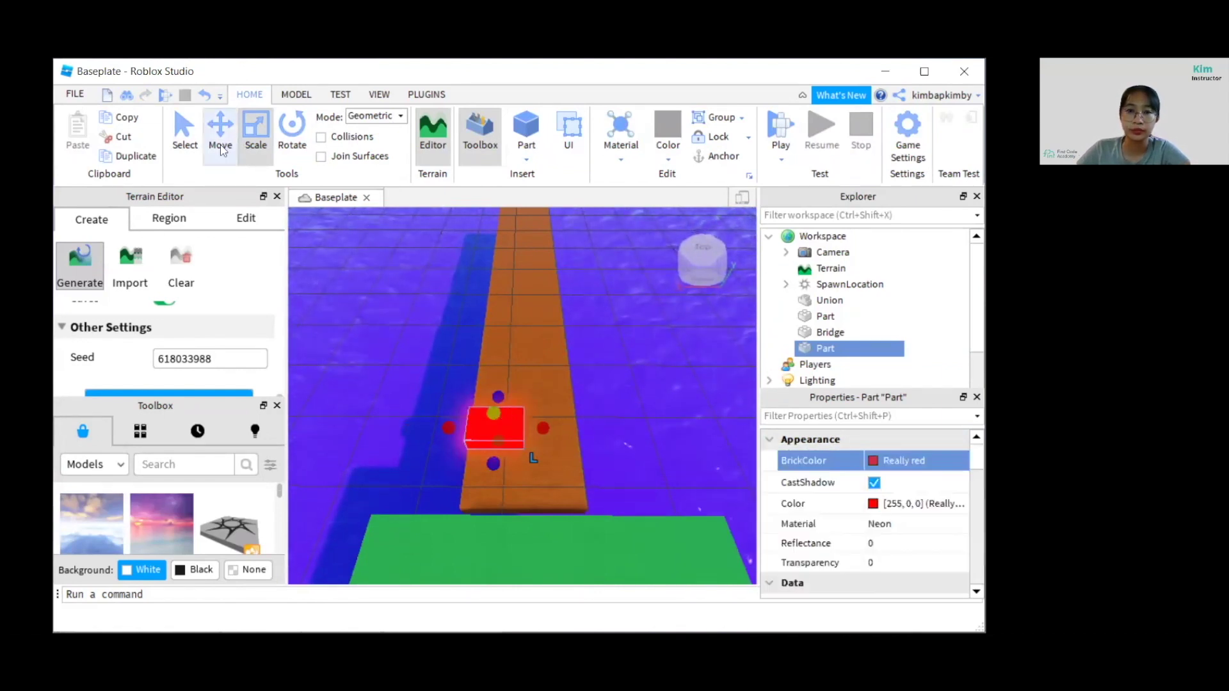
Move the red block slightly farther along the bridge and rename it Bomb.
{"action": "key", "text": "ctrl+2"}
{"action": "left_click_drag", "start_coordinate": [502, 374], "coordinate": [502, 343]}
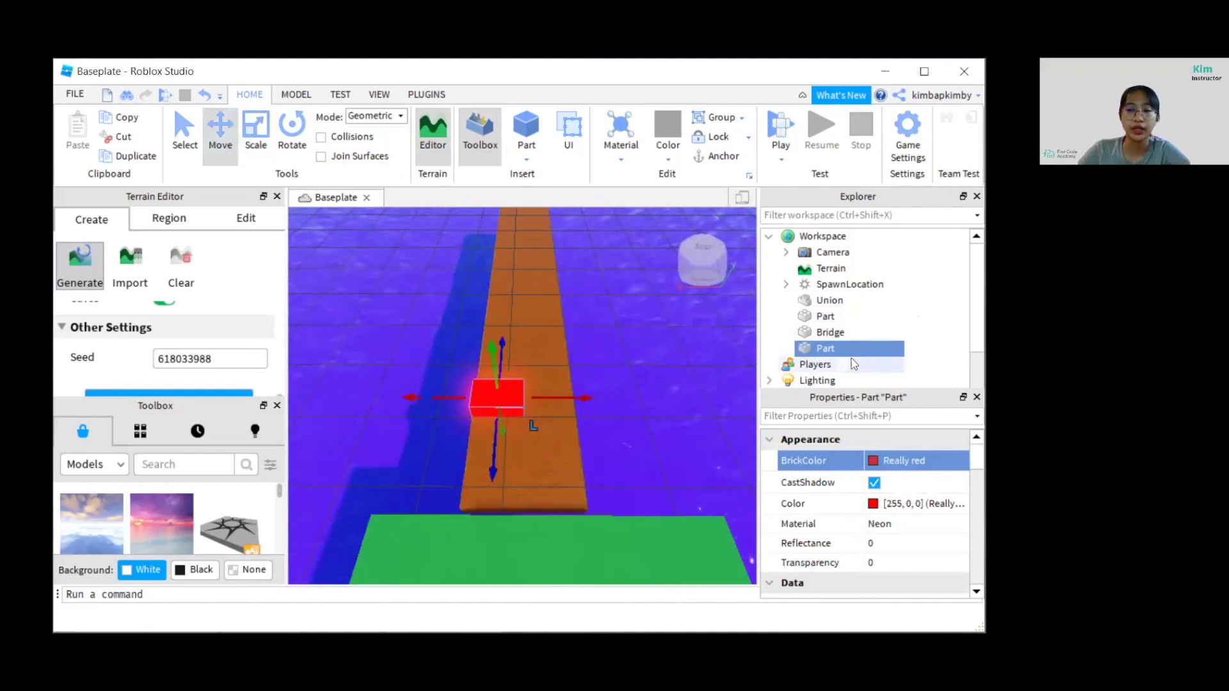
{"action": "right_click", "coordinate": [824, 354]}
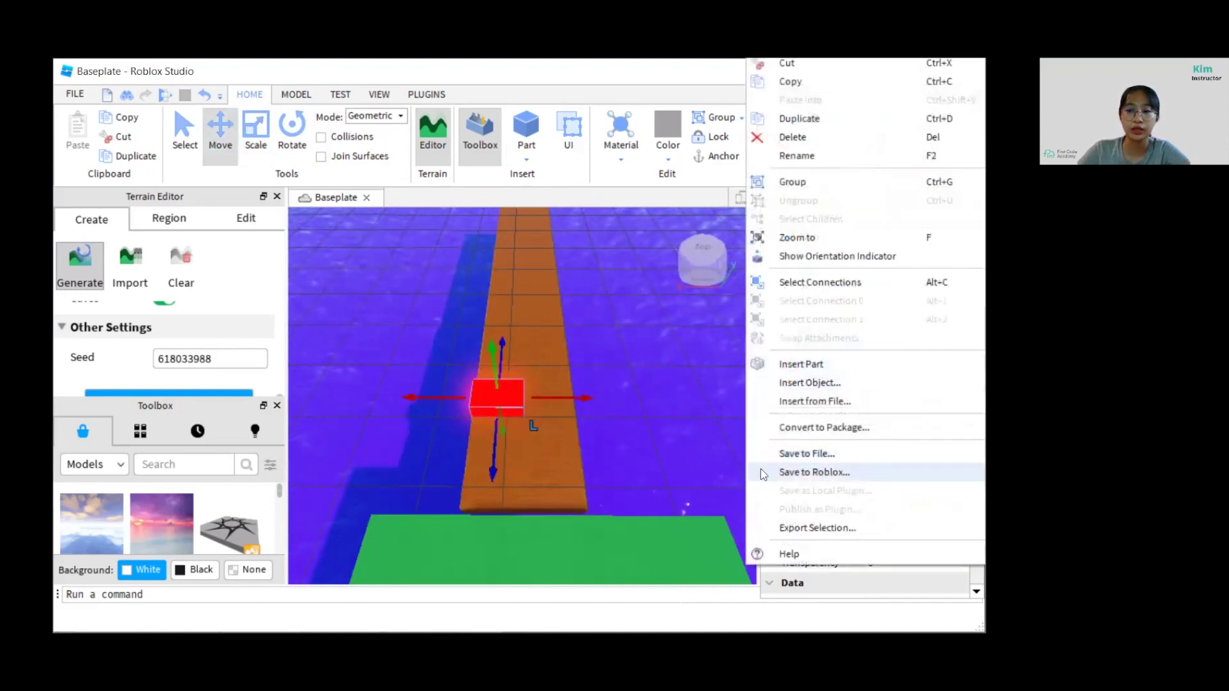
{"action": "left_click", "coordinate": [860, 148]}
{"action": "type", "text": "Bomb"}
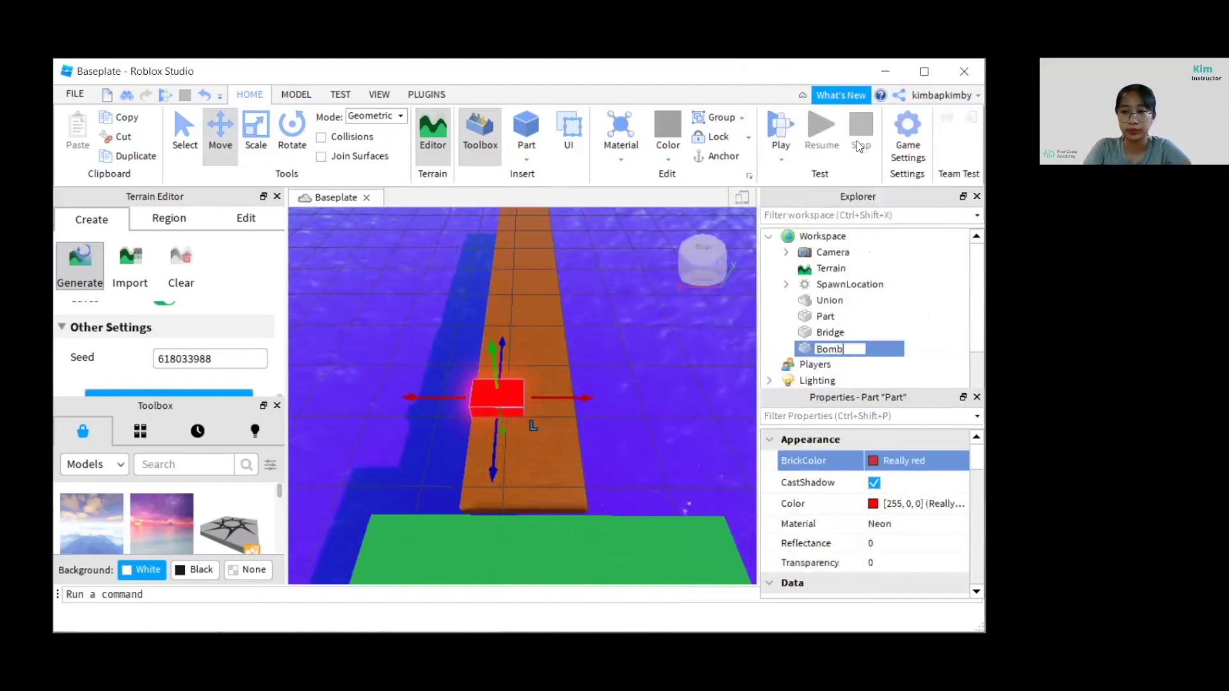
{"action": "key", "text": "Return"}
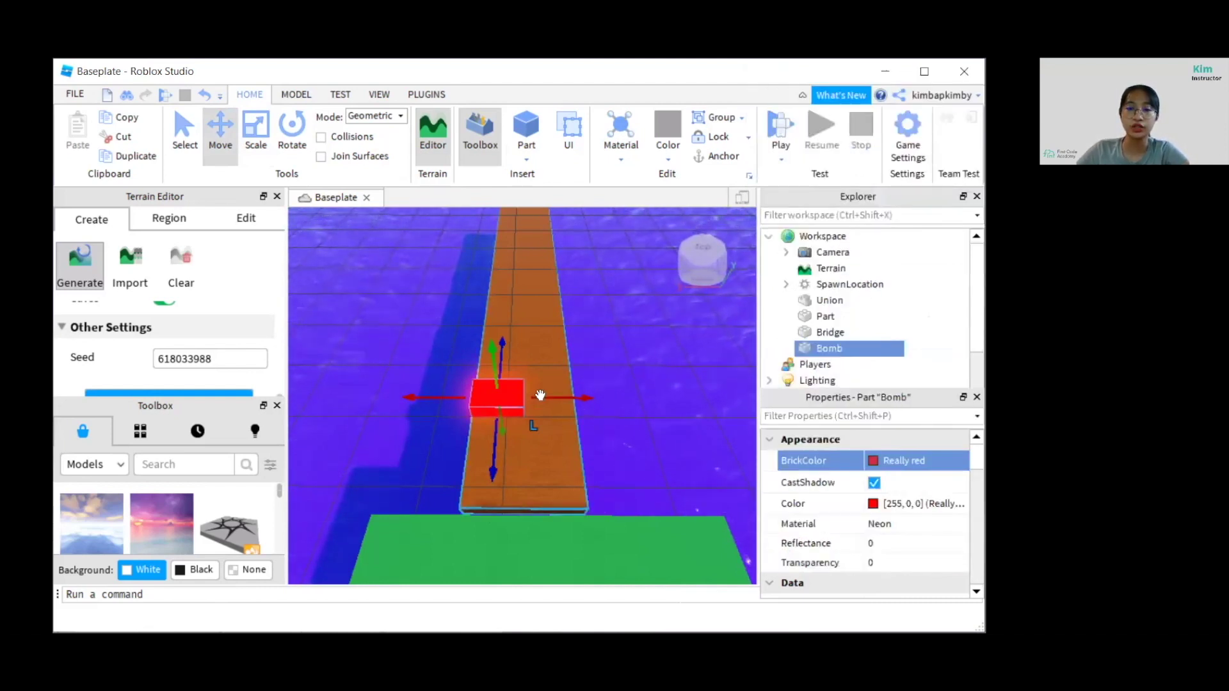
Duplicate the Bomb block twice, spacing the copies along the left side of the bridge, and reselect the nearest one.
{"action": "right_click_drag", "start_coordinate": [645, 426], "coordinate": [660, 462]}
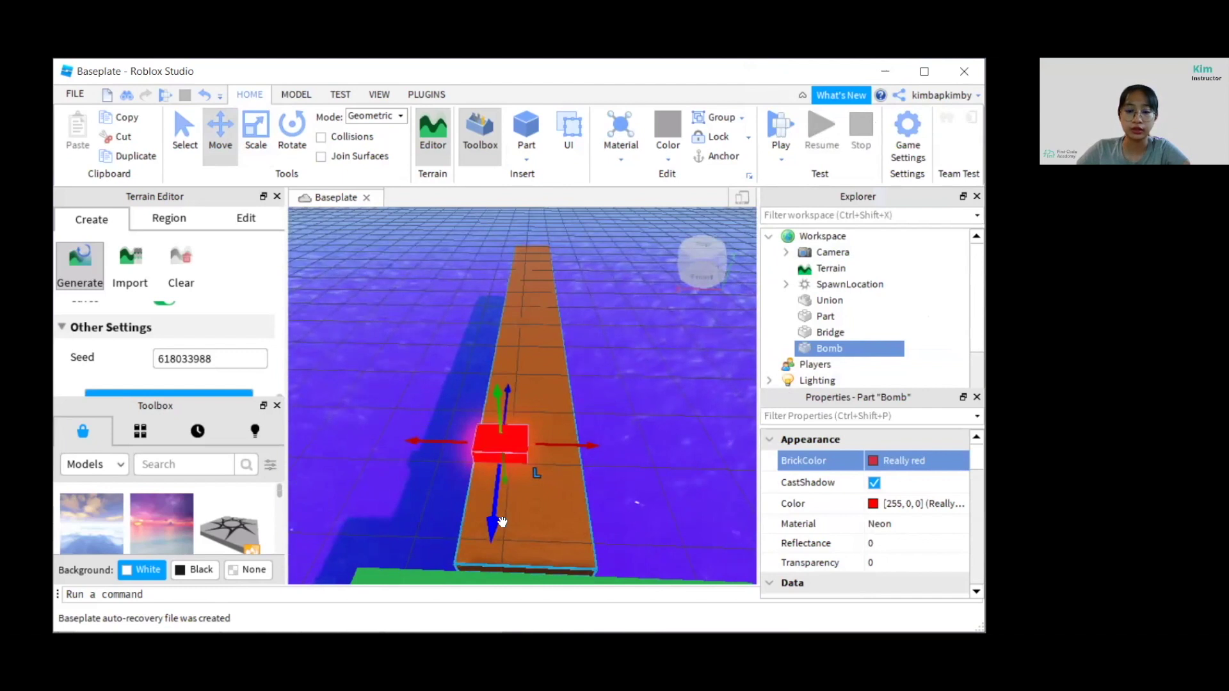
{"action": "key", "text": "ctrl+d"}
{"action": "left_click_drag", "start_coordinate": [506, 394], "coordinate": [526, 296]}
{"action": "key", "text": "ctrl+d"}
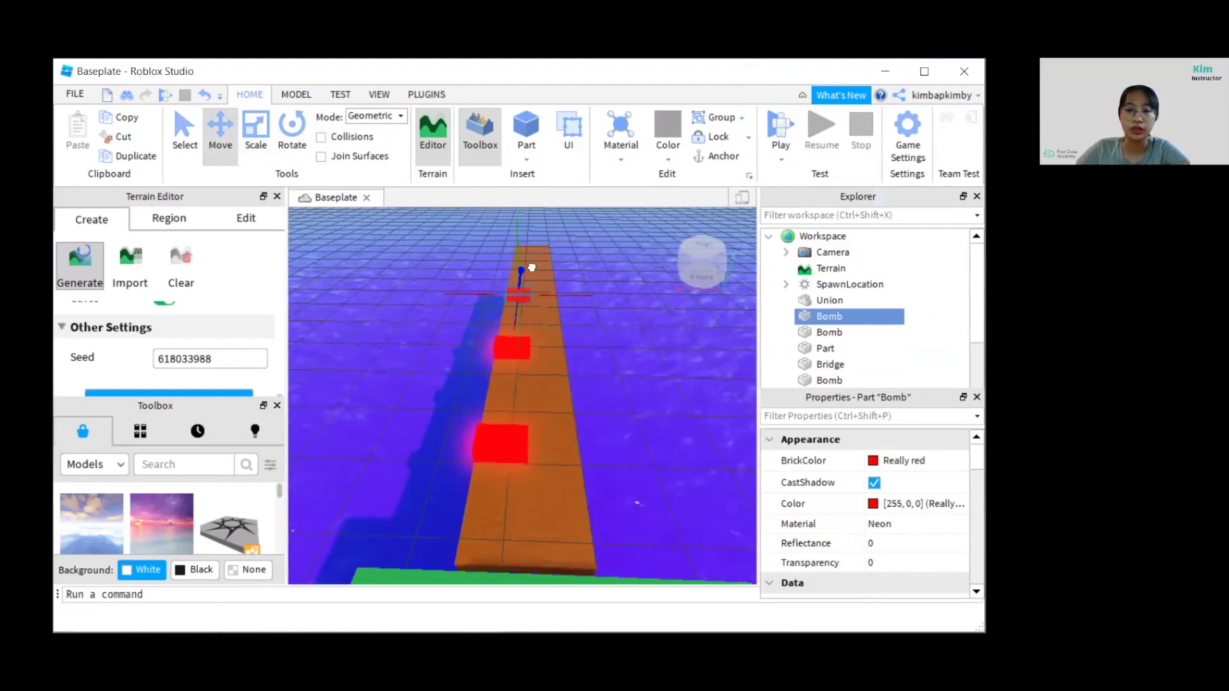
{"action": "left_click", "coordinate": [501, 443]}
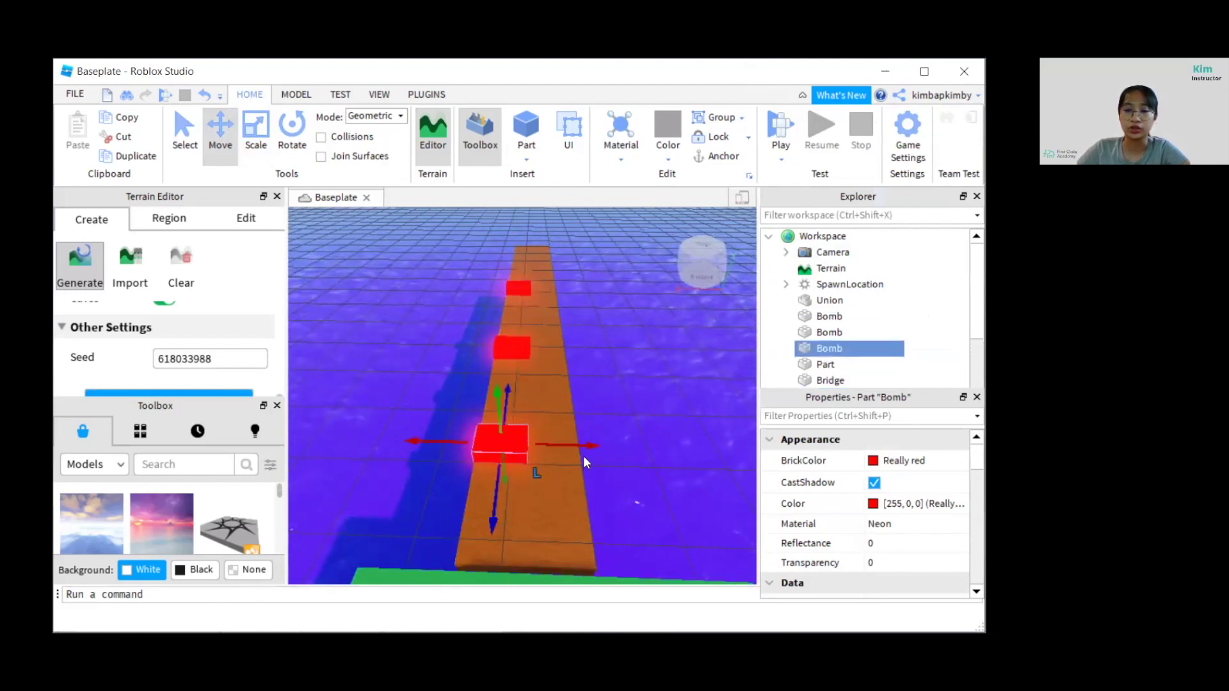
Place three duplicates of the Bomb block along the right side of the second bridge, staggered with the left-side ones.
{"action": "left_click_drag", "start_coordinate": [574, 446], "coordinate": [627, 447]}
{"action": "left_click_drag", "start_coordinate": [551, 411], "coordinate": [549, 357]}
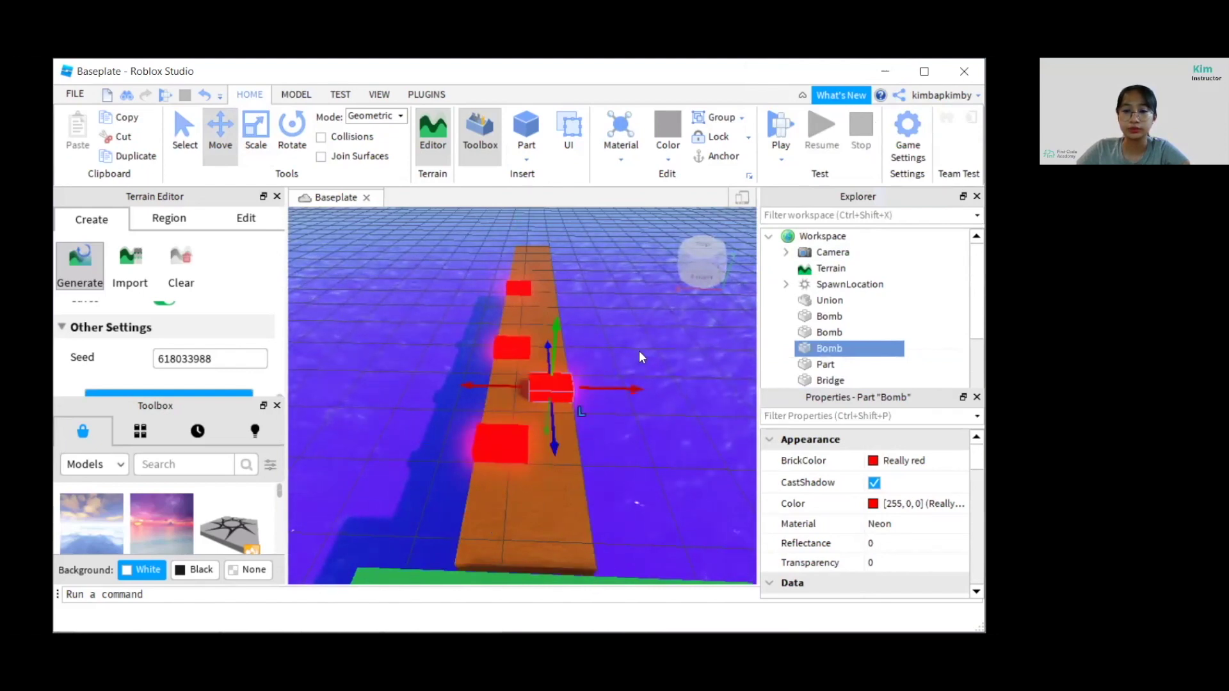
{"action": "right_click_drag", "start_coordinate": [640, 351], "coordinate": [643, 359]}
{"action": "scroll", "coordinate": [640, 351], "scroll_direction": "up", "scroll_amount": 3}
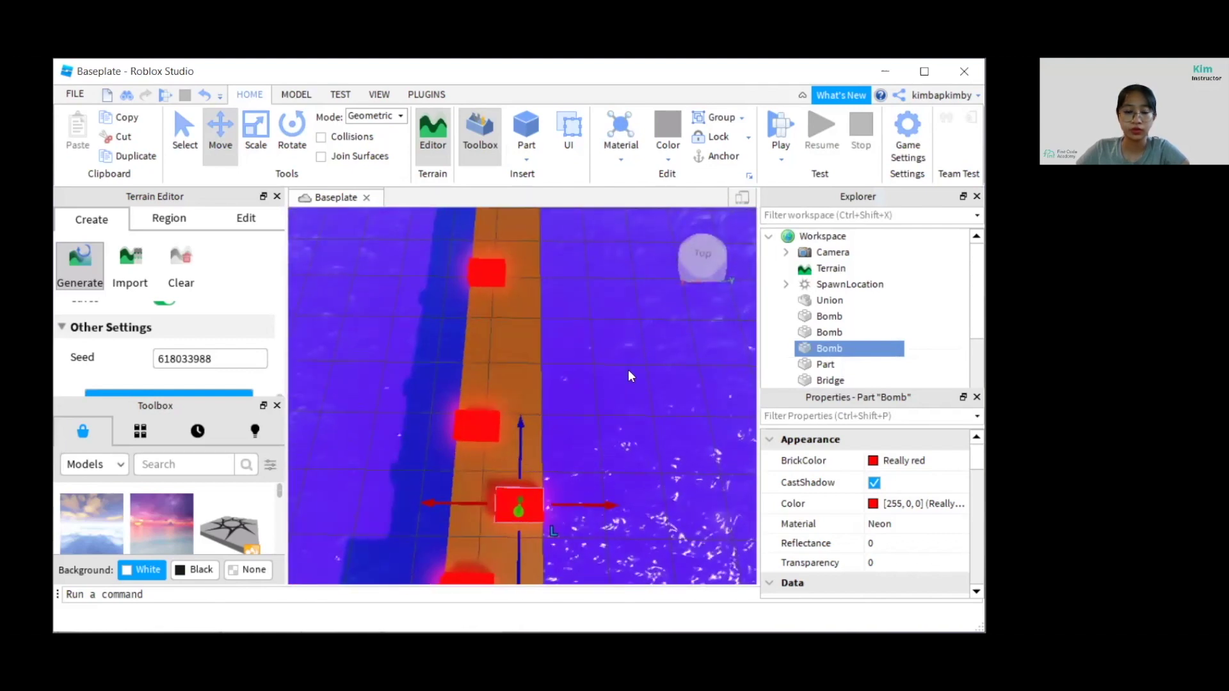
{"action": "key", "text": "ctrl+d"}
{"action": "left_click_drag", "start_coordinate": [522, 448], "coordinate": [543, 302]}
{"action": "right_click_drag", "start_coordinate": [613, 371], "coordinate": [616, 374]}
{"action": "key", "text": "ctrl+d"}
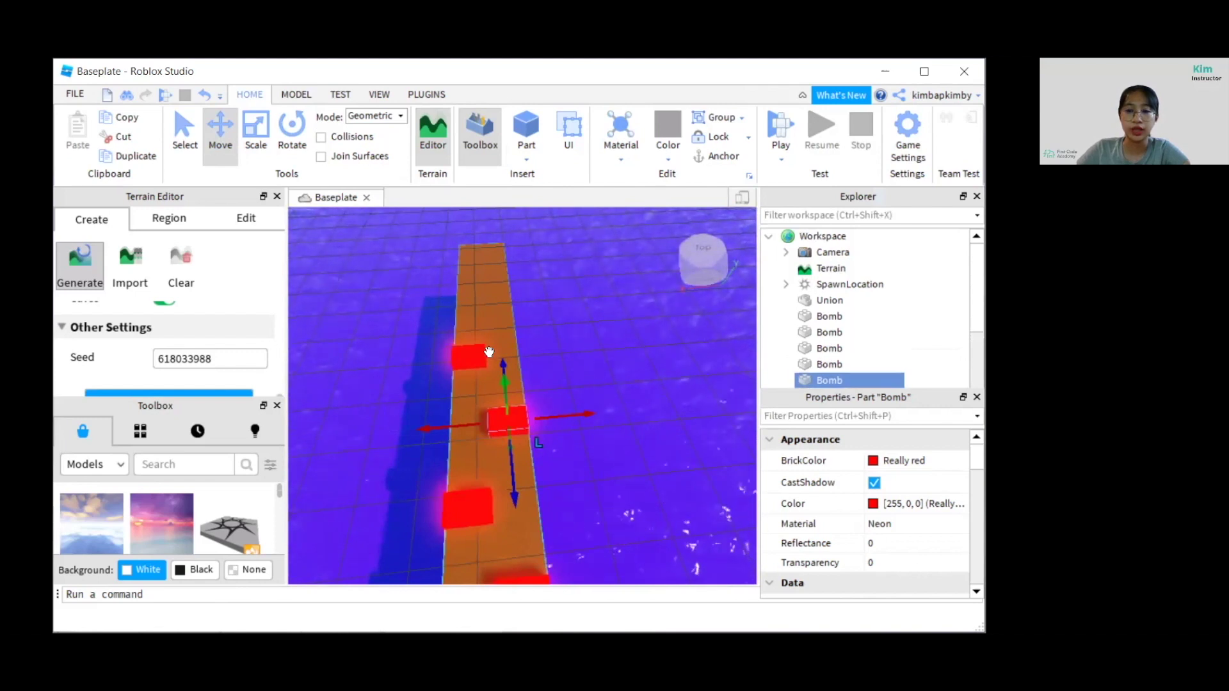
{"action": "left_click_drag", "start_coordinate": [504, 363], "coordinate": [501, 256]}
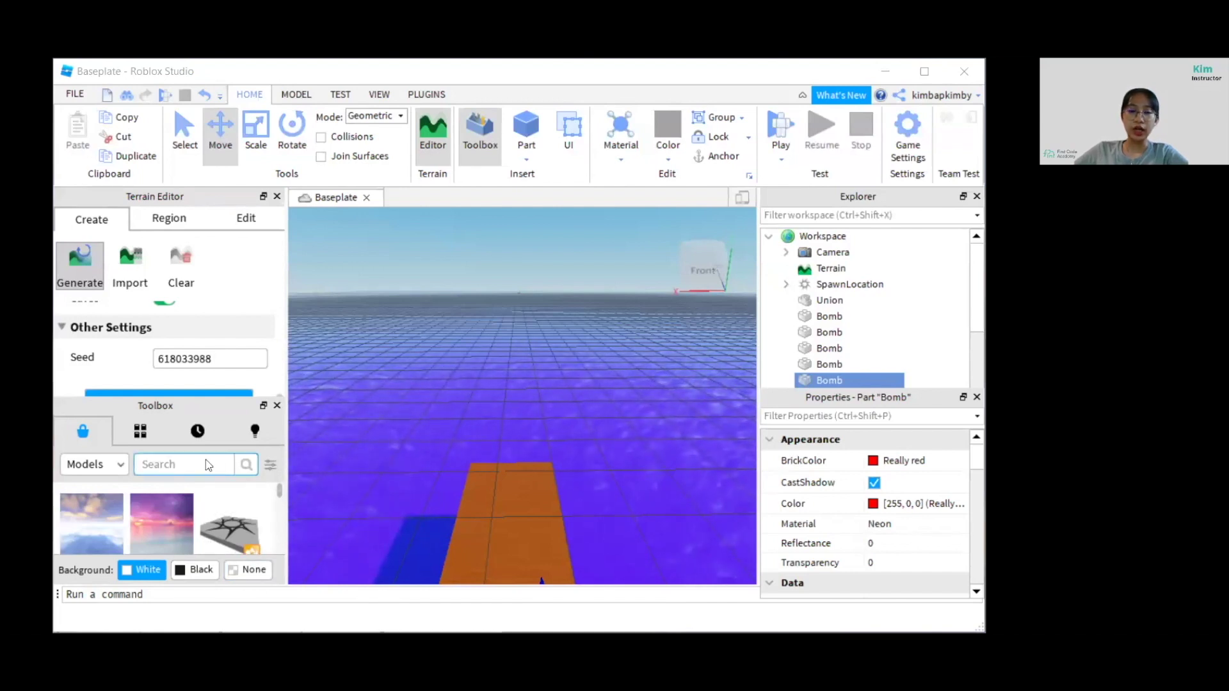
Search the model library for "hut" and insert the Vietnam hut at the far end of the second bridge.
{"action": "left_click", "coordinate": [169, 466]}
{"action": "type", "text": "hut"}
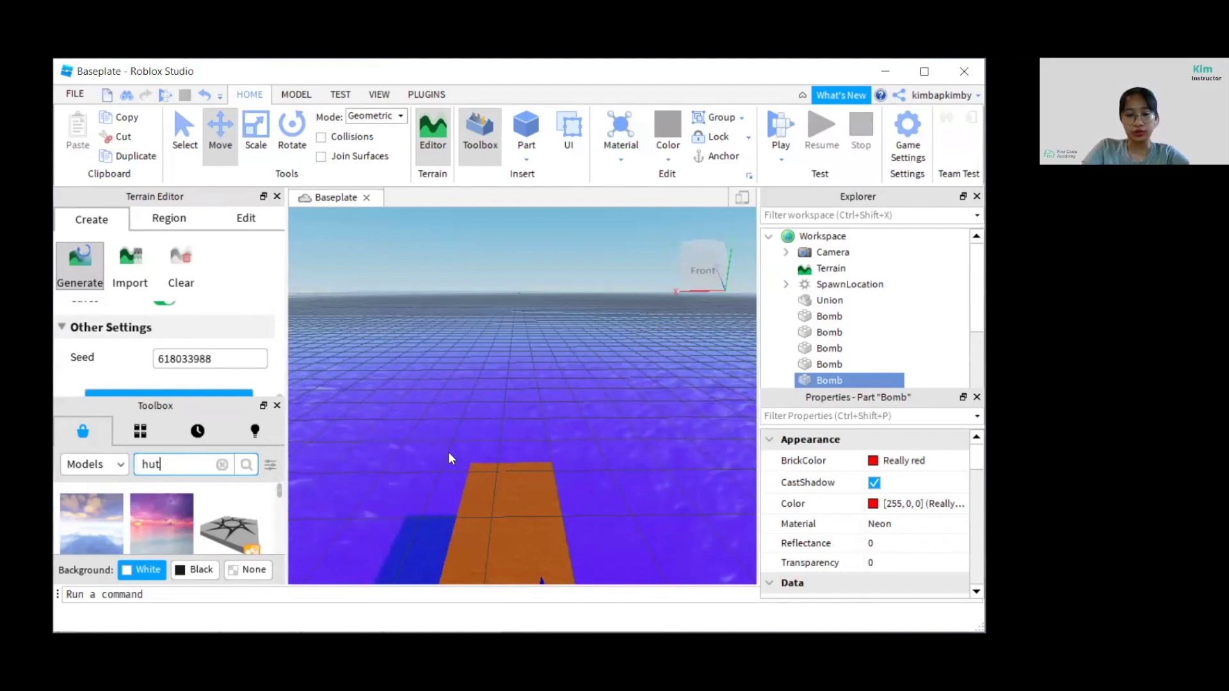
{"action": "key", "text": "Return"}
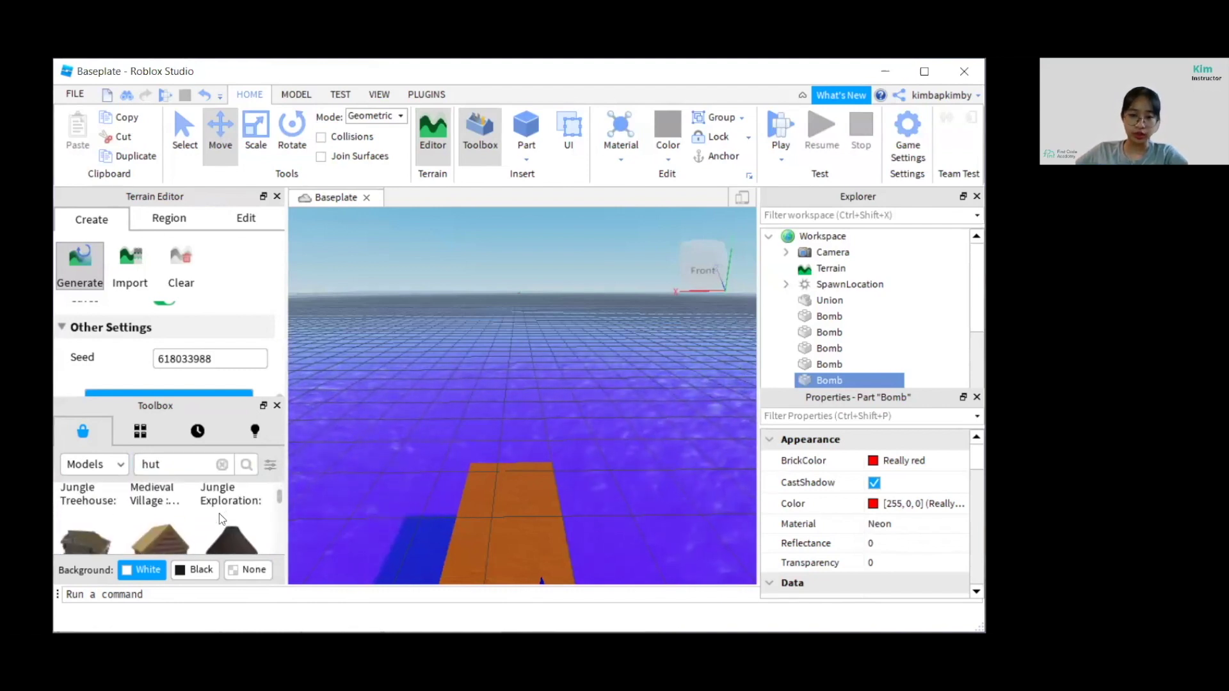
{"action": "scroll", "coordinate": [219, 514], "scroll_direction": "down", "scroll_amount": 2}
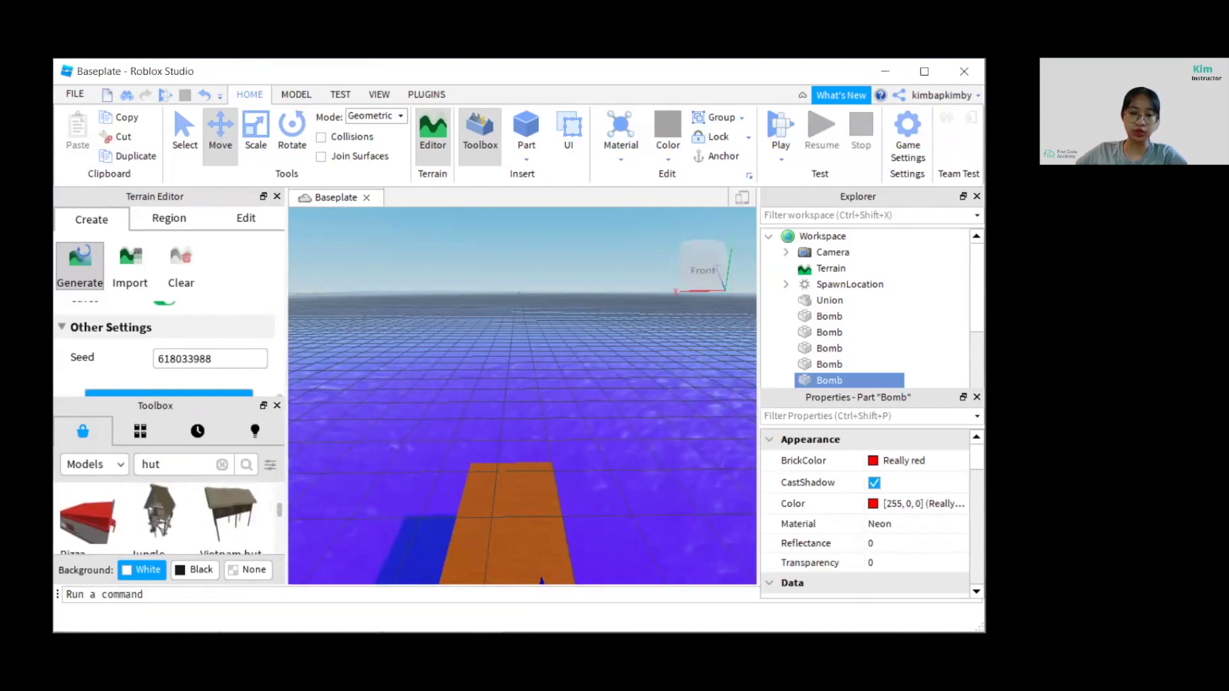
{"action": "left_click", "coordinate": [222, 520]}
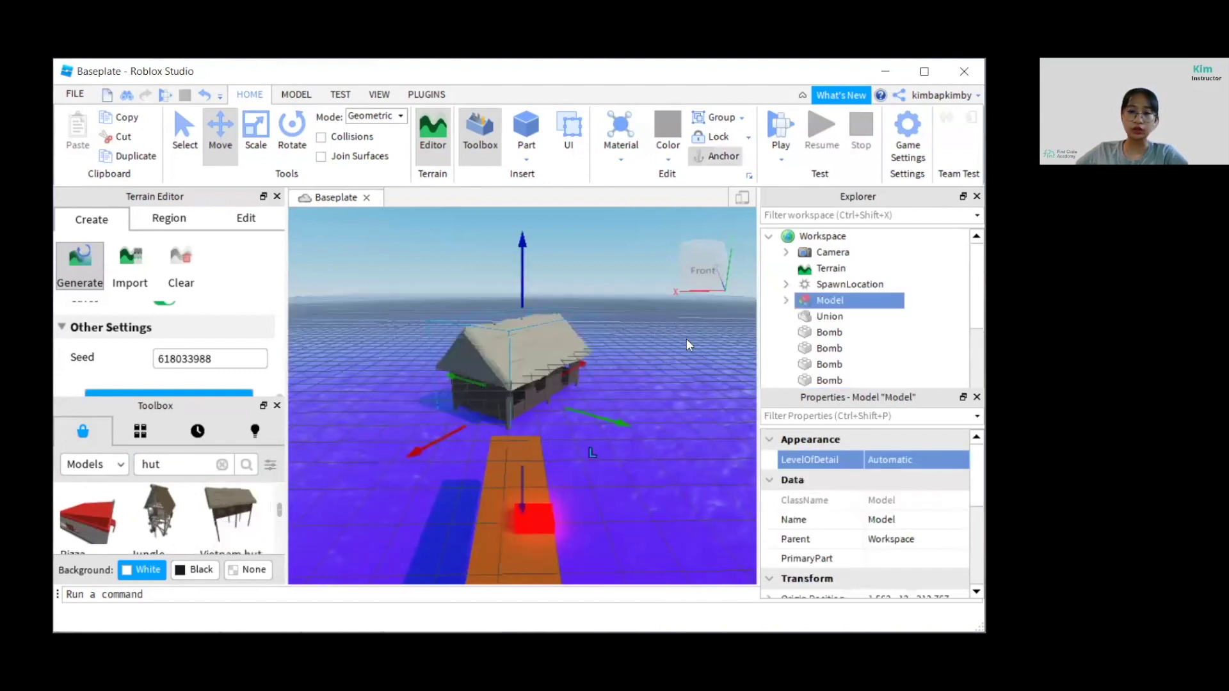
Move the hut to the end of the second bridge and adjust its height so its floor meets the bridge.
{"action": "left_click_drag", "start_coordinate": [496, 358], "coordinate": [549, 439]}
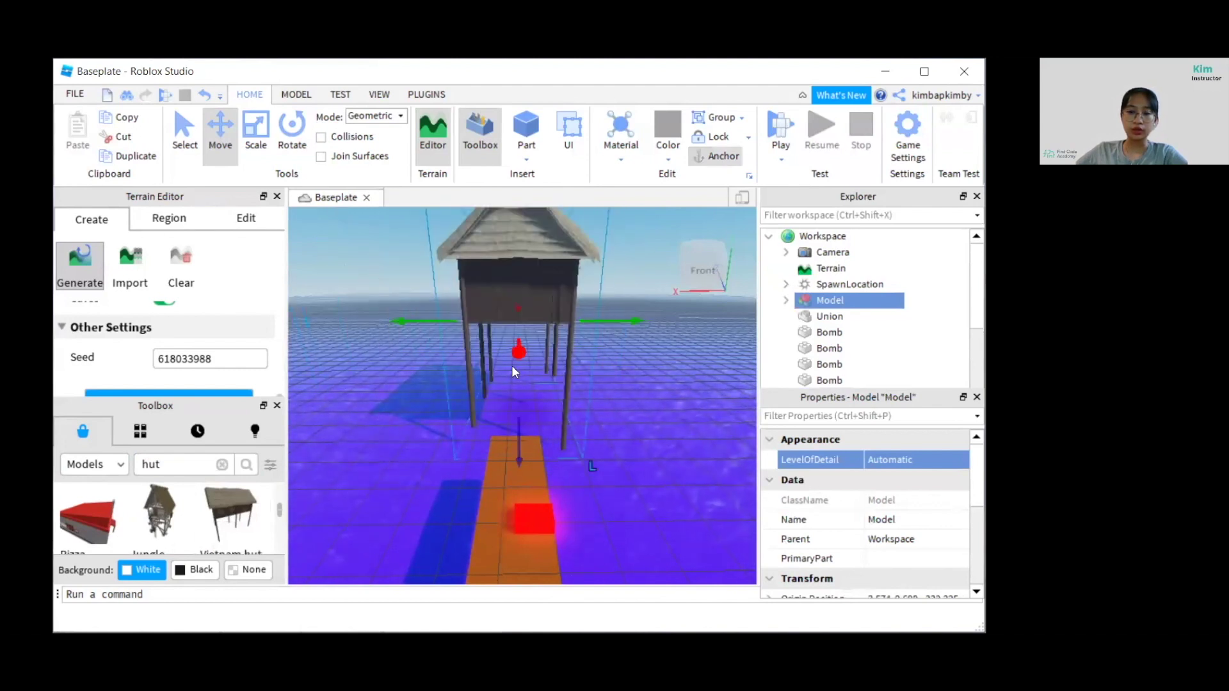
{"action": "left_click_drag", "start_coordinate": [513, 422], "coordinate": [577, 350]}
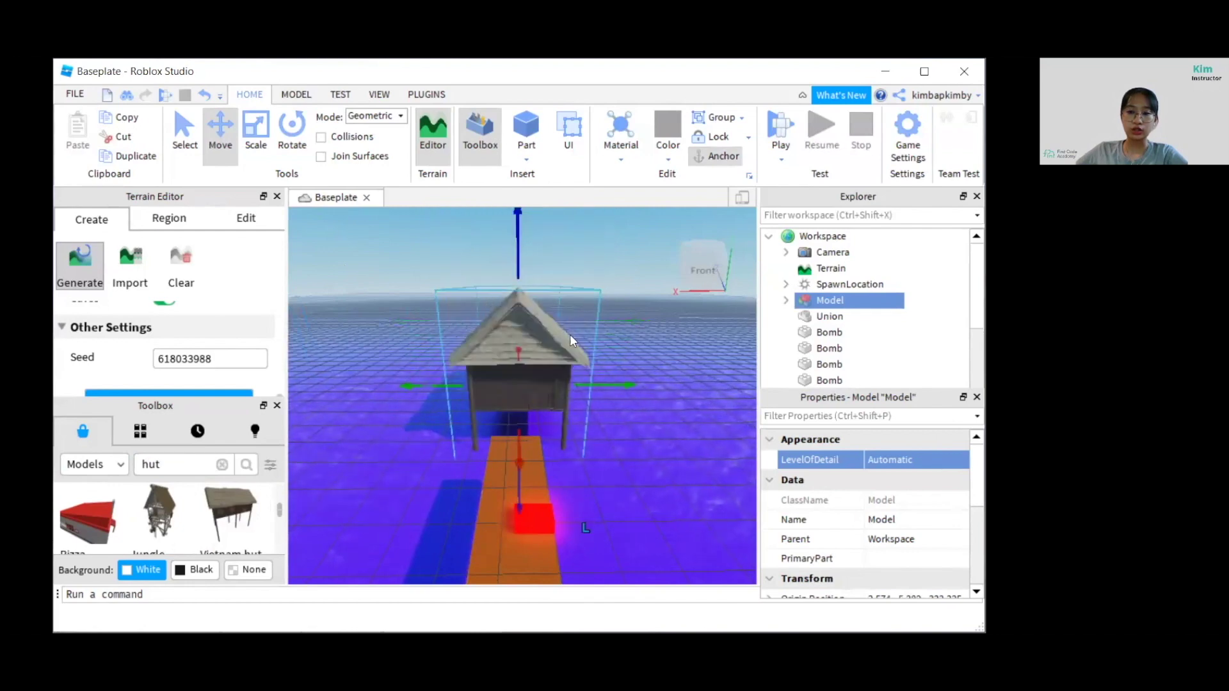
{"action": "left_click_drag", "start_coordinate": [511, 461], "coordinate": [497, 519]}
{"action": "left_click_drag", "start_coordinate": [518, 257], "coordinate": [518, 231]}
{"action": "right_click_drag", "start_coordinate": [644, 456], "coordinate": [637, 439]}
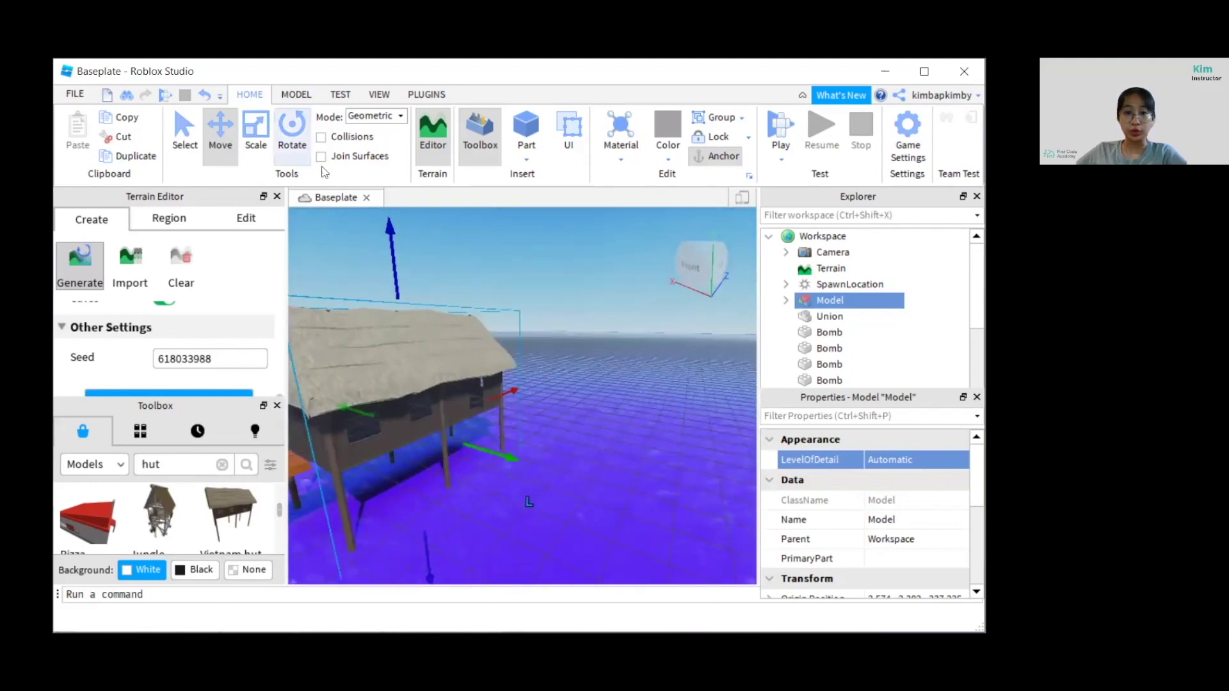
Rotate the hut a quarter turn so its long side faces the bridge.
{"action": "key", "text": "f"}
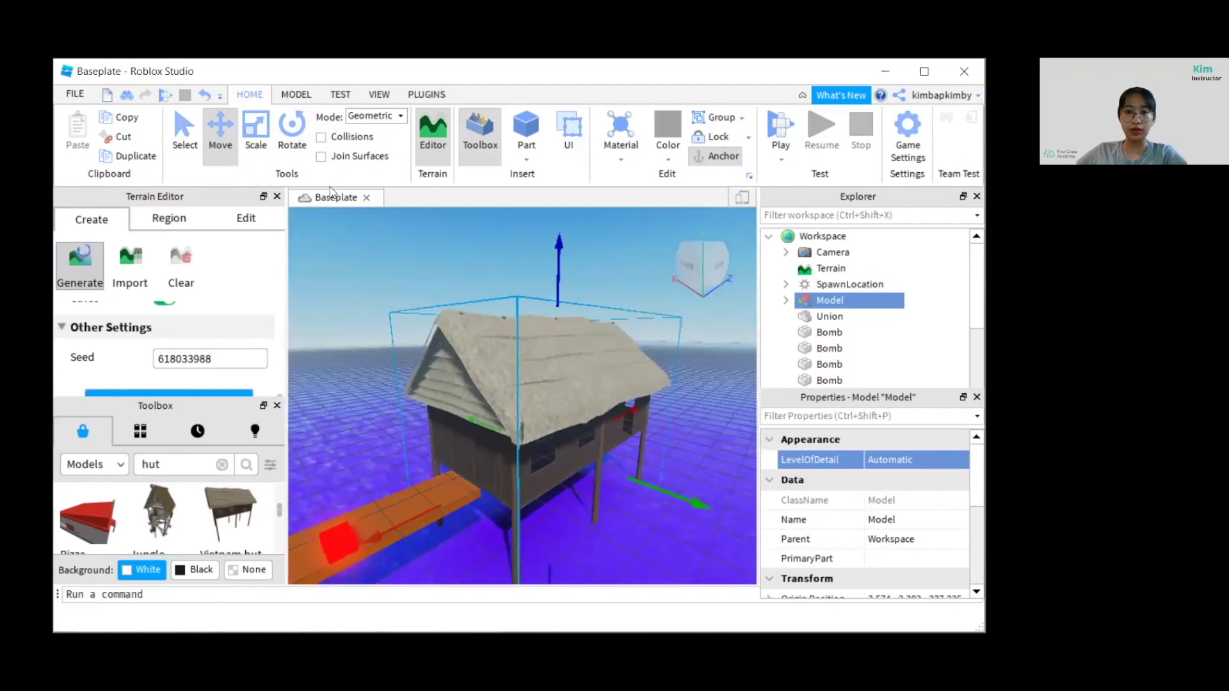
{"action": "left_click", "coordinate": [305, 147]}
{"action": "left_click_drag", "start_coordinate": [595, 461], "coordinate": [542, 550]}
{"action": "right_click_drag", "start_coordinate": [605, 544], "coordinate": [605, 543]}
Shift the hut back and sideways so its doorway lines up with the end of the bridge.
{"action": "key", "text": "ctrl+2"}
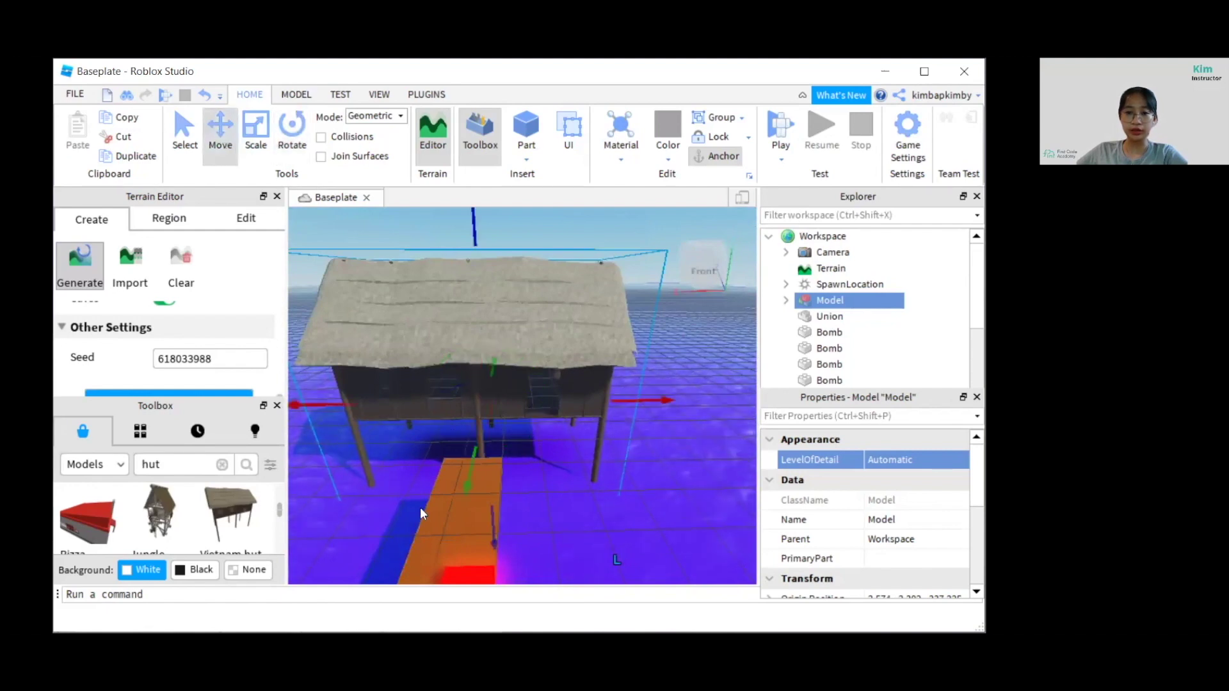
{"action": "left_click_drag", "start_coordinate": [477, 459], "coordinate": [645, 527]}
{"action": "right_click_drag", "start_coordinate": [678, 457], "coordinate": [681, 463]}
{"action": "scroll", "coordinate": [679, 457], "scroll_direction": "down", "scroll_amount": 2}
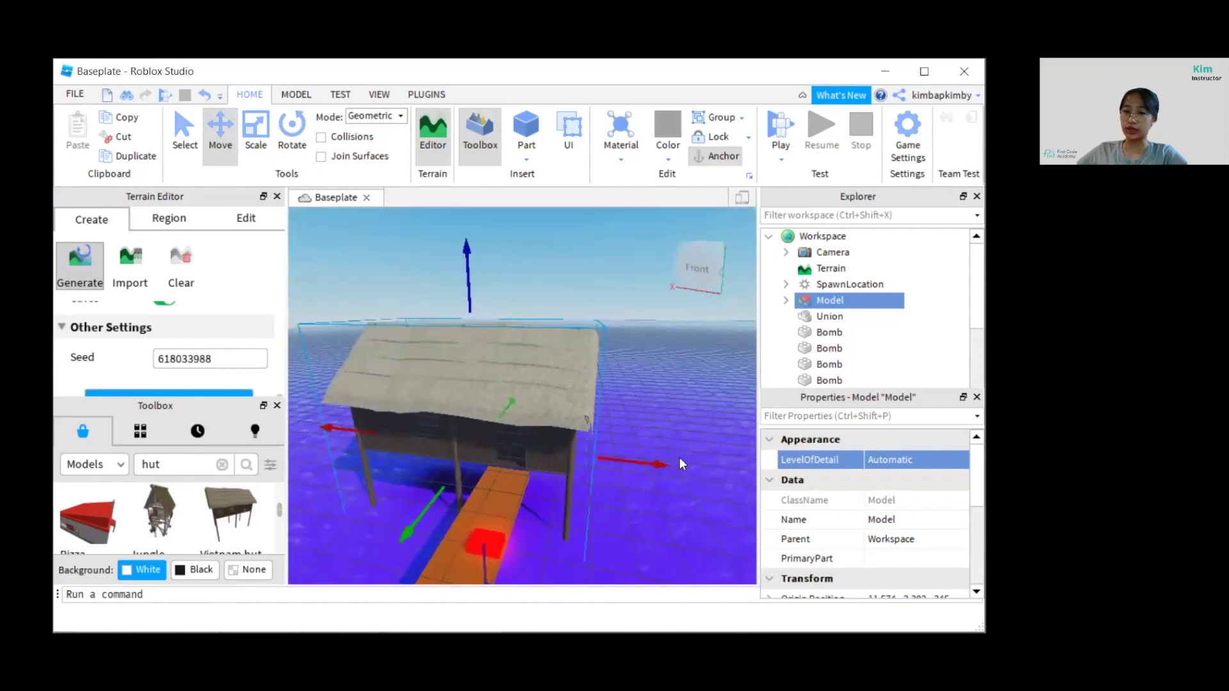
Start a playtest and walk the character from the spawn pad across the holed bridge to the green platform.
{"action": "left_click", "coordinate": [783, 124]}
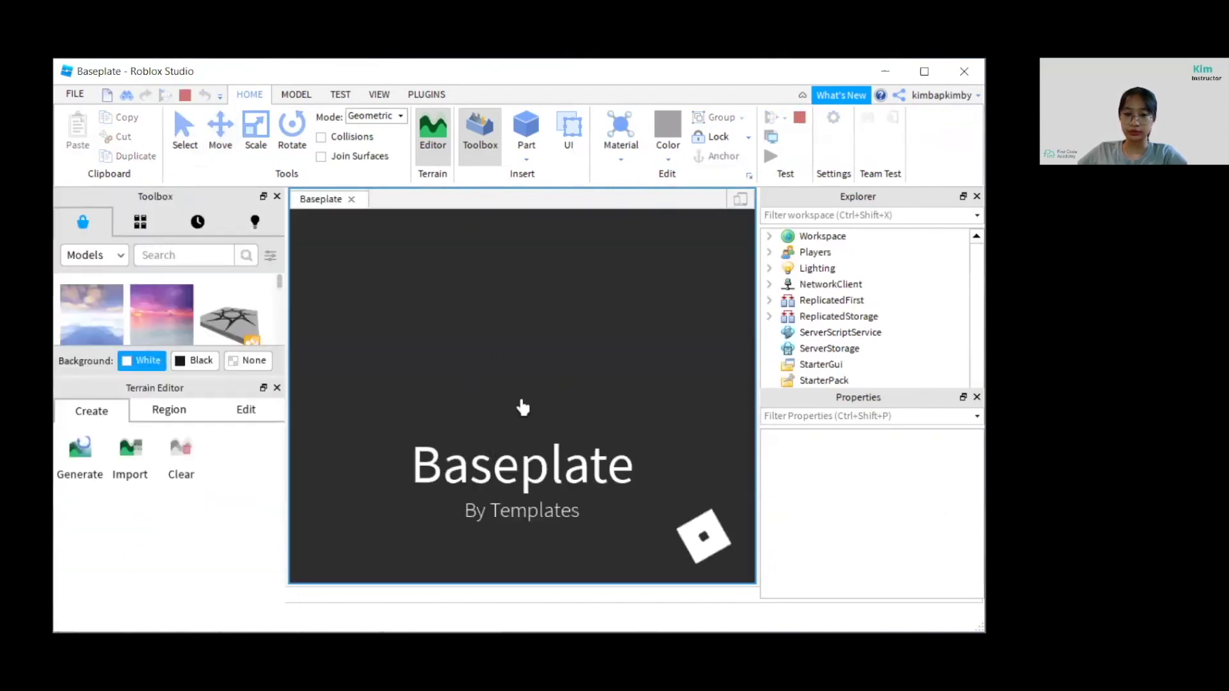
{"action": "right_click_drag", "start_coordinate": [523, 384], "coordinate": [523, 384]}
{"action": "key", "text": "w"}
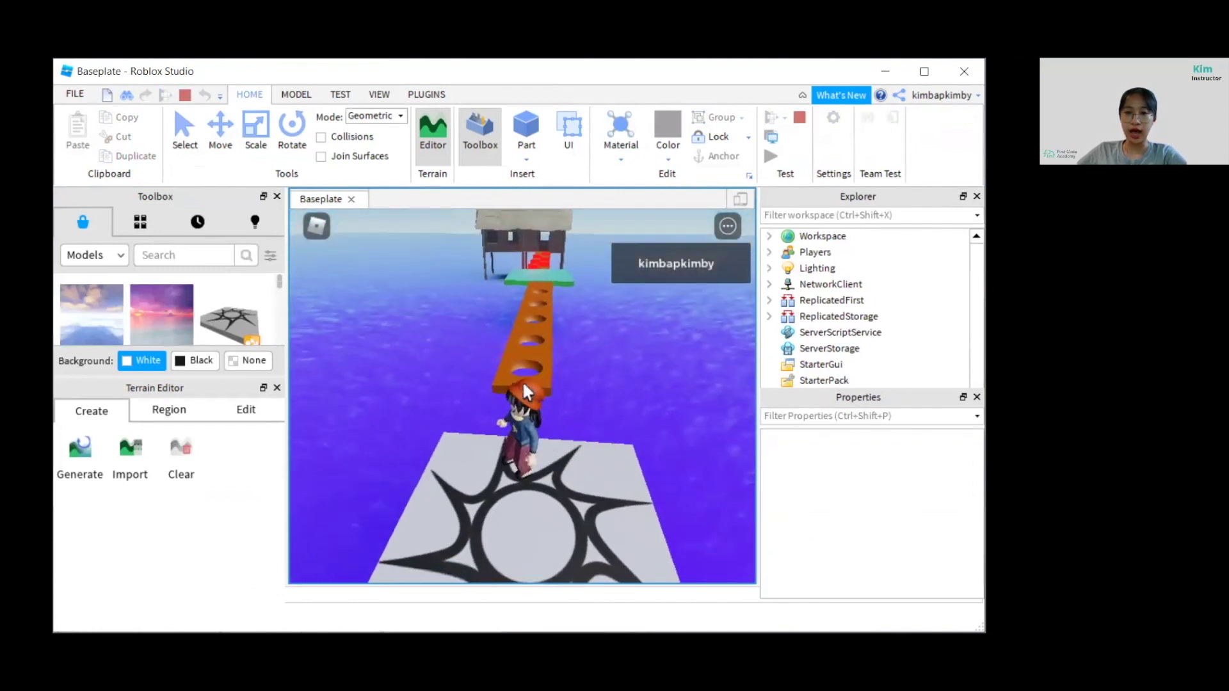
{"action": "key", "text": "a"}
{"action": "key", "text": "w"}
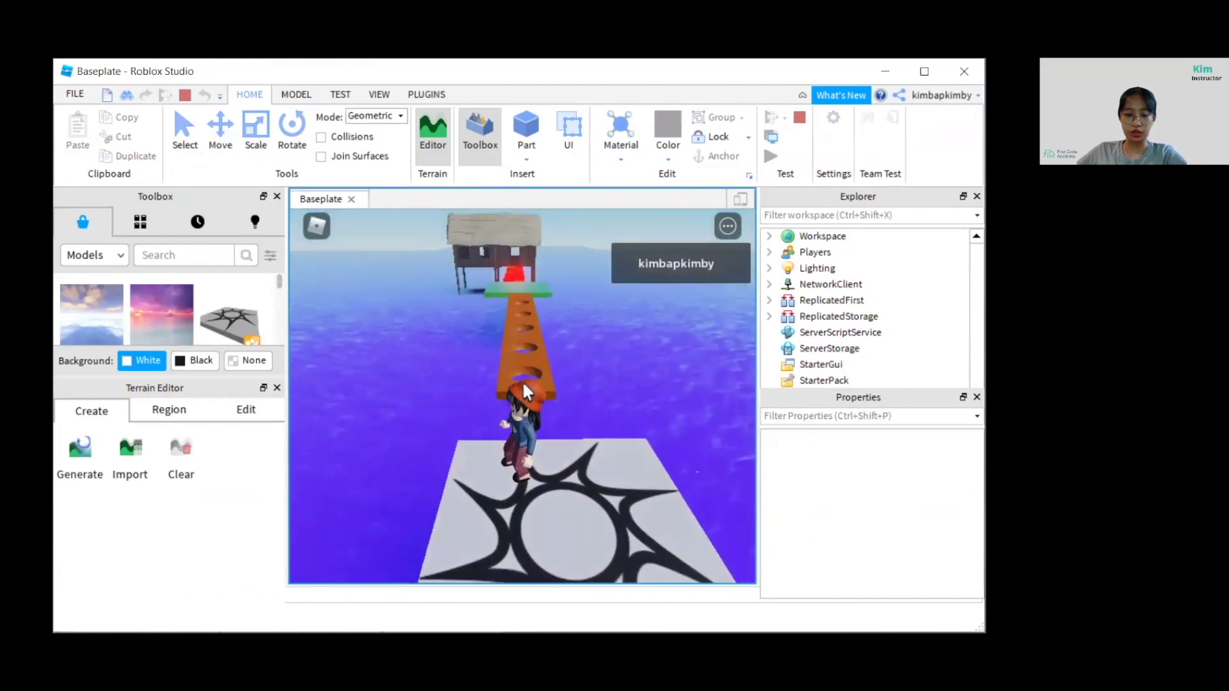
{"action": "key", "text": "w"}
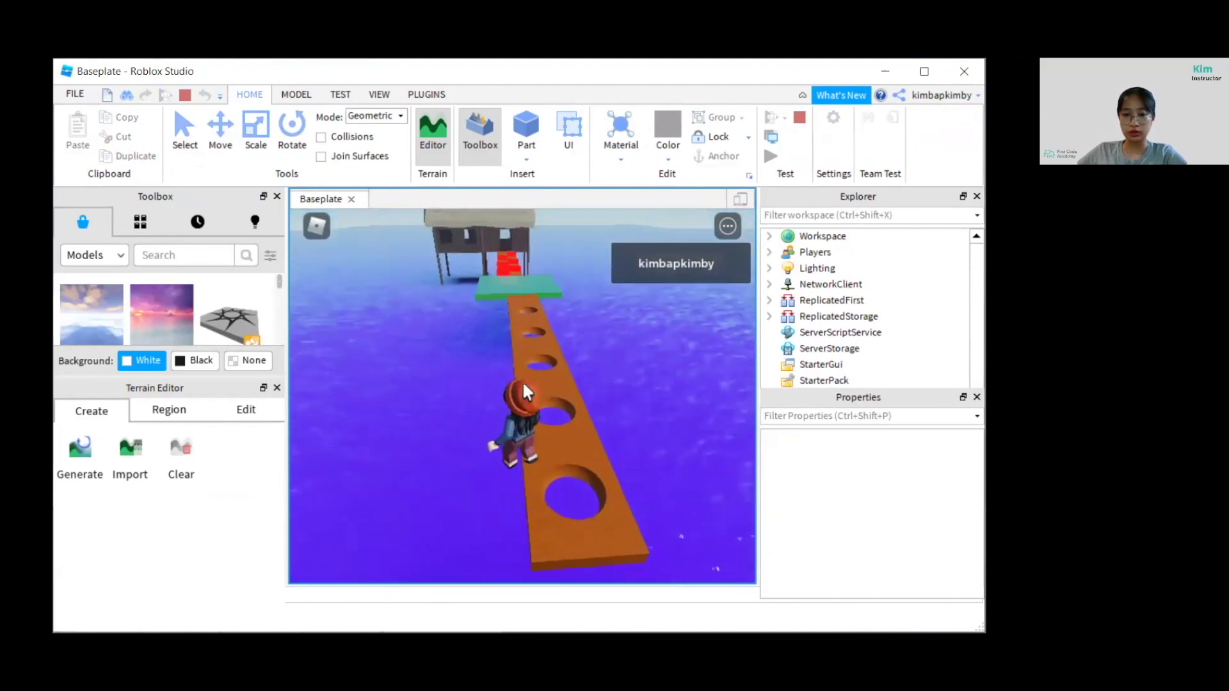
{"action": "key", "text": "w"}
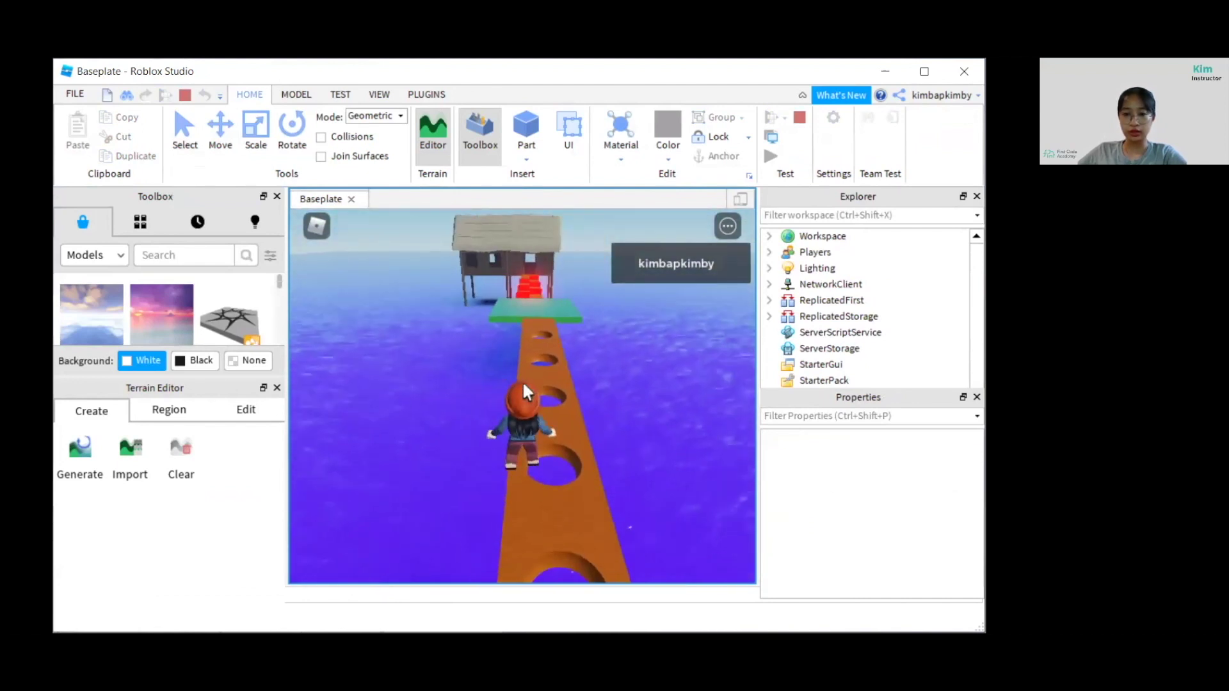
{"action": "key", "text": "w"}
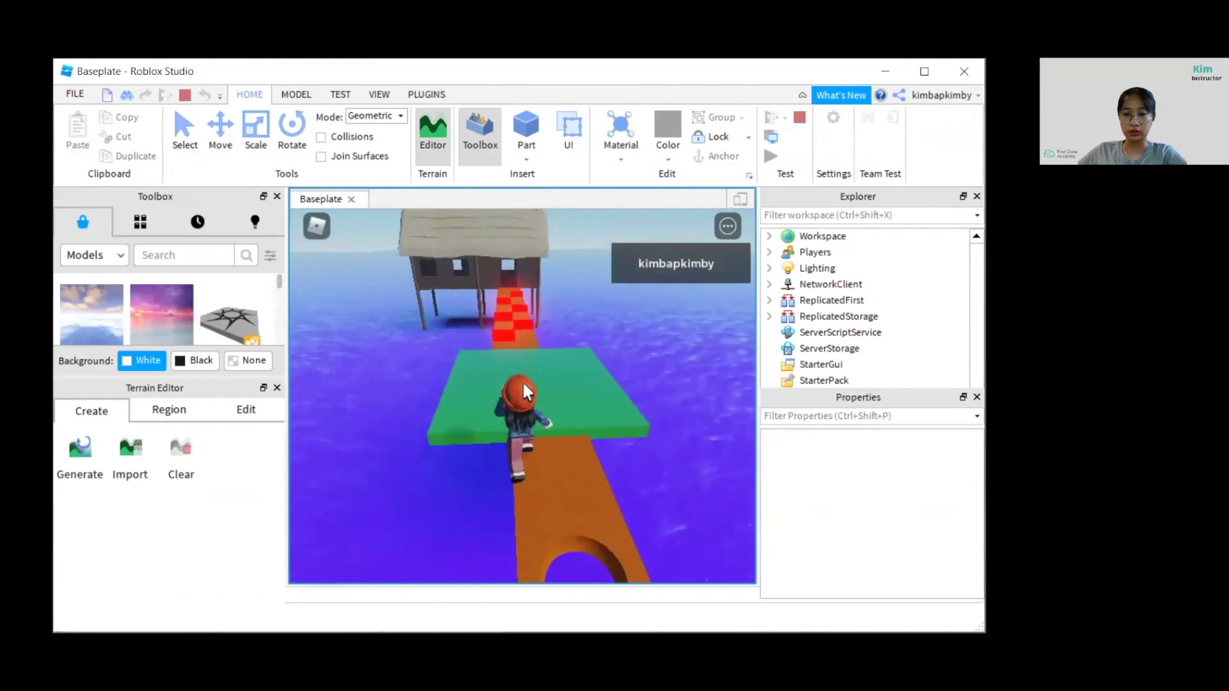
Run the character across the bridge with the red bomb blocks and into the hut to check the doorway and interior.
{"action": "key", "text": "w"}
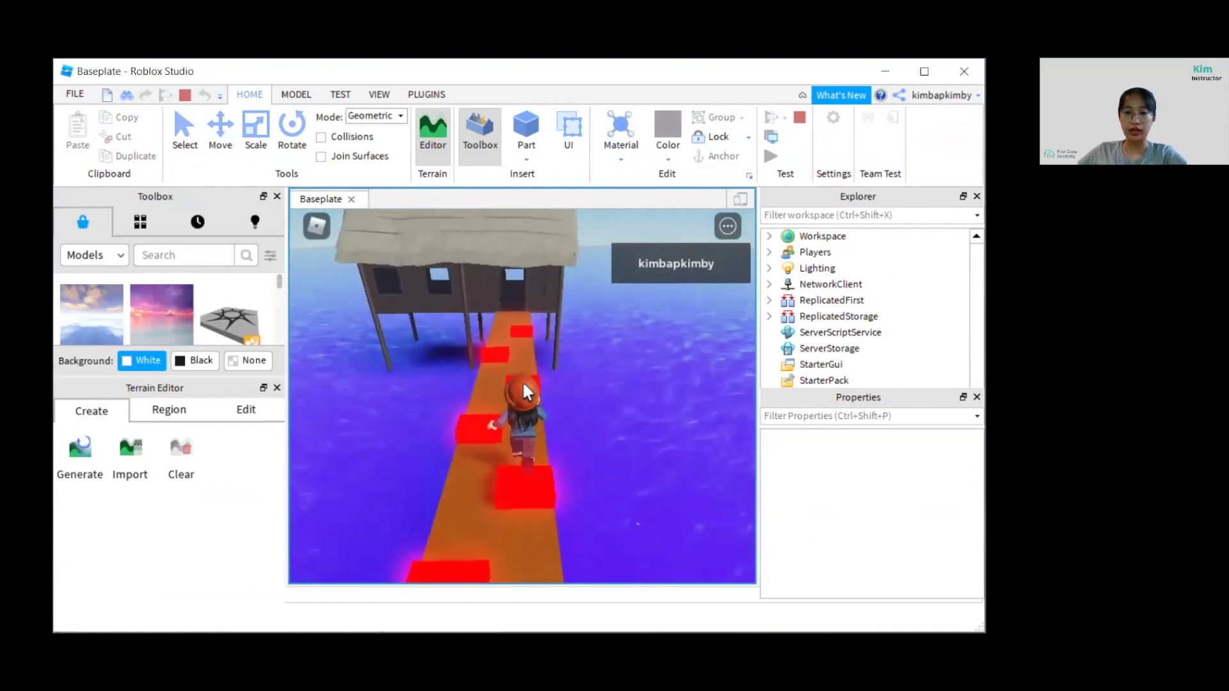
{"action": "key", "text": "w"}
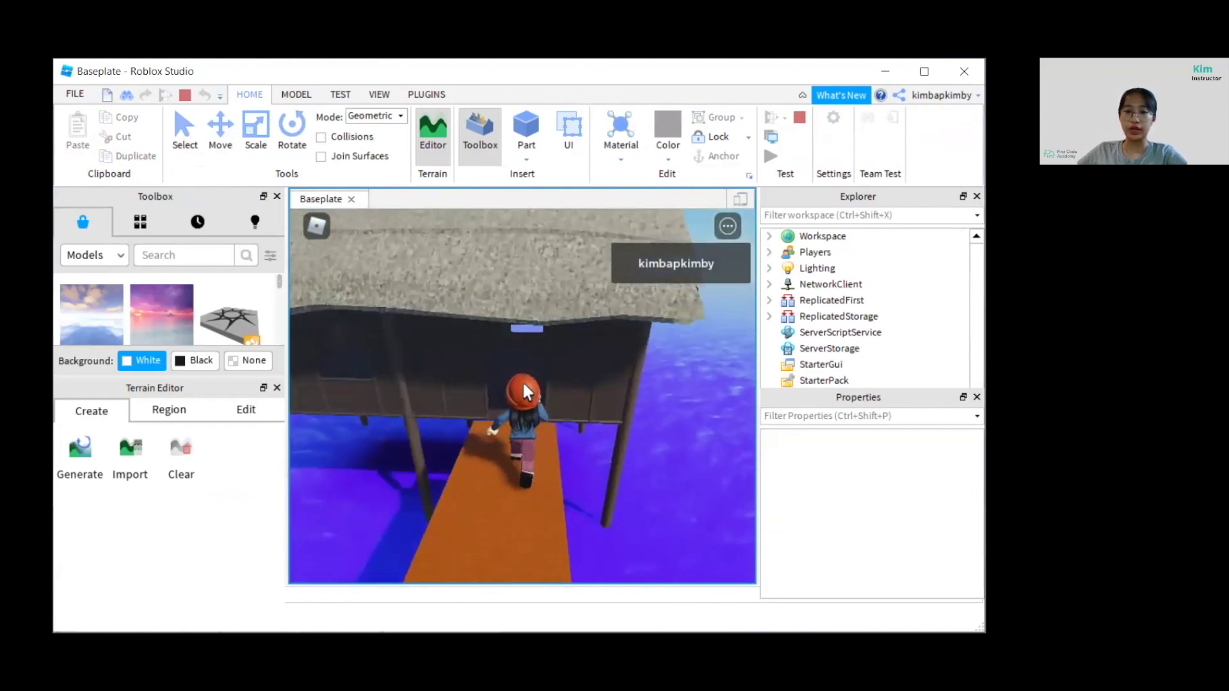
{"action": "key", "text": "w"}
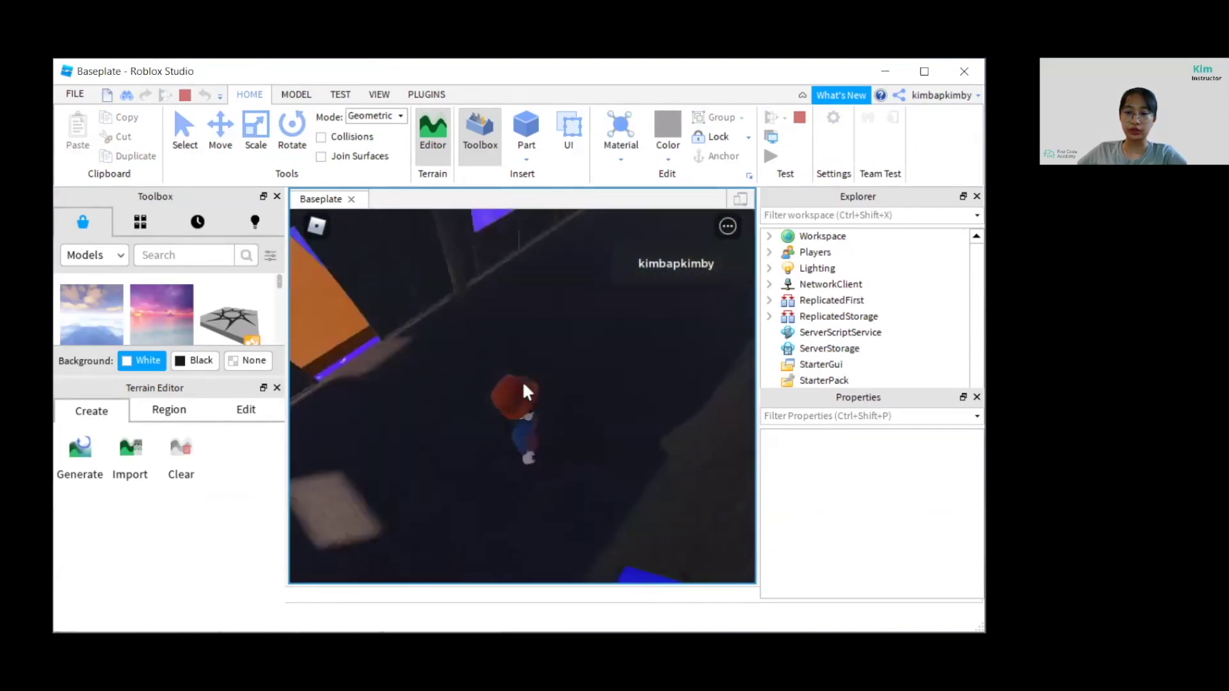
{"action": "key", "text": "w"}
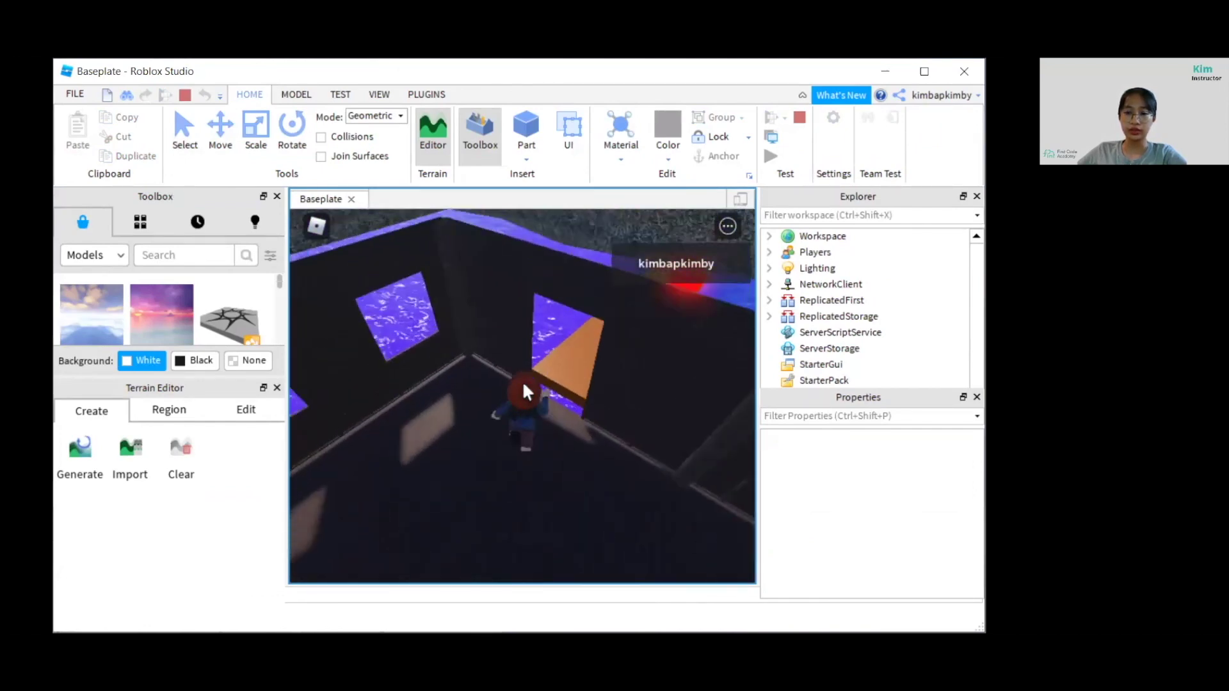